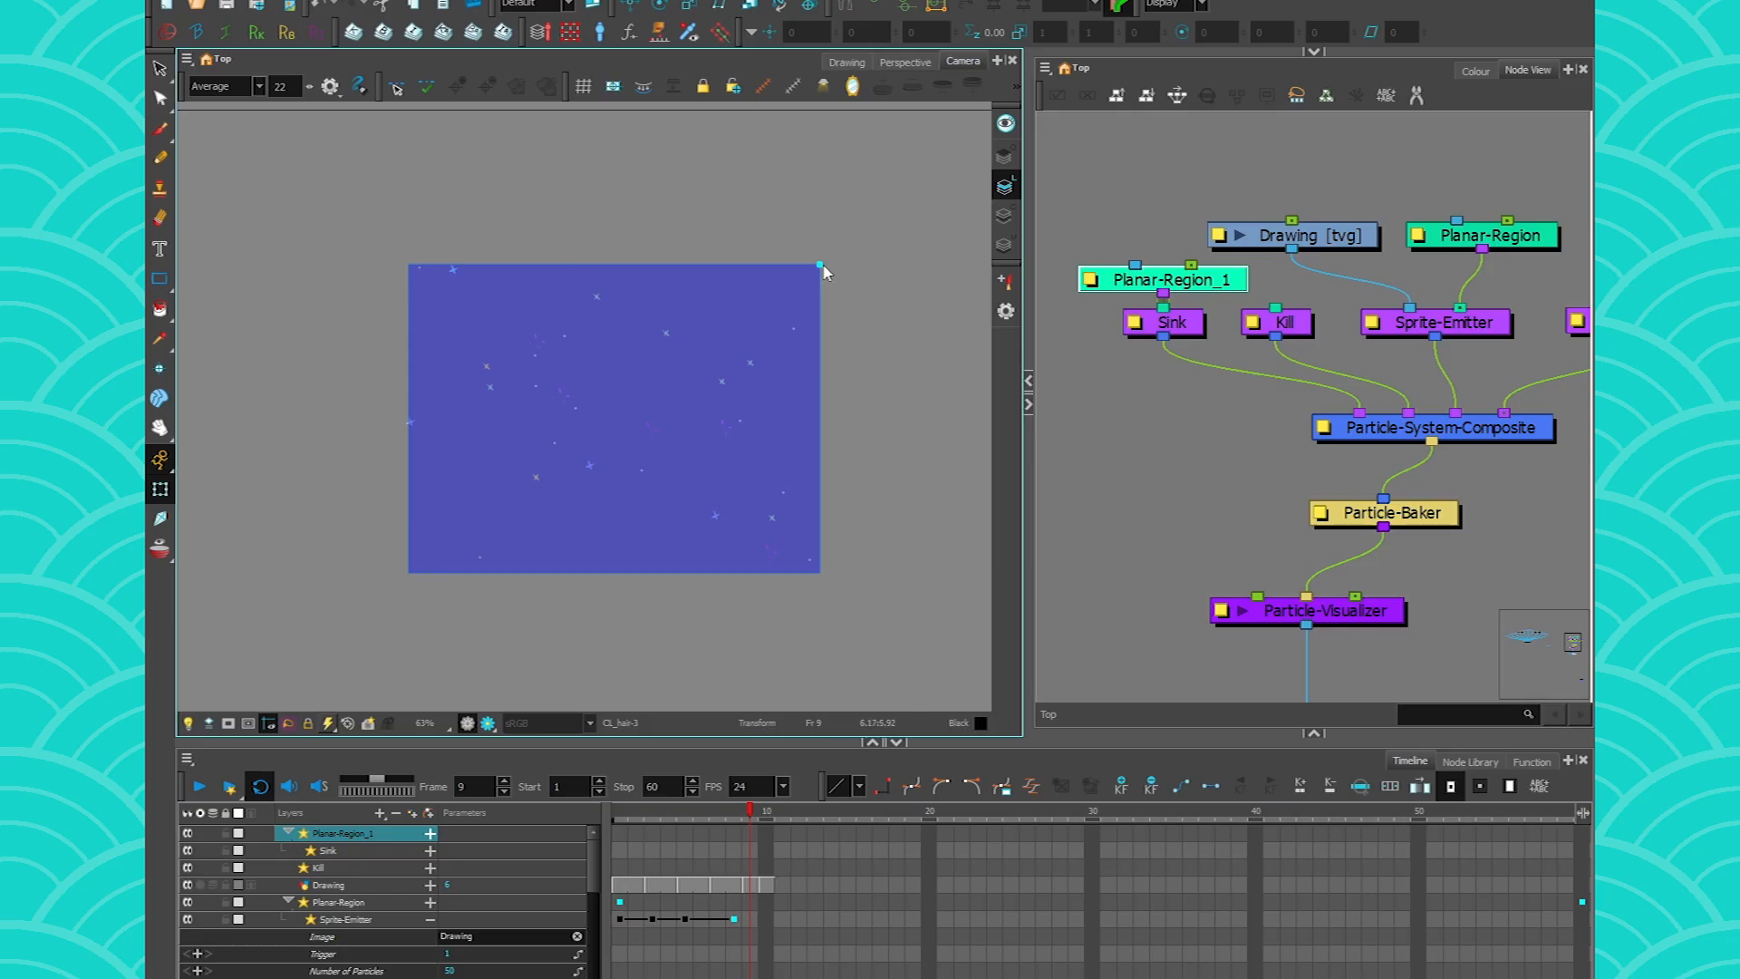
- Resize the sink's Planar-Region_1 so that it sits well inside the camera frame
scroll(824, 264, down, 2)
drag(824, 264, 997, 227)
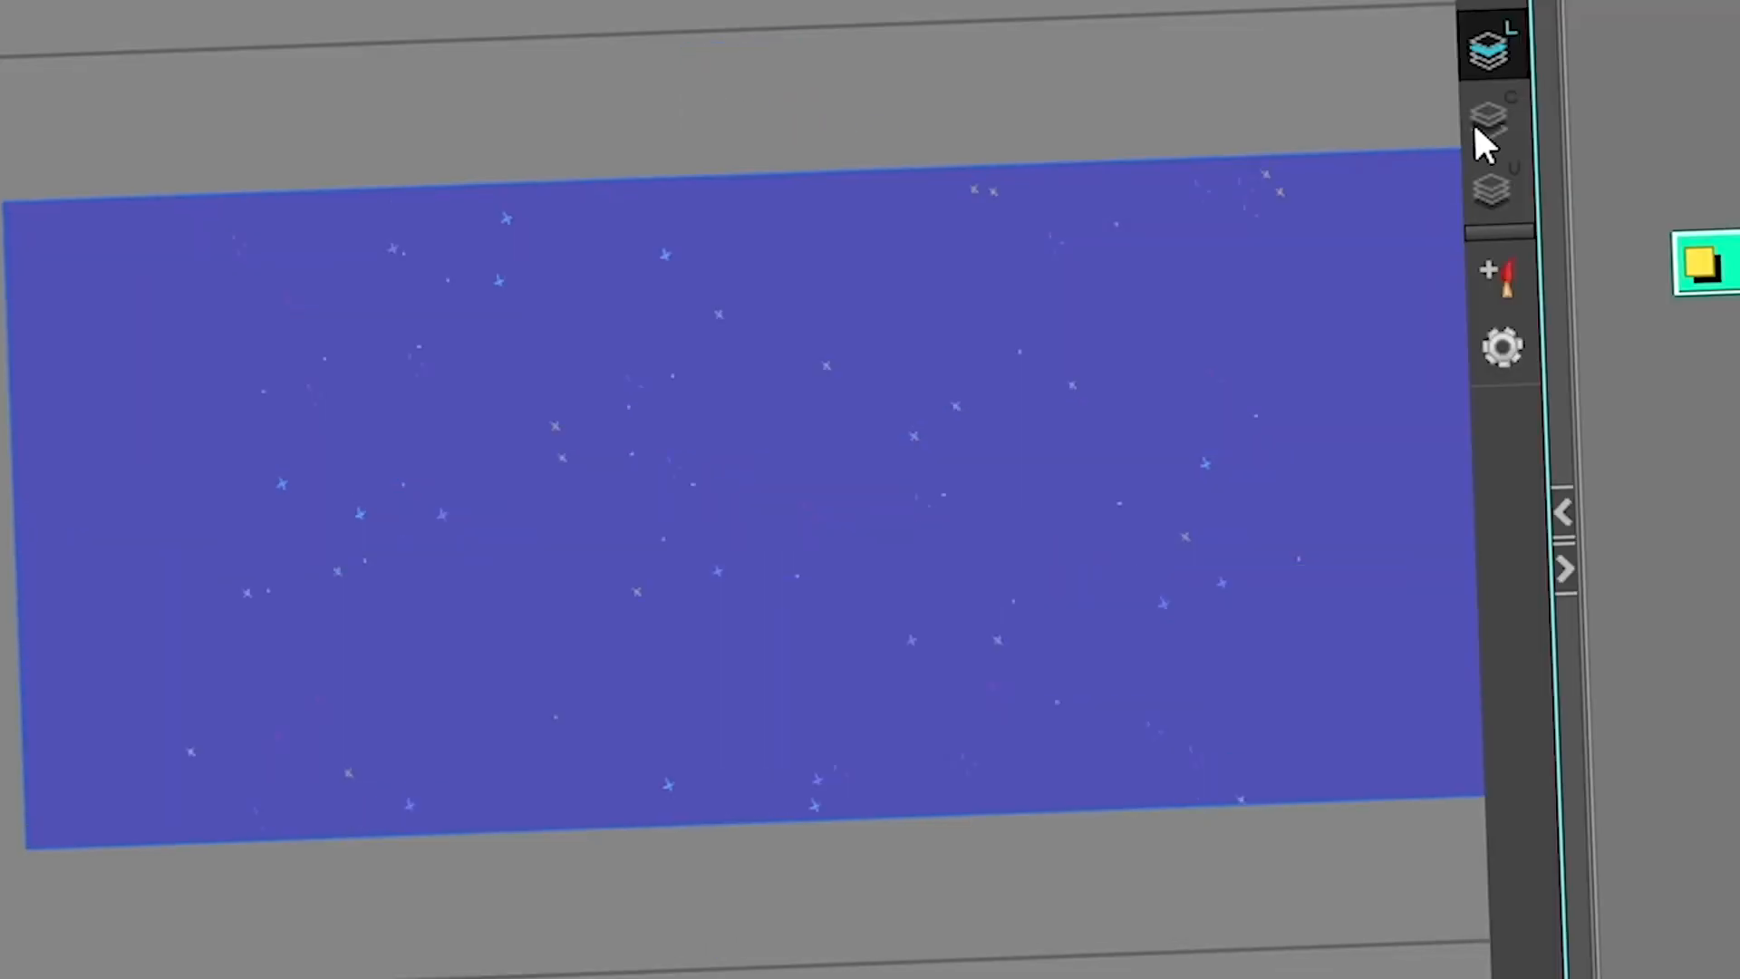
drag(1476, 131, 1158, 162)
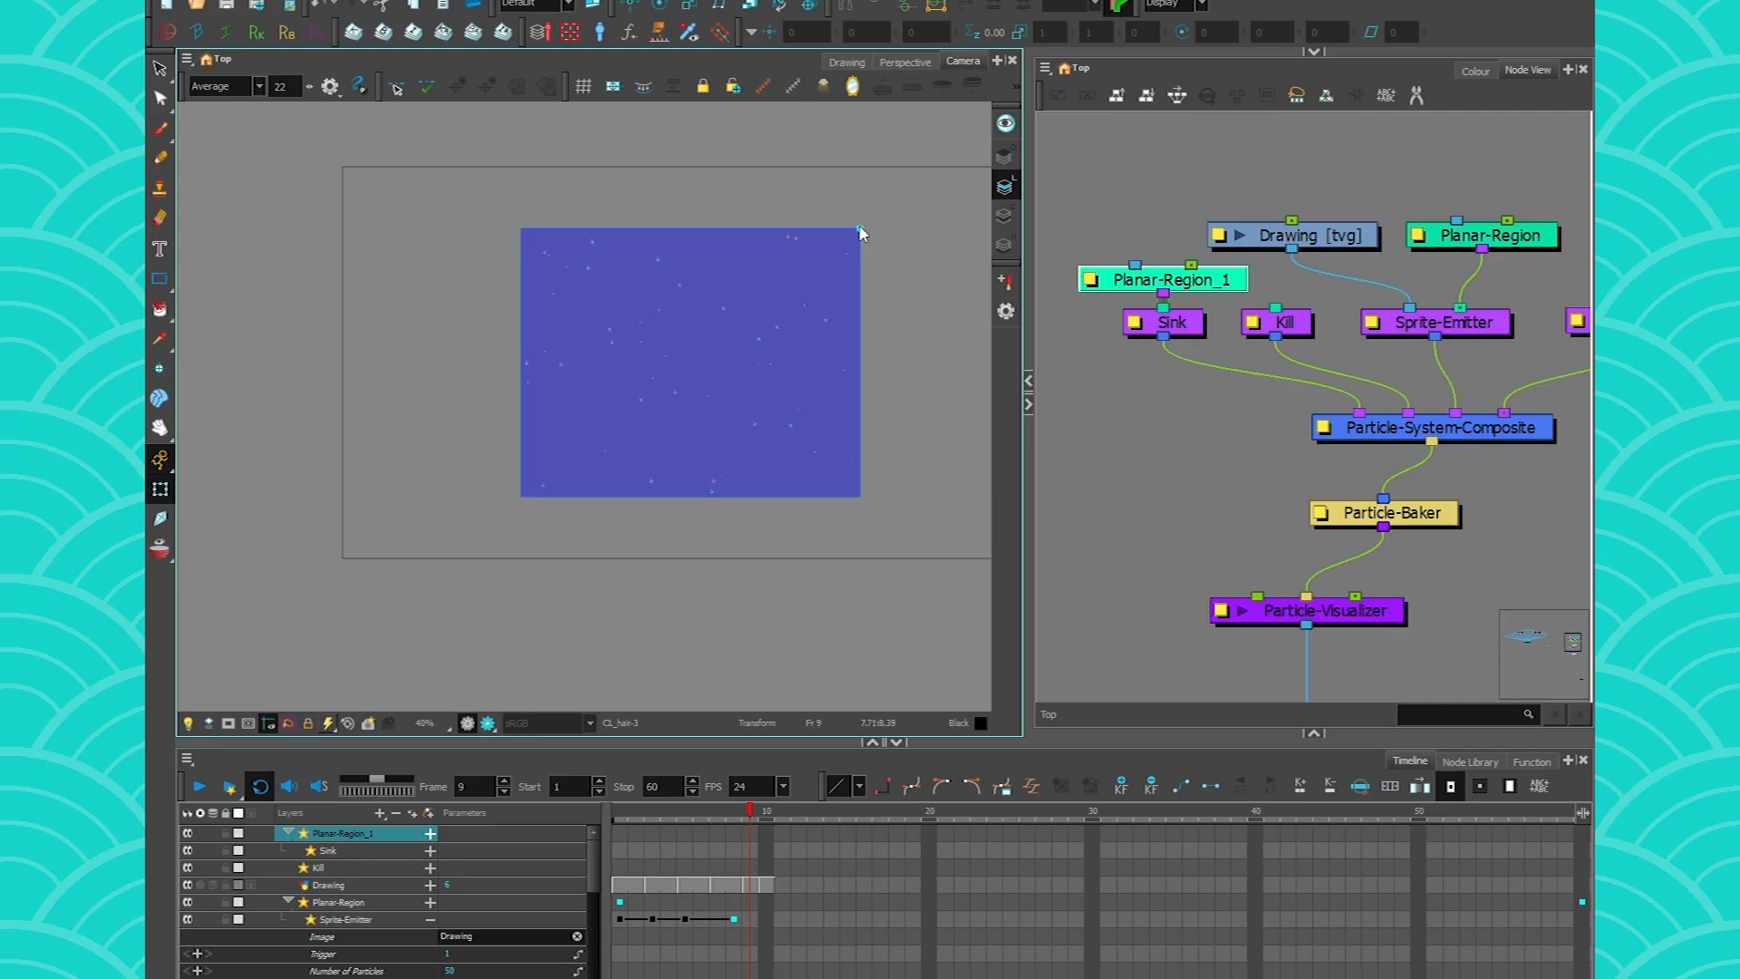
drag(861, 234, 860, 231)
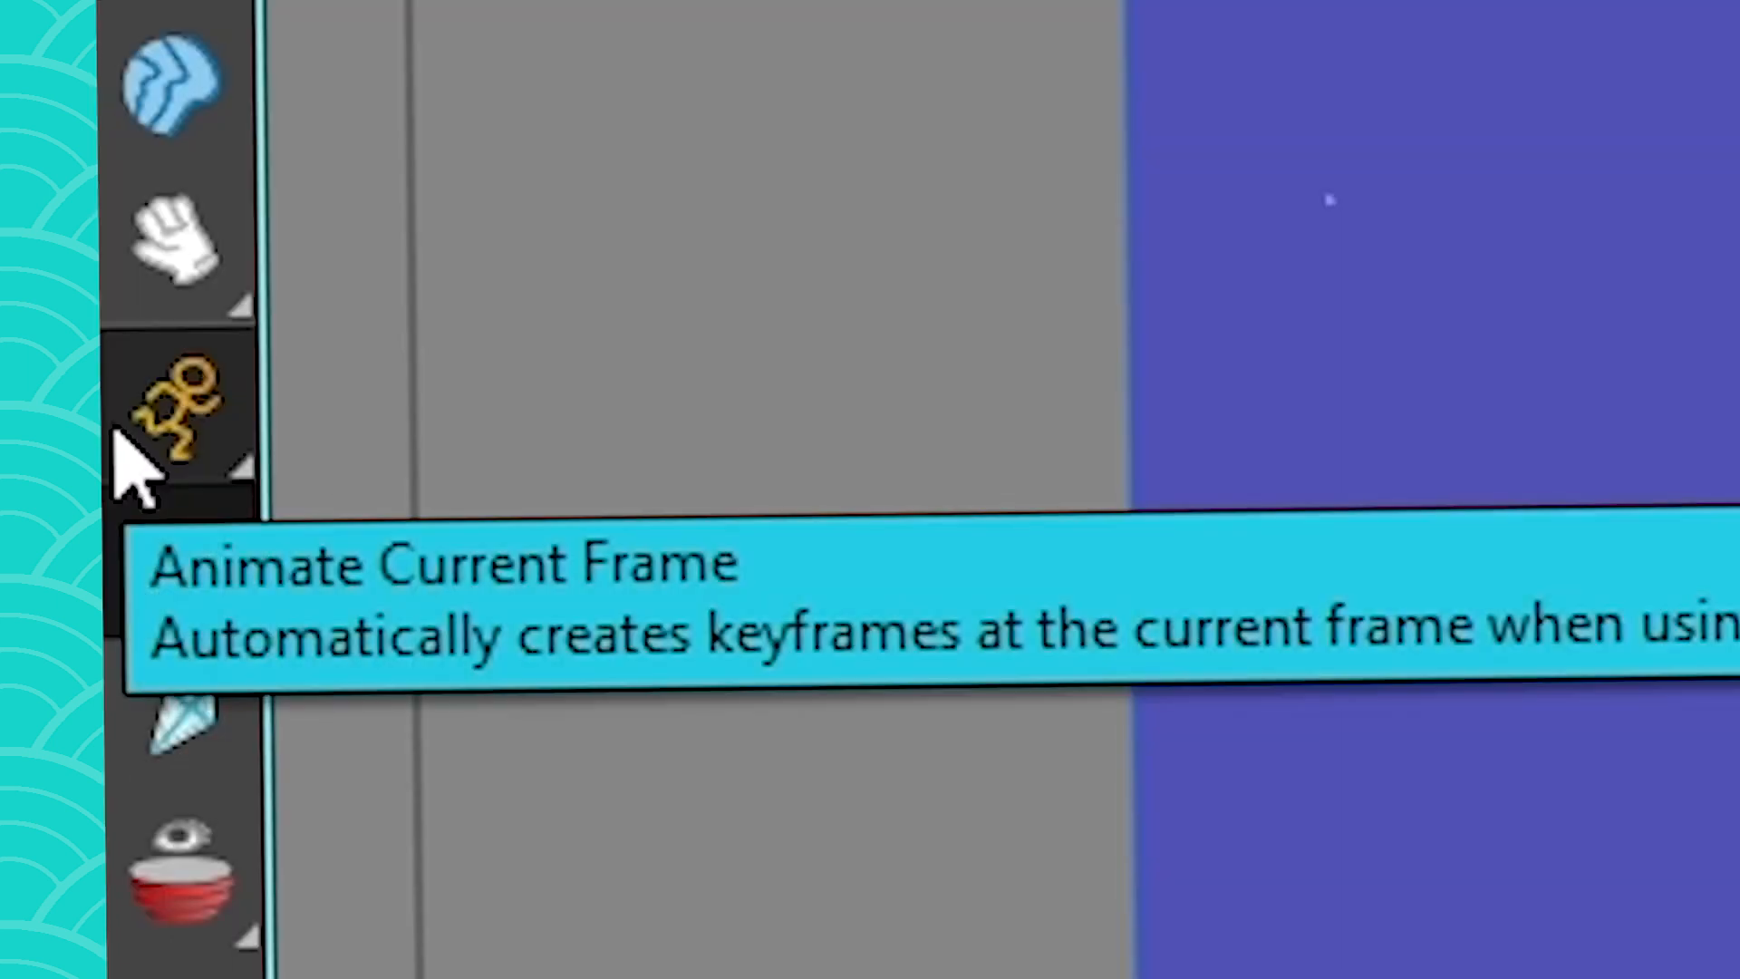
- Switch the animation mode to Animate Off so transformations create no keyframes
click(117, 435)
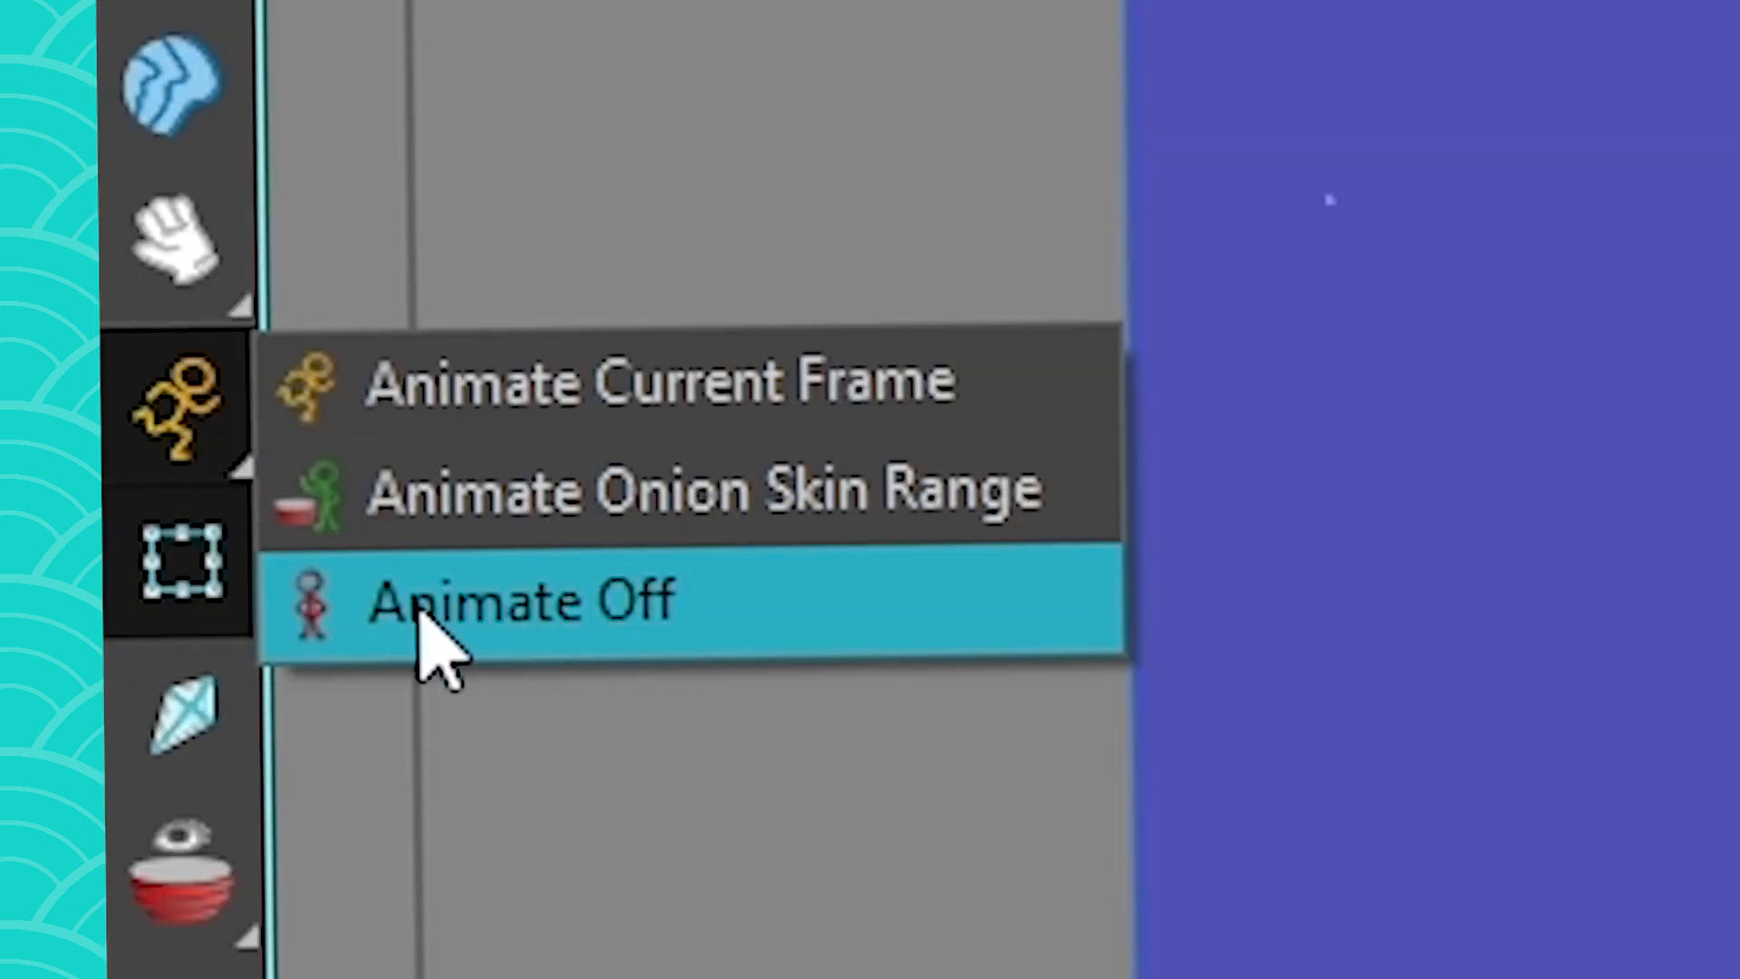
click(419, 609)
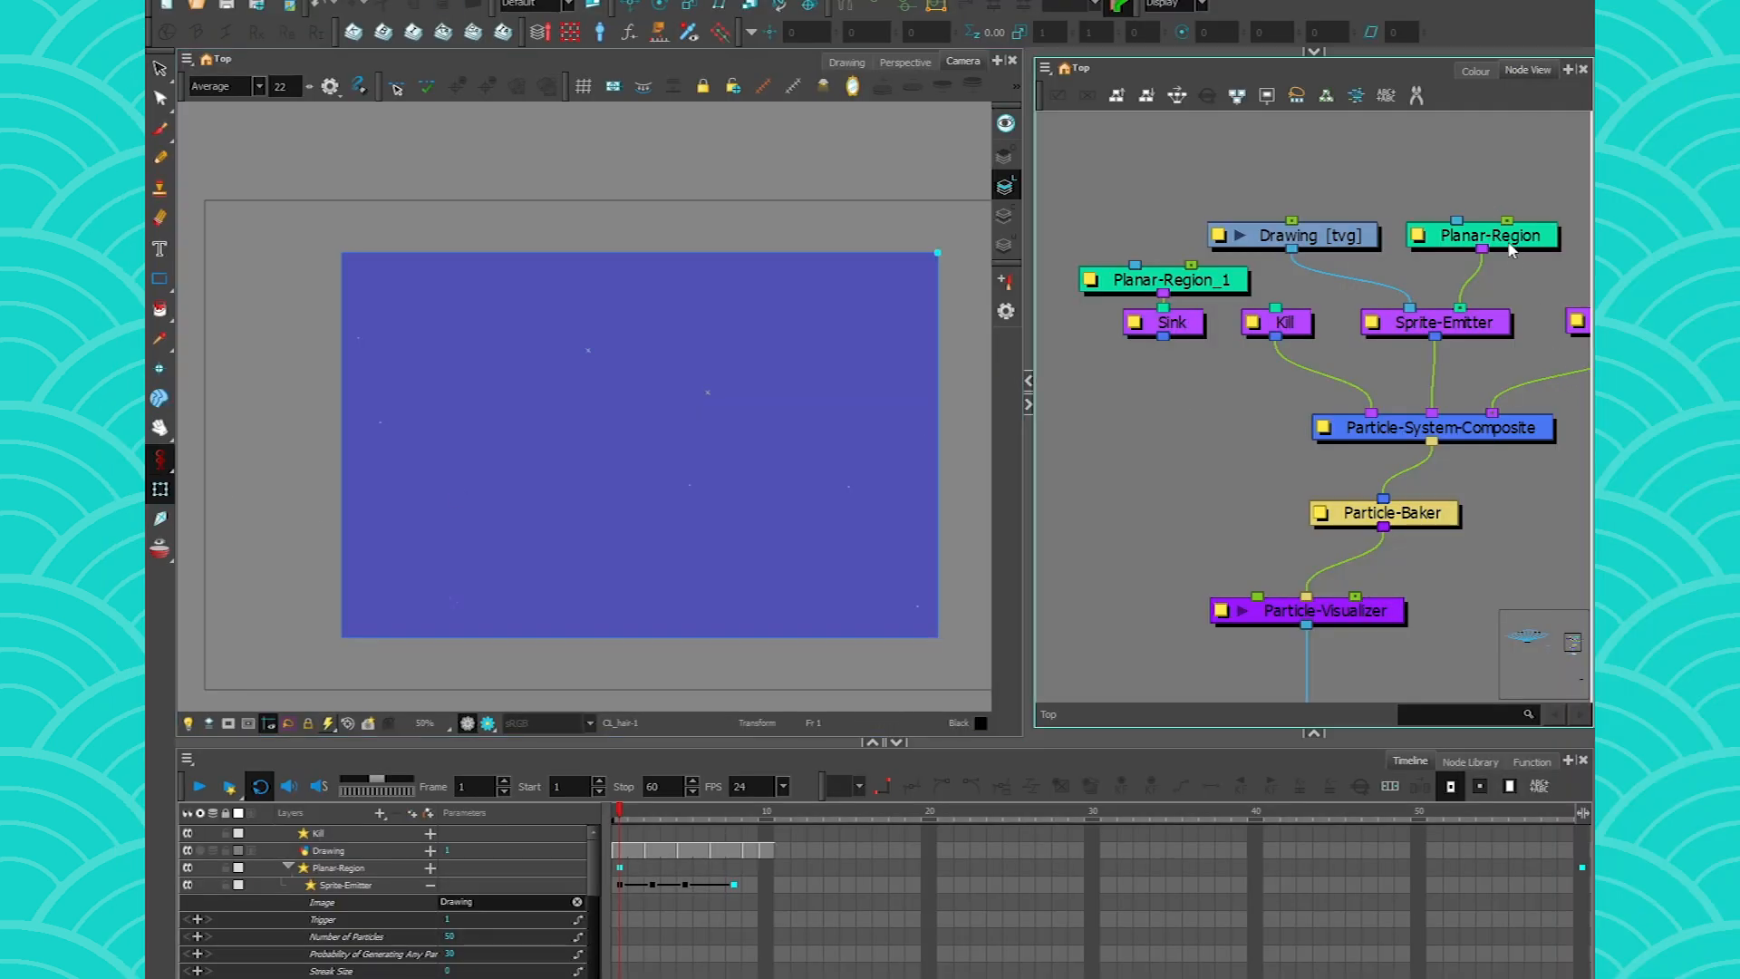
- Try shrinking the emitter's Planar-Region around the centre of the camera frame at frame 24
click(1511, 250)
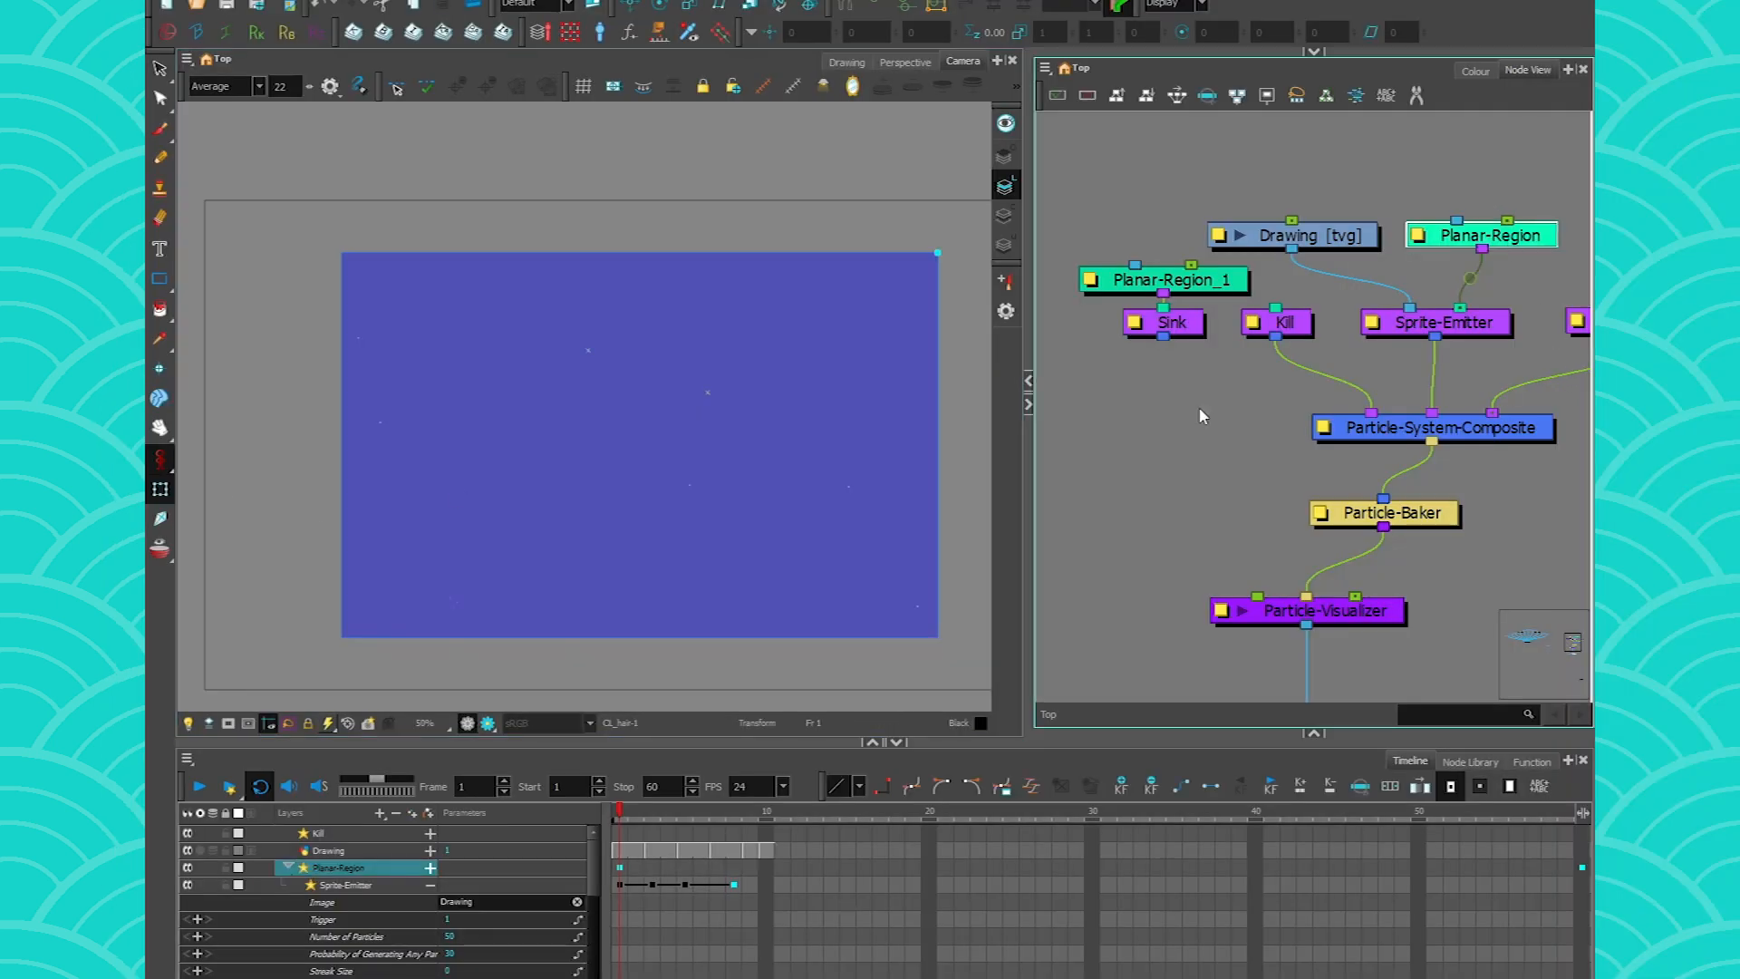
drag(929, 820, 995, 820)
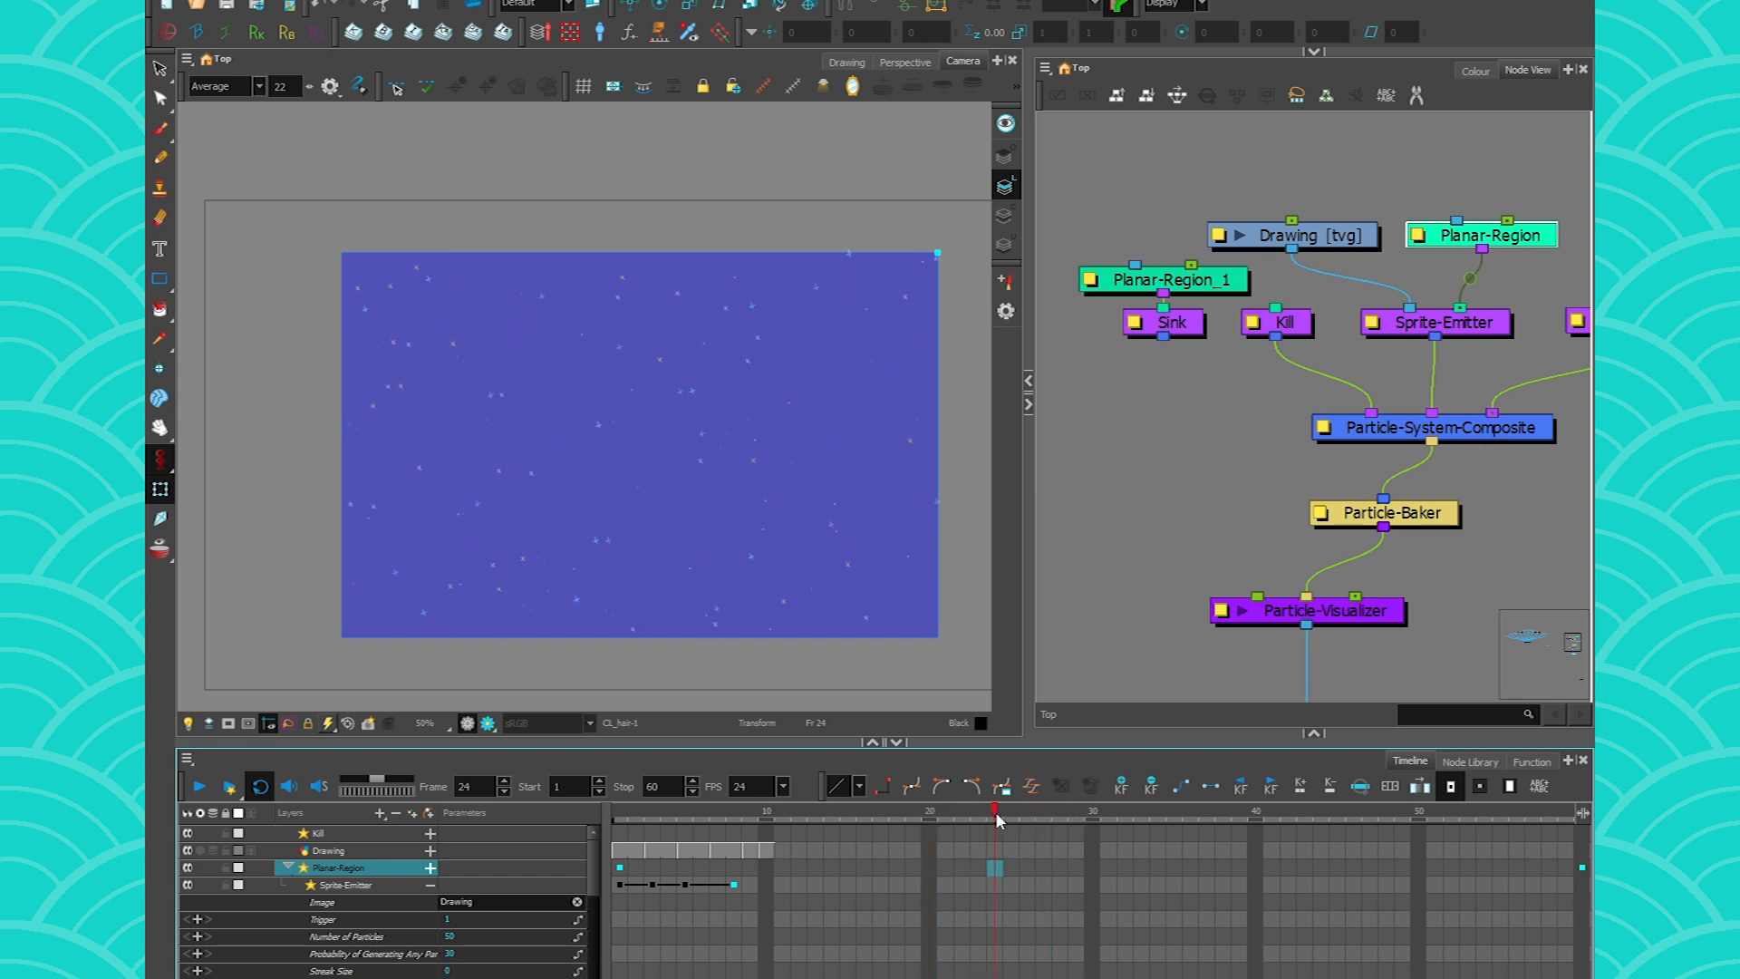
drag(913, 270, 658, 422)
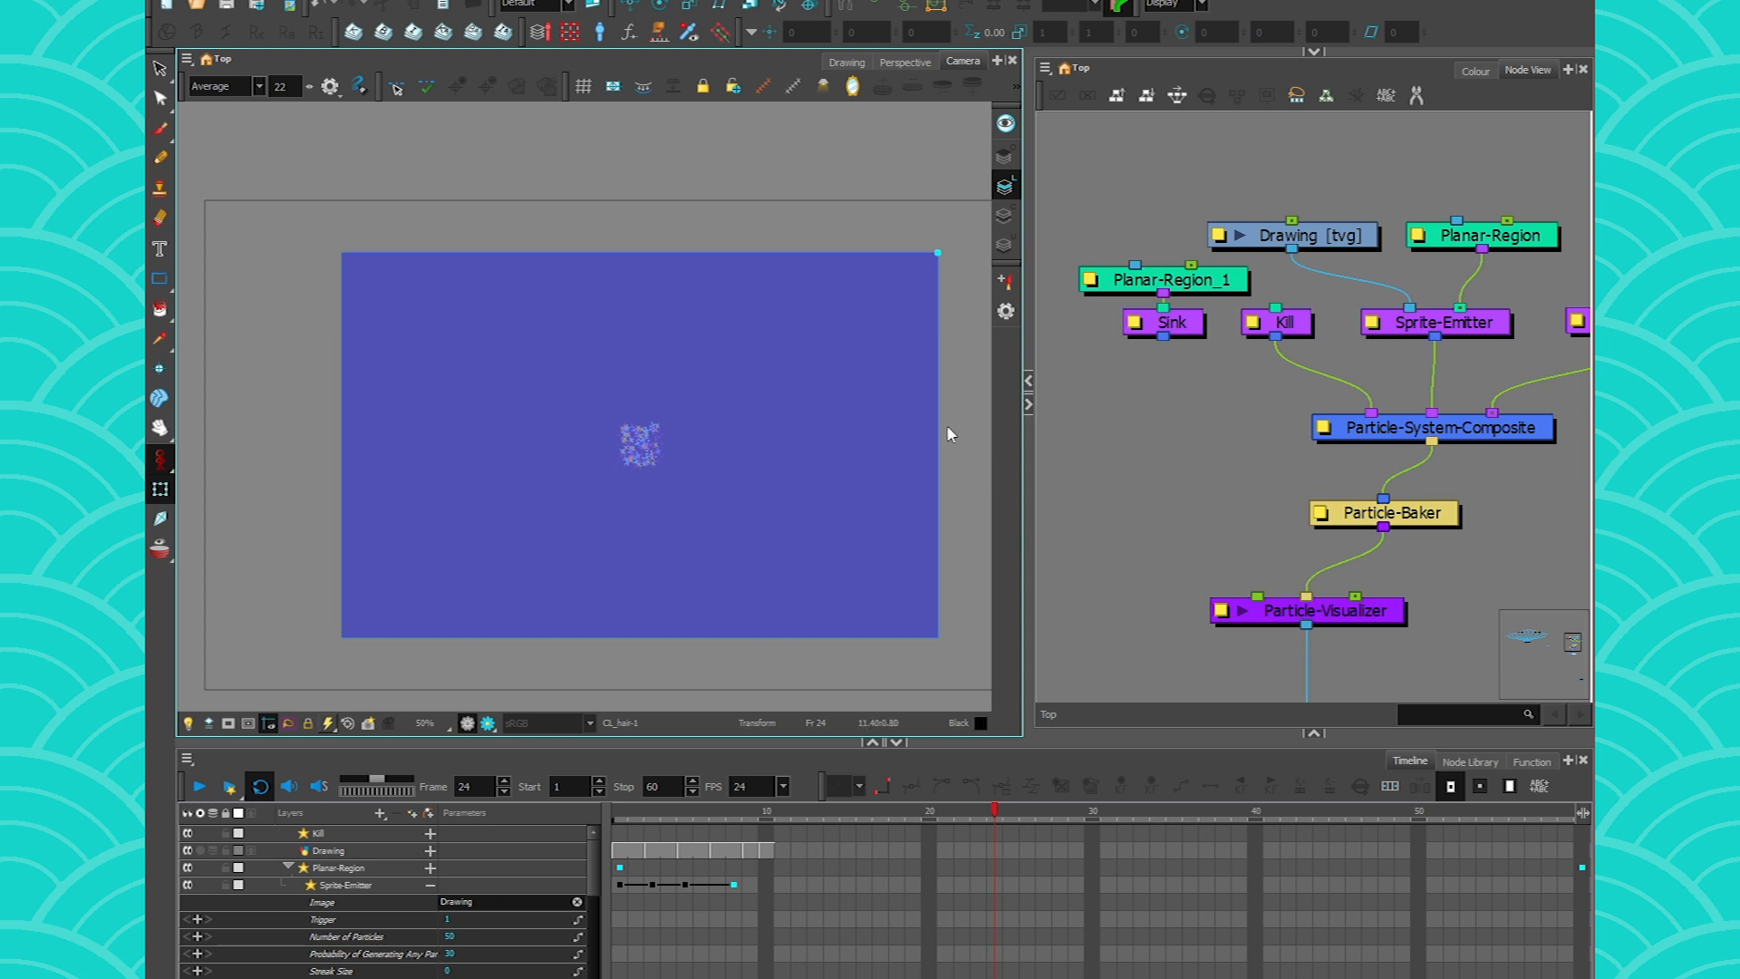
- Review the Sprite-Emitter's generation settings, especially the trigger and the number of particles
click(1372, 323)
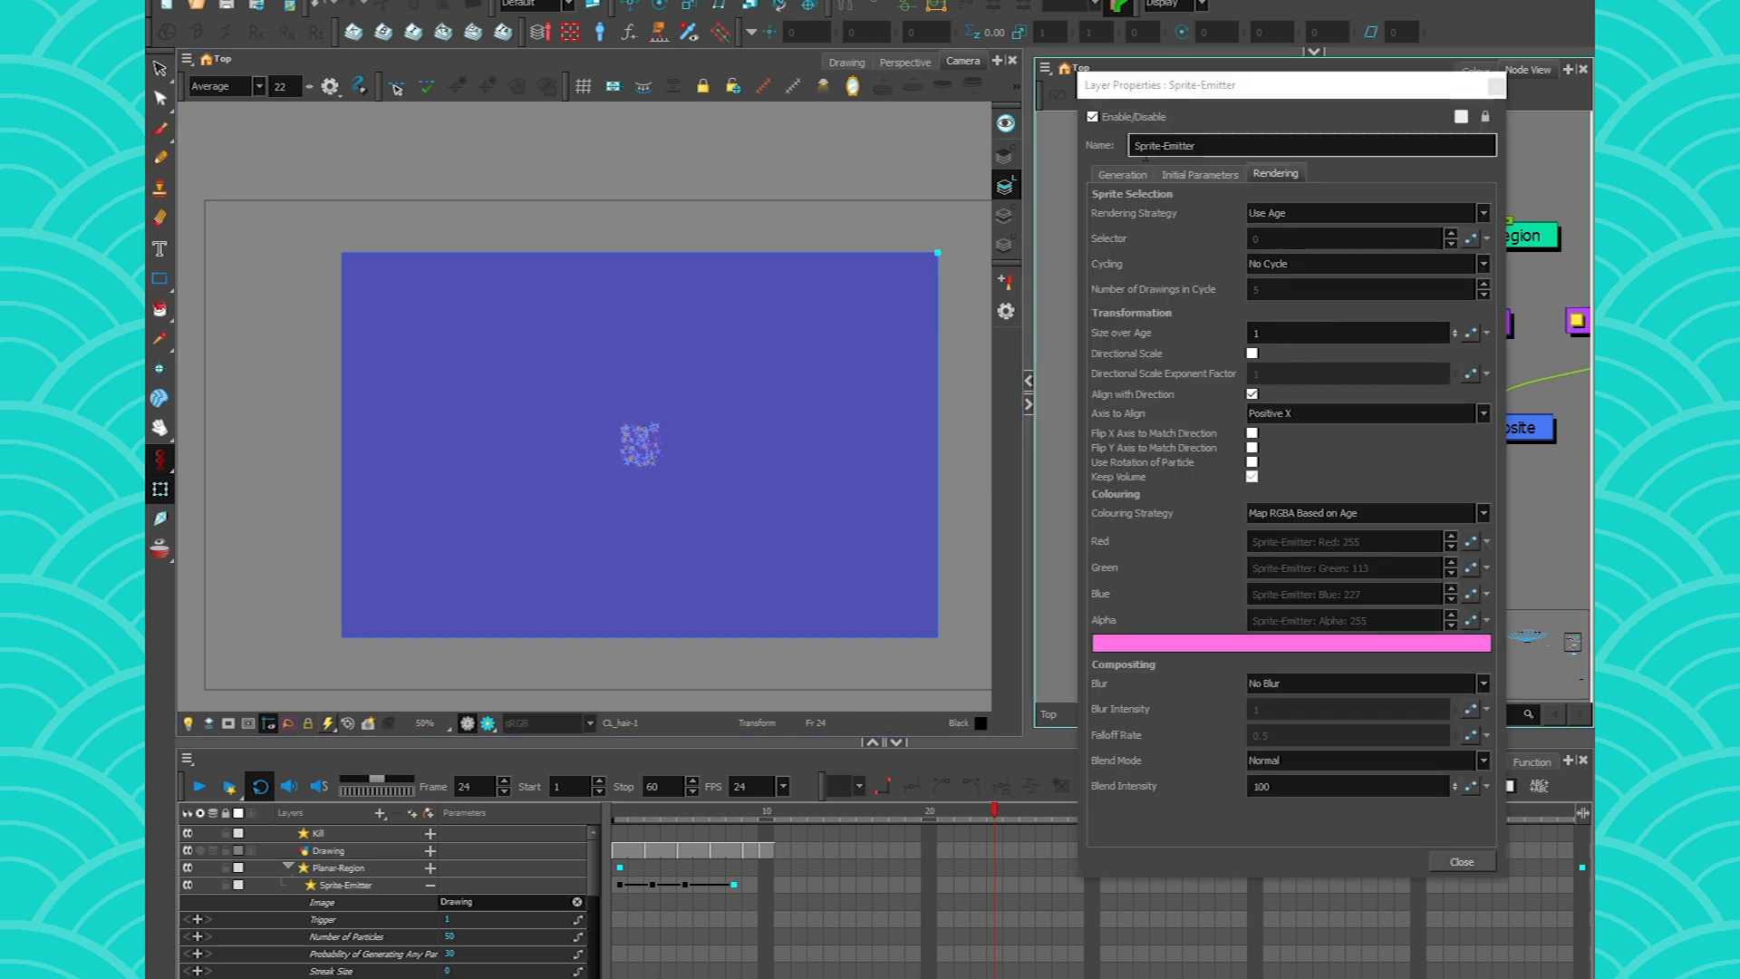
click(1355, 240)
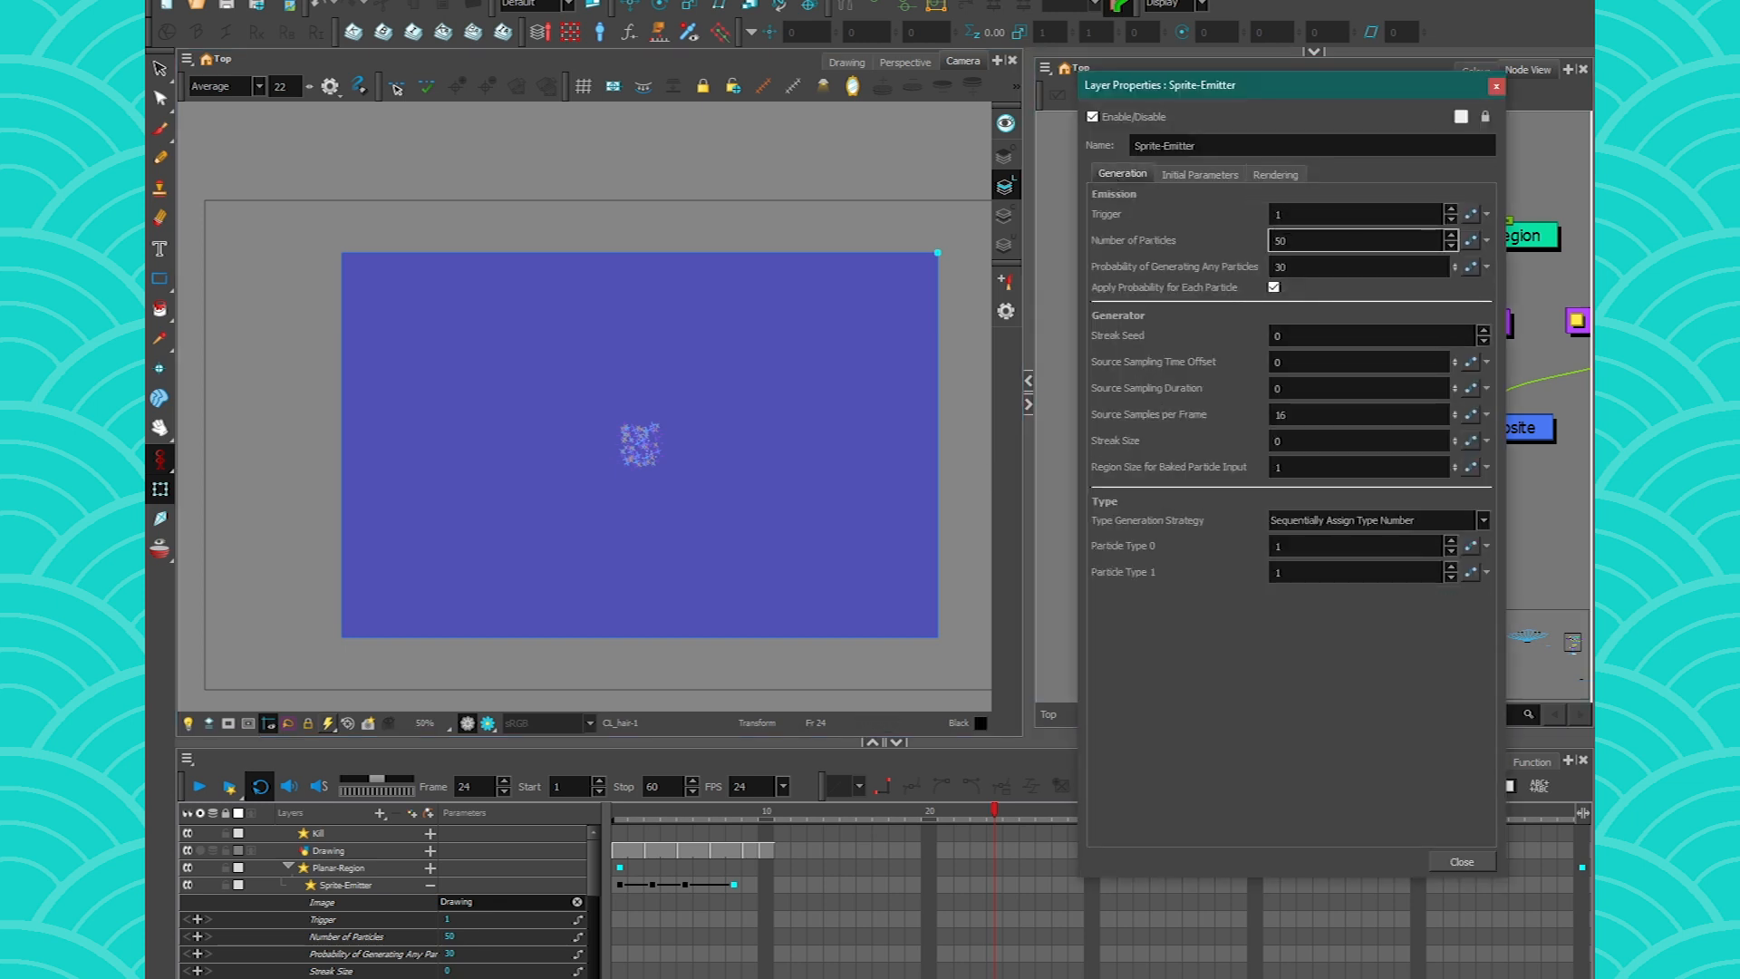
click(1355, 214)
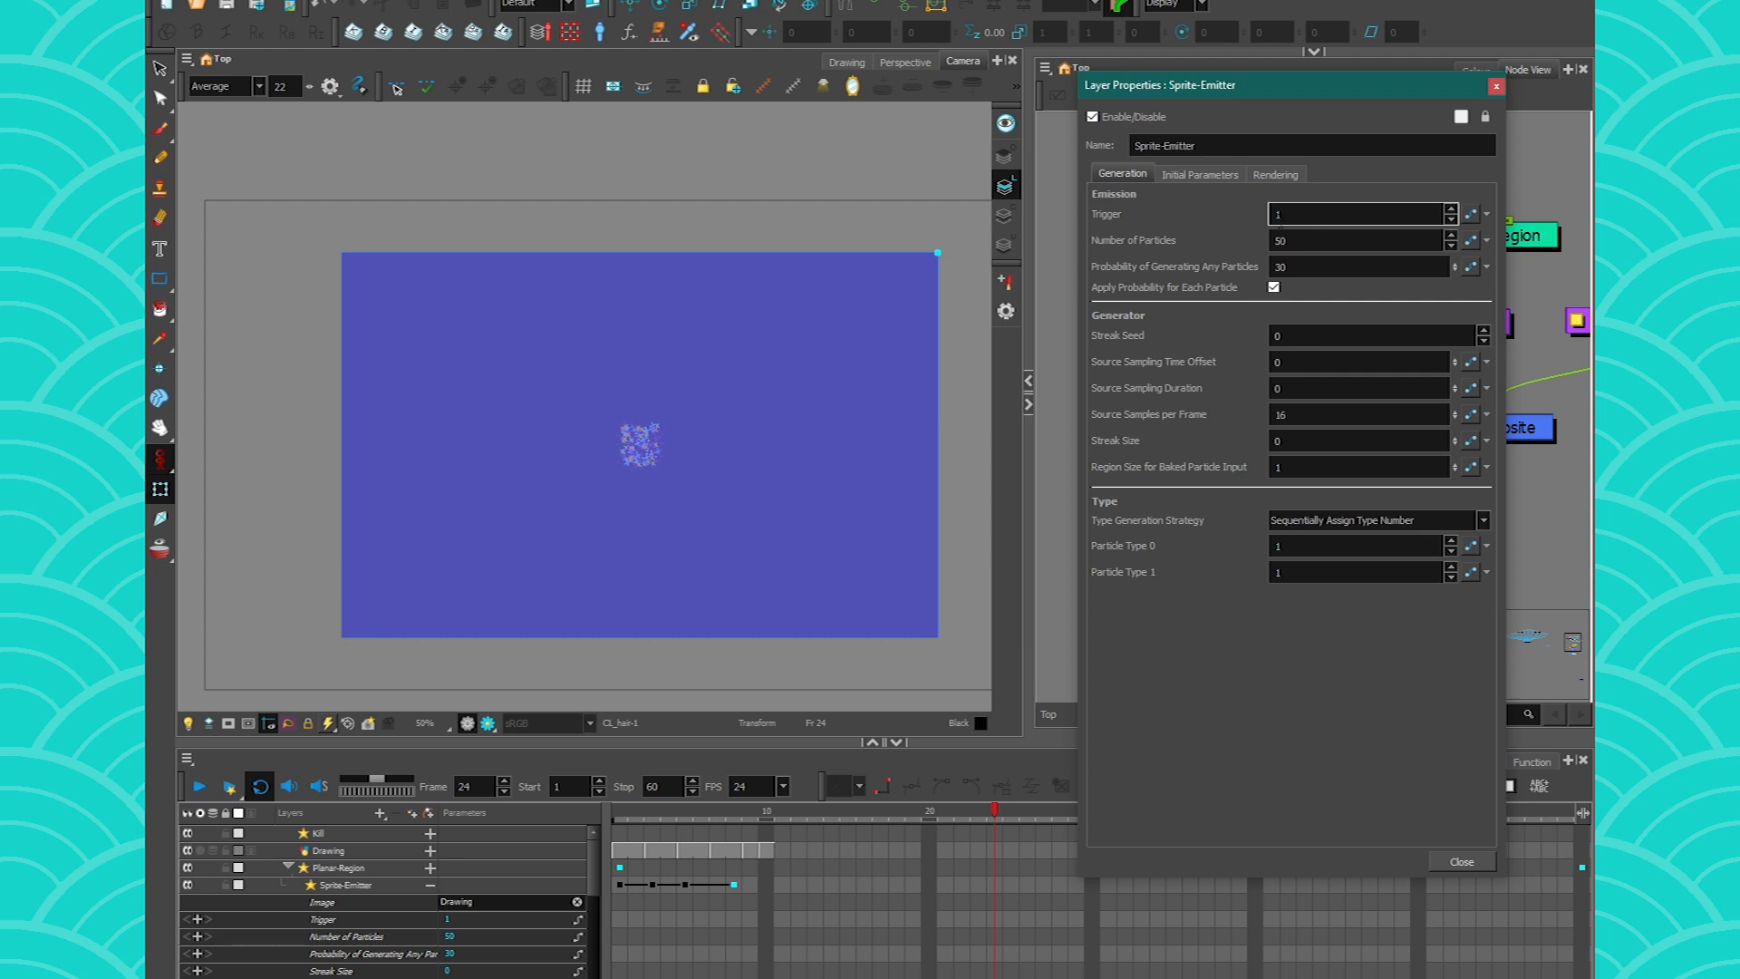
click(1497, 85)
- Resize the emitter's Planar-Region to fit just inside the camera frame
mouse_move(1260, 499)
mouse_down()
mouse_move(1310, 603)
mouse_move(1261, 501)
mouse_up()
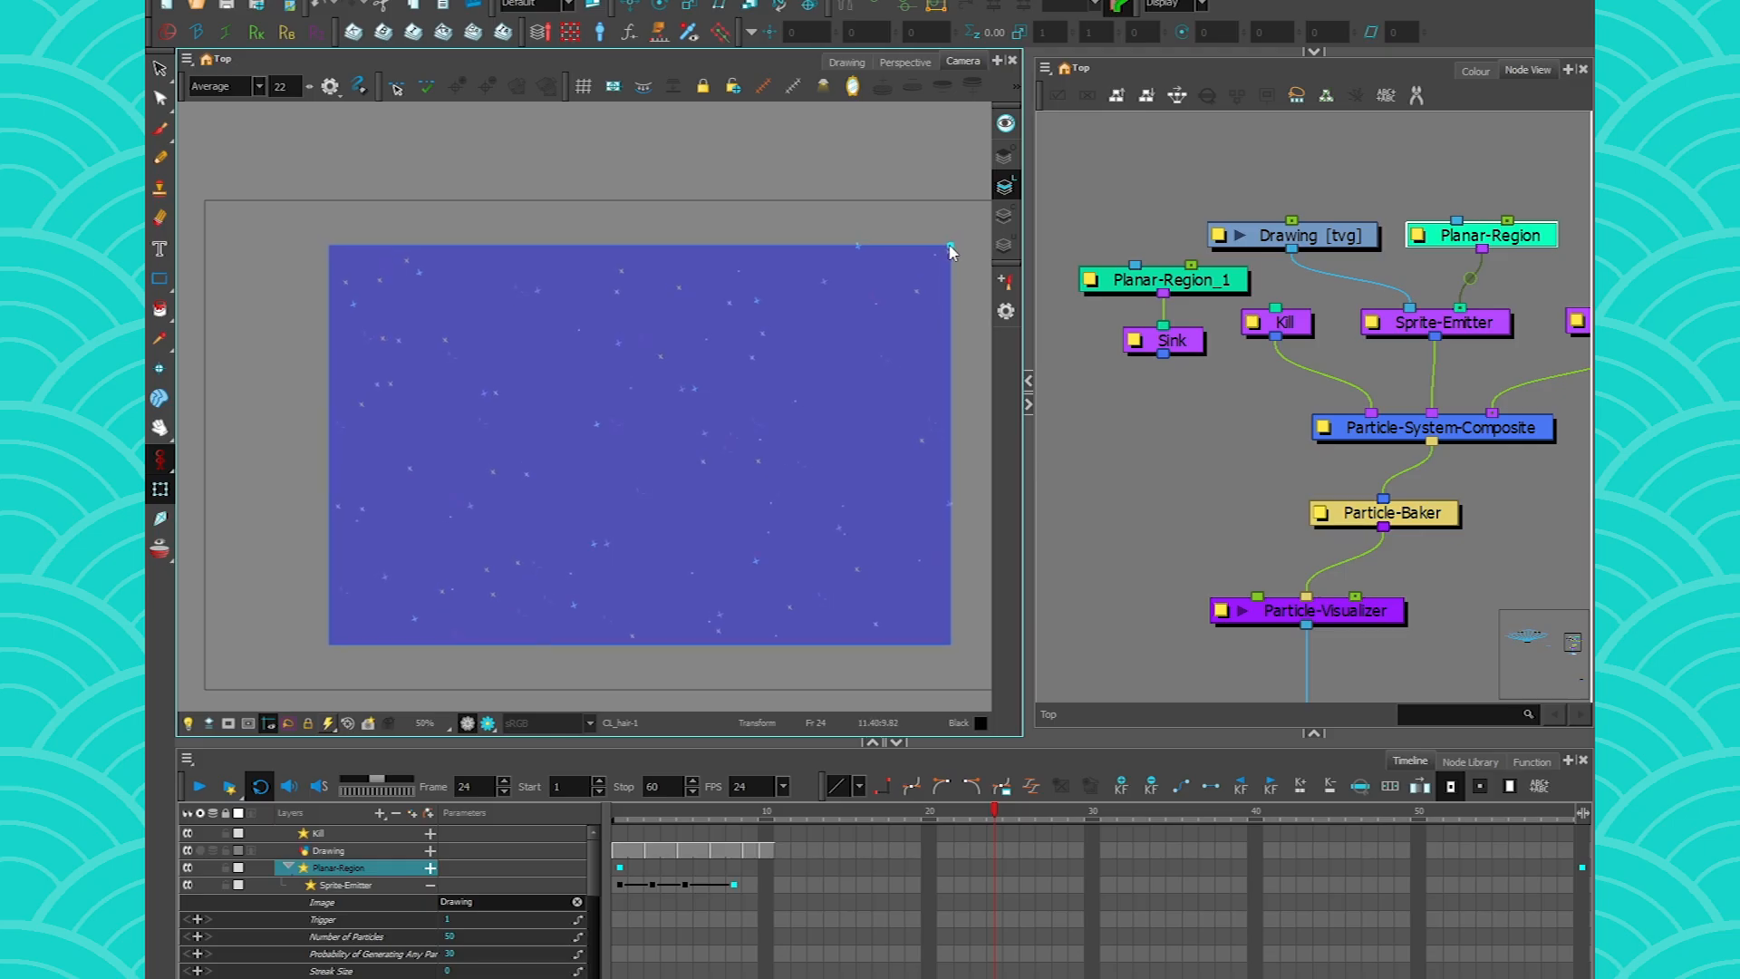
drag(950, 246, 938, 253)
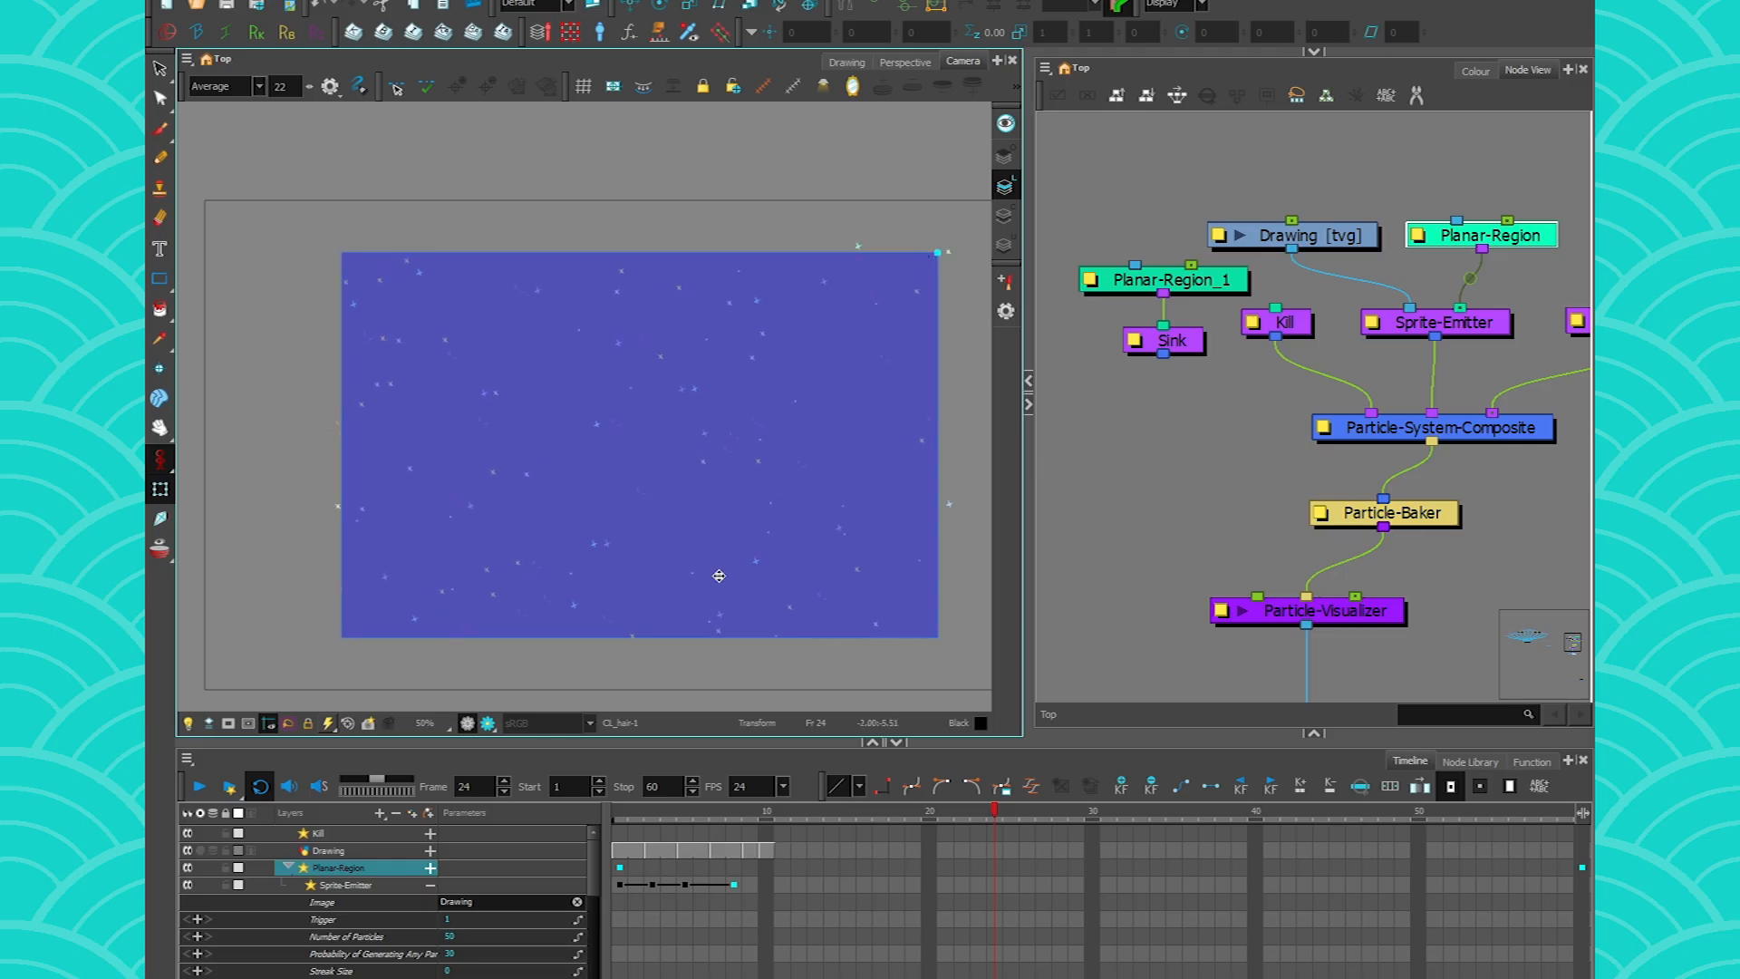
- Connect Sink to the Particle-System-Composite and try out different sizes for its Planar-Region_1
click(1189, 398)
drag(1163, 354, 1359, 412)
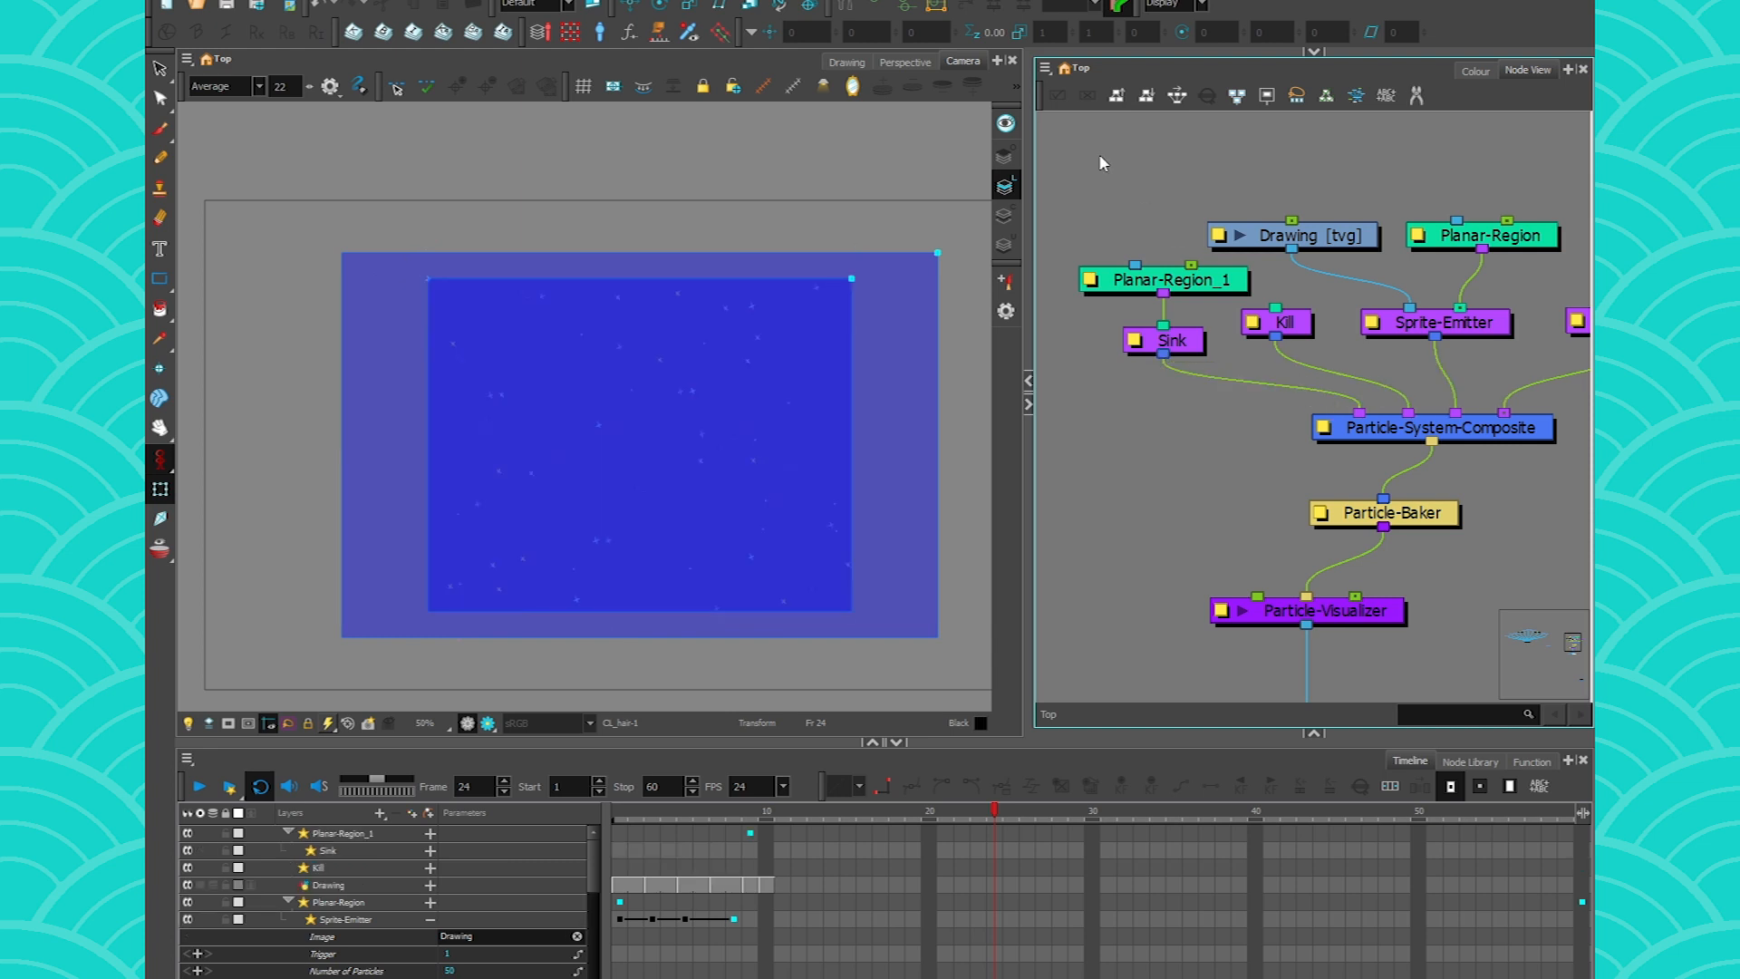
click(1207, 284)
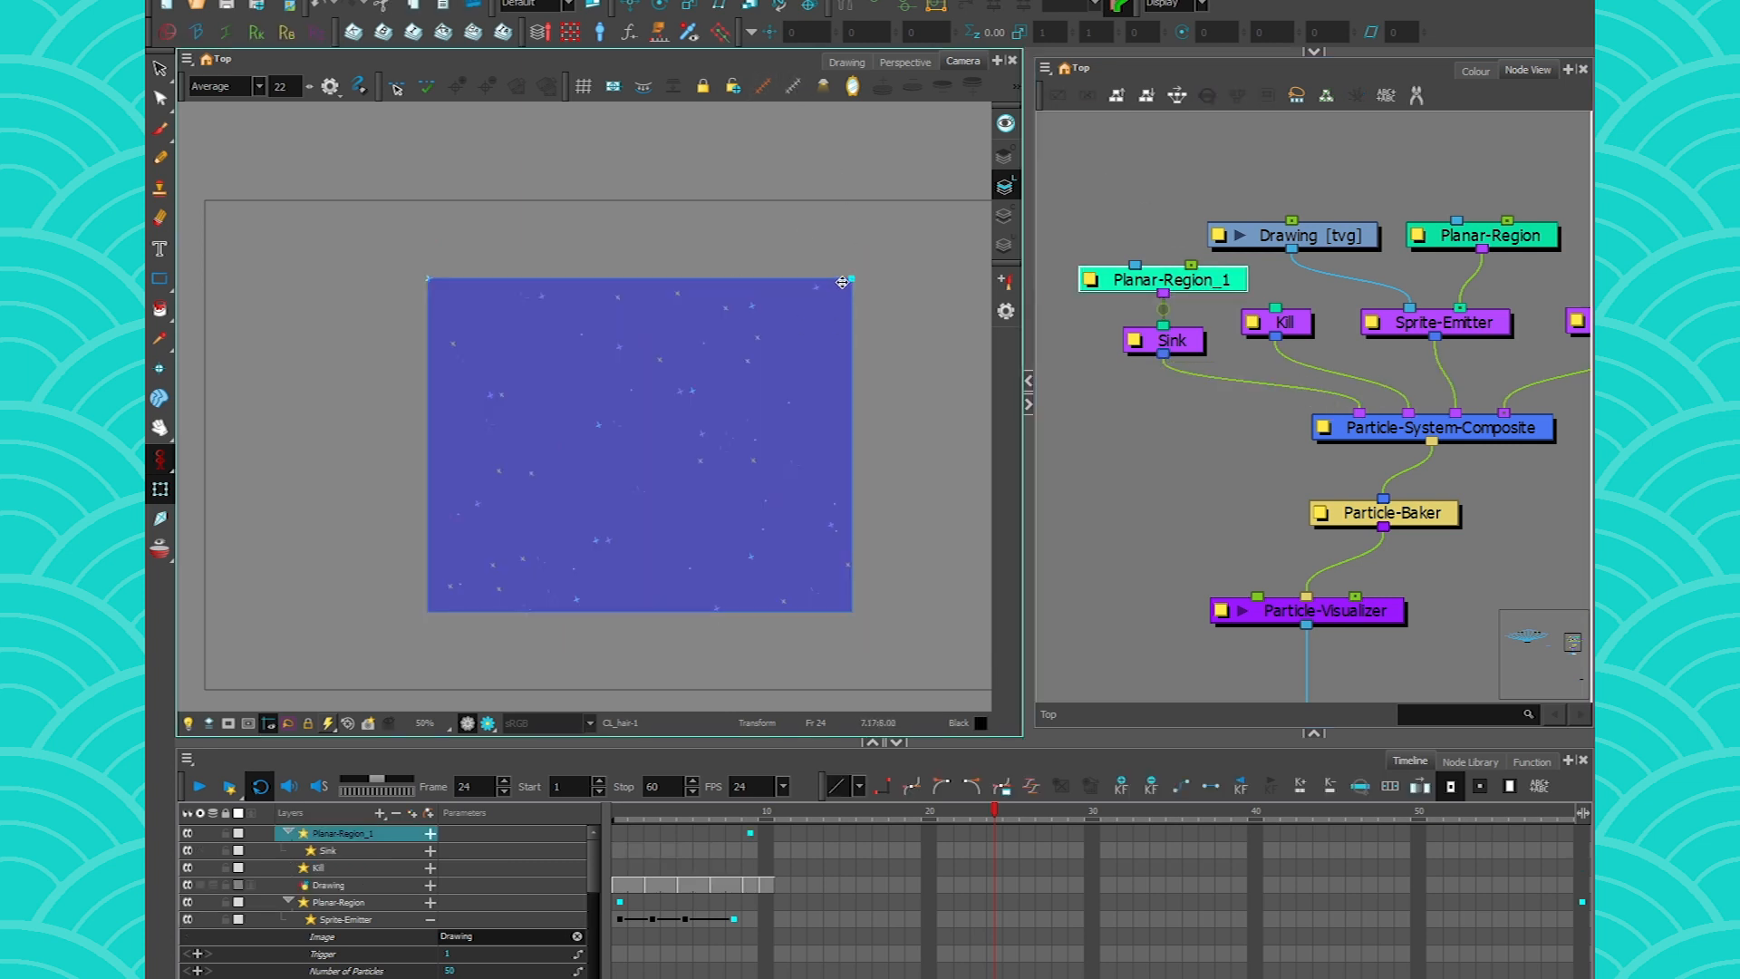
drag(850, 279, 719, 416)
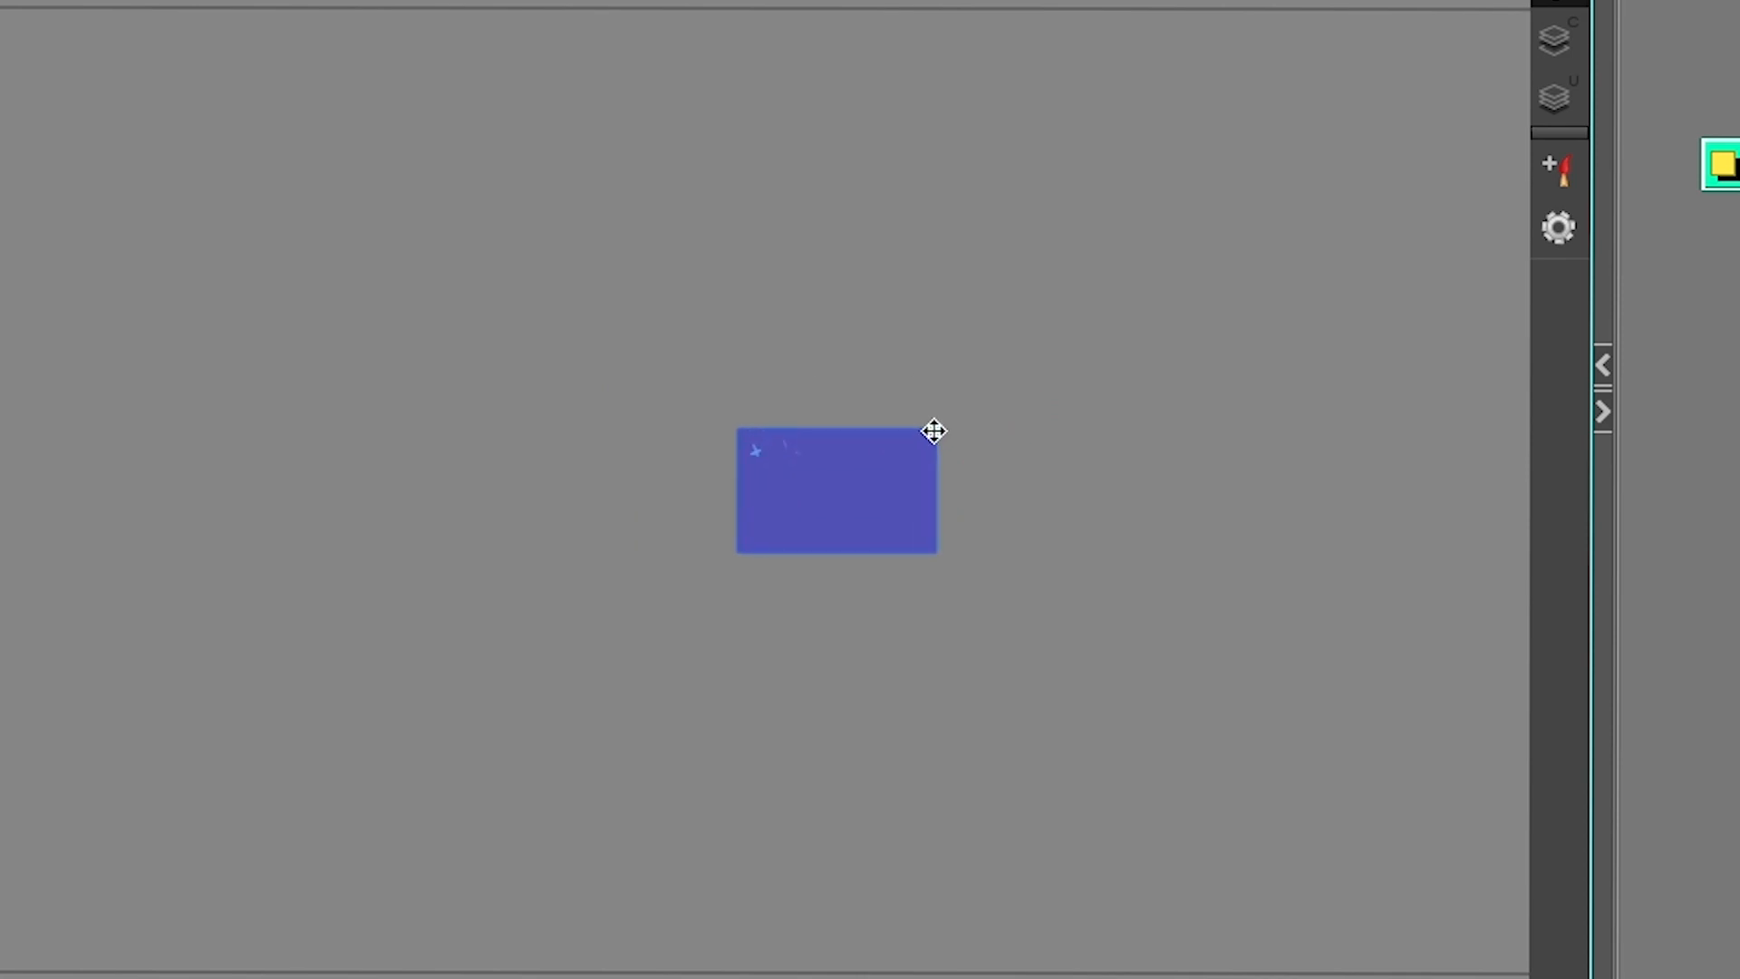
drag(1013, 425, 865, 436)
drag(854, 567, 1256, 163)
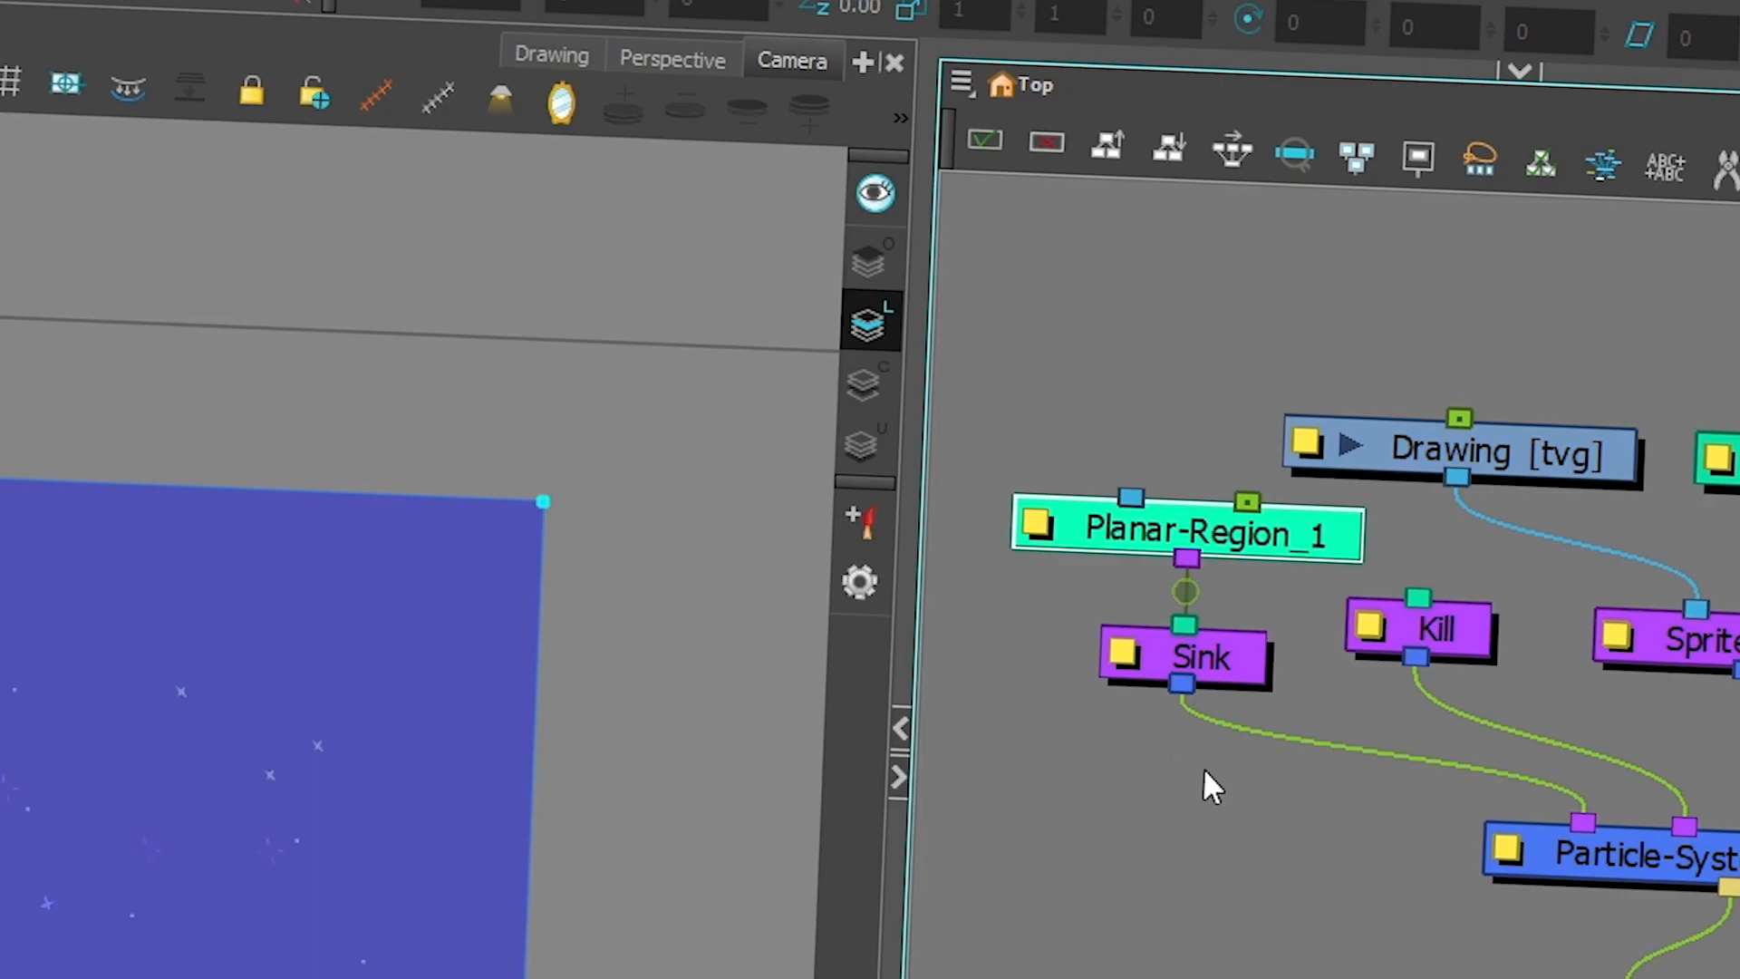
- Examine the Invert option in the Sink node's layer properties
double_click(1120, 649)
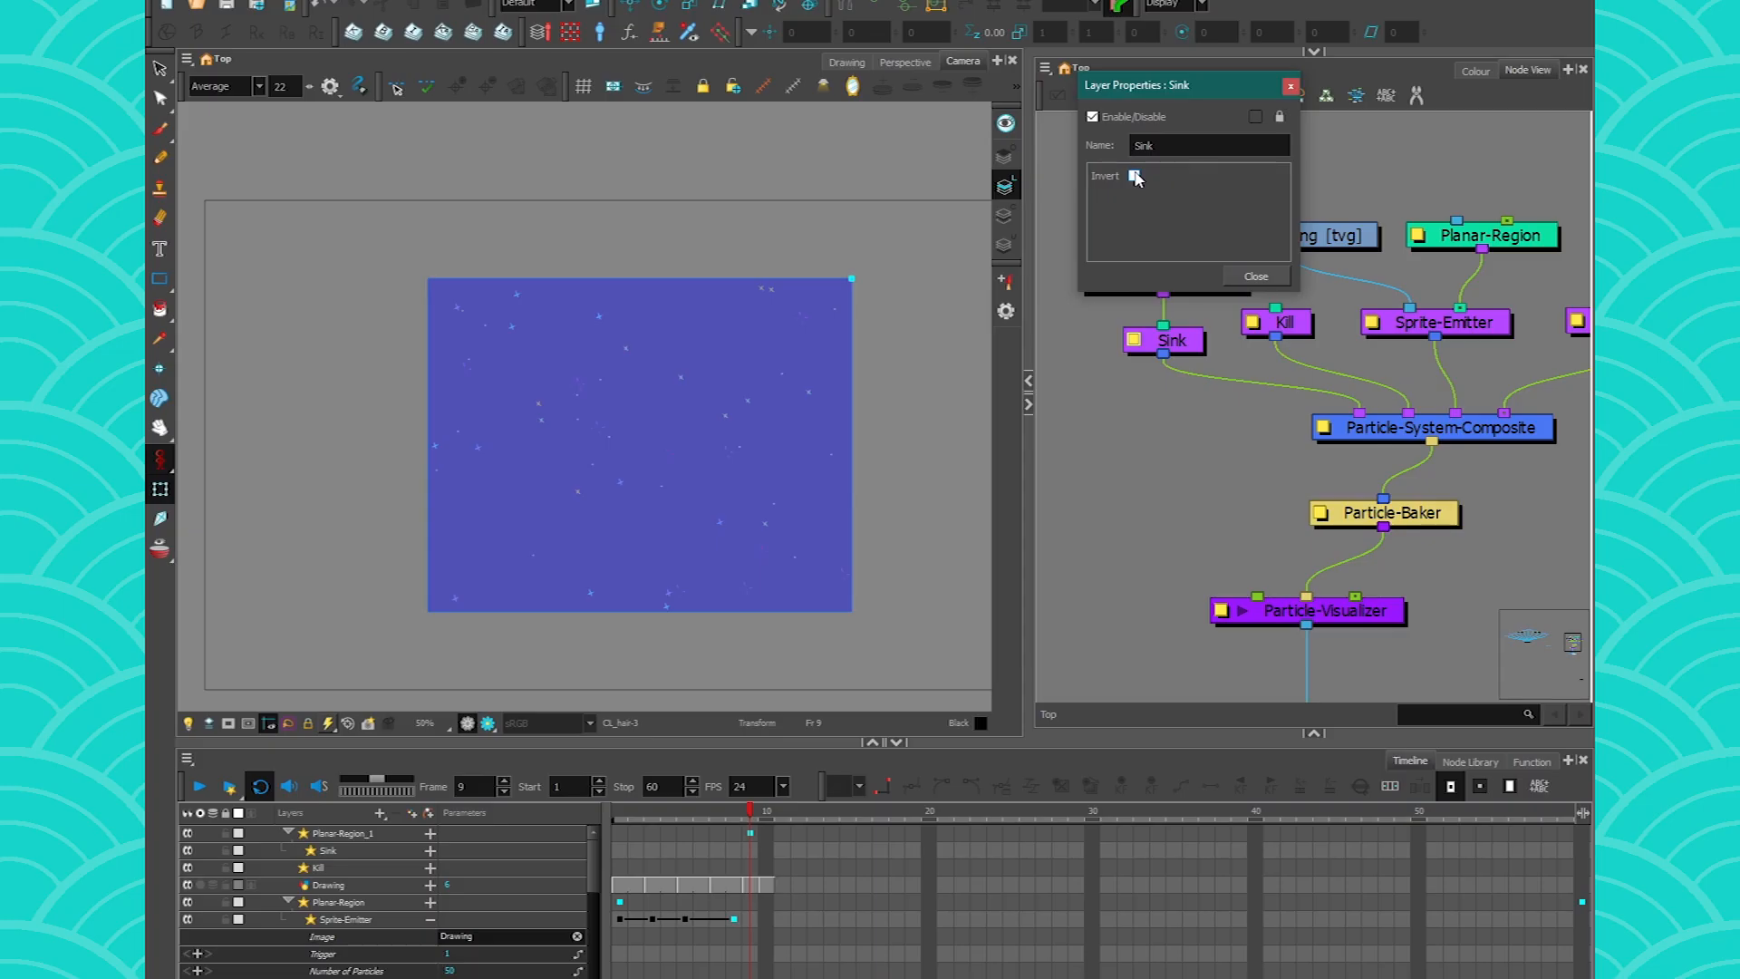
click(1138, 313)
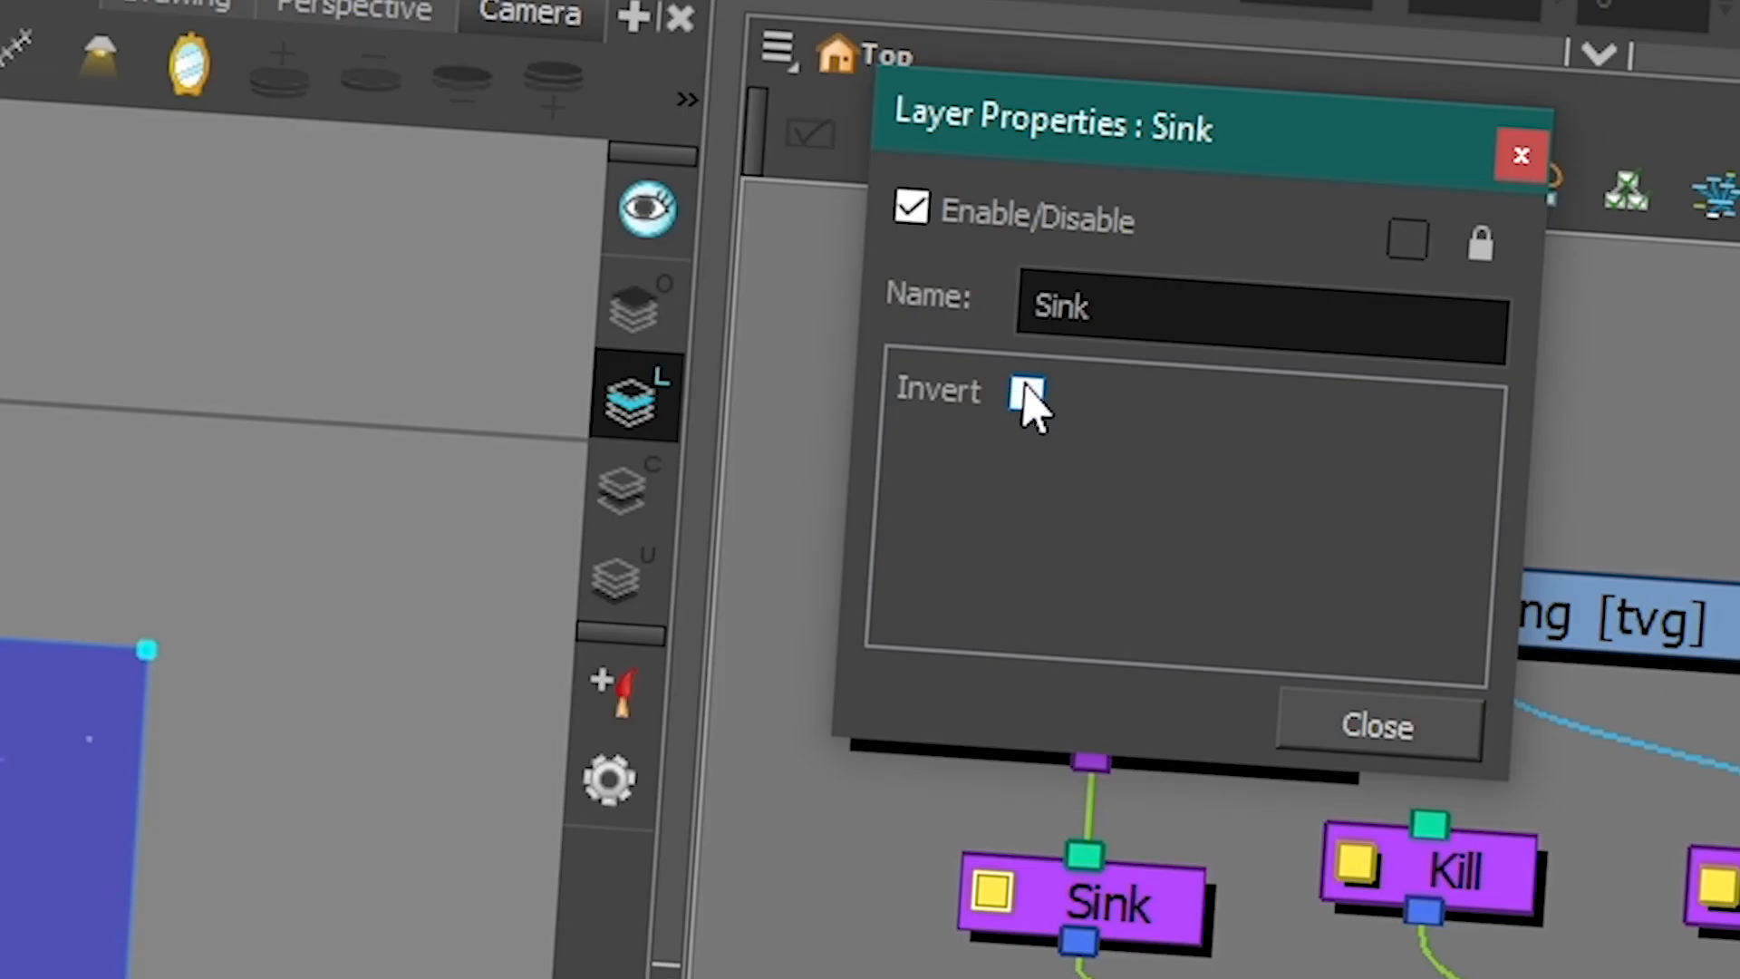
click(1136, 178)
click(1369, 730)
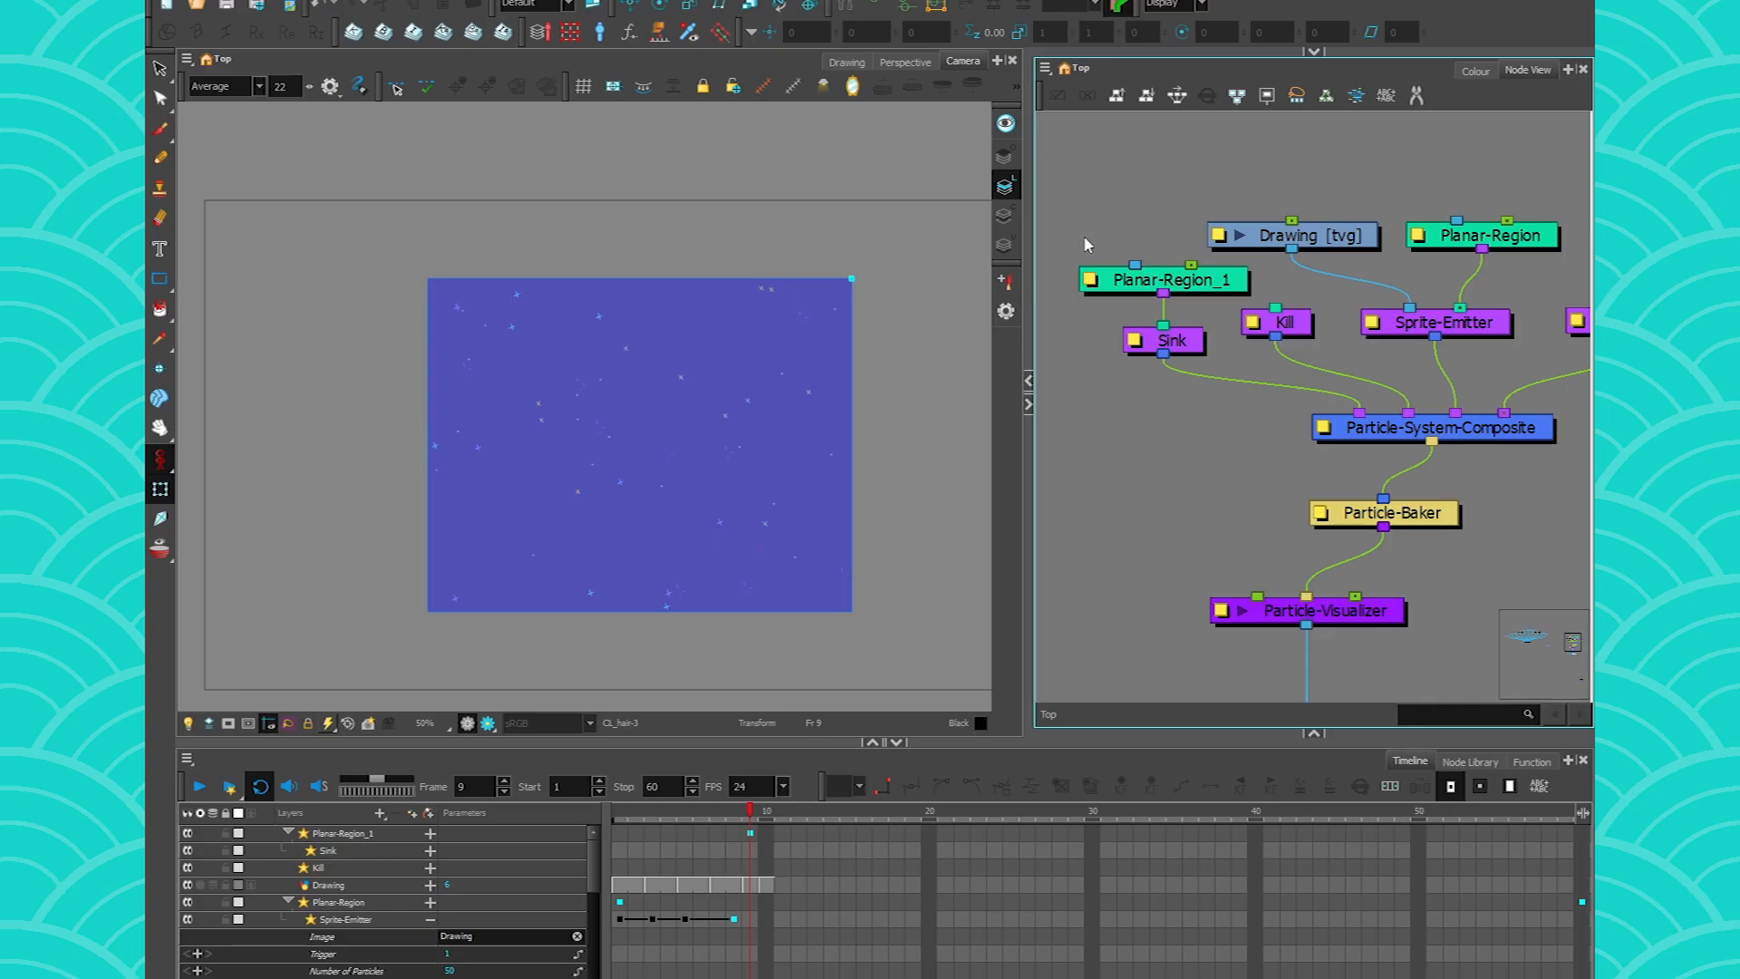
- Disconnect the Sink node from the Particle-System-Composite
drag(1357, 419, 1165, 408)
scroll(1165, 404, down, 2)
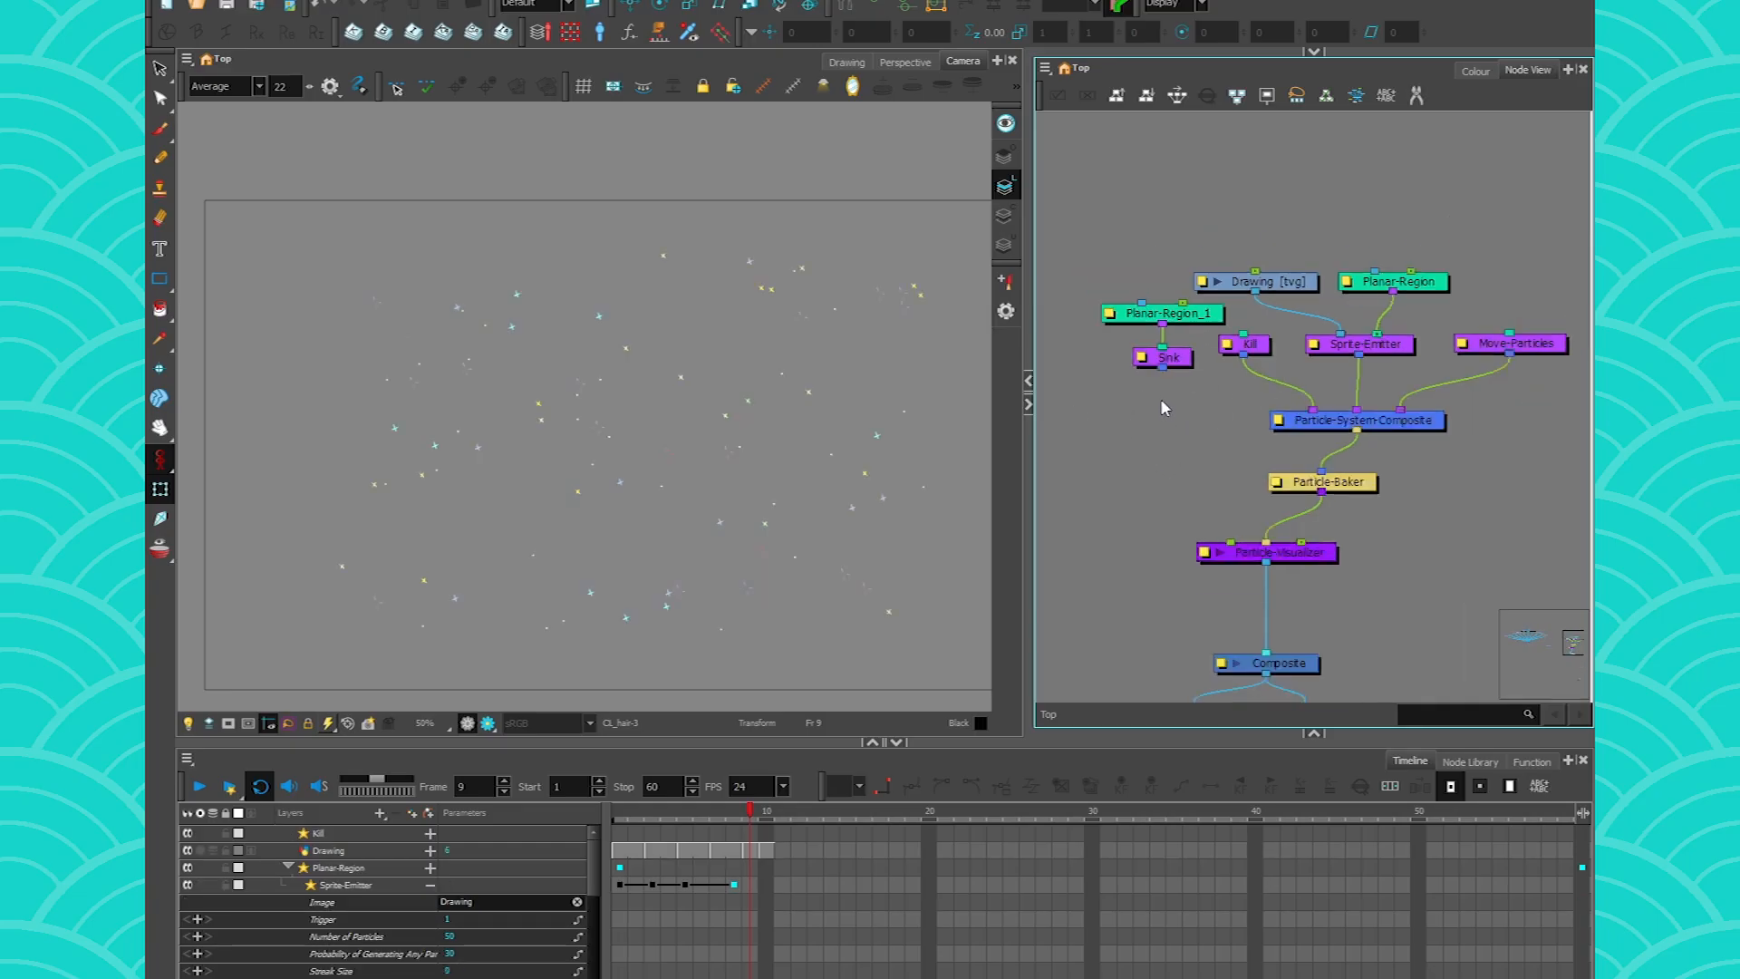
- Connect the character artwork's Composite_2 to the final Composite and order it behind the Particle-Visualizer input
drag(1226, 590, 1291, 593)
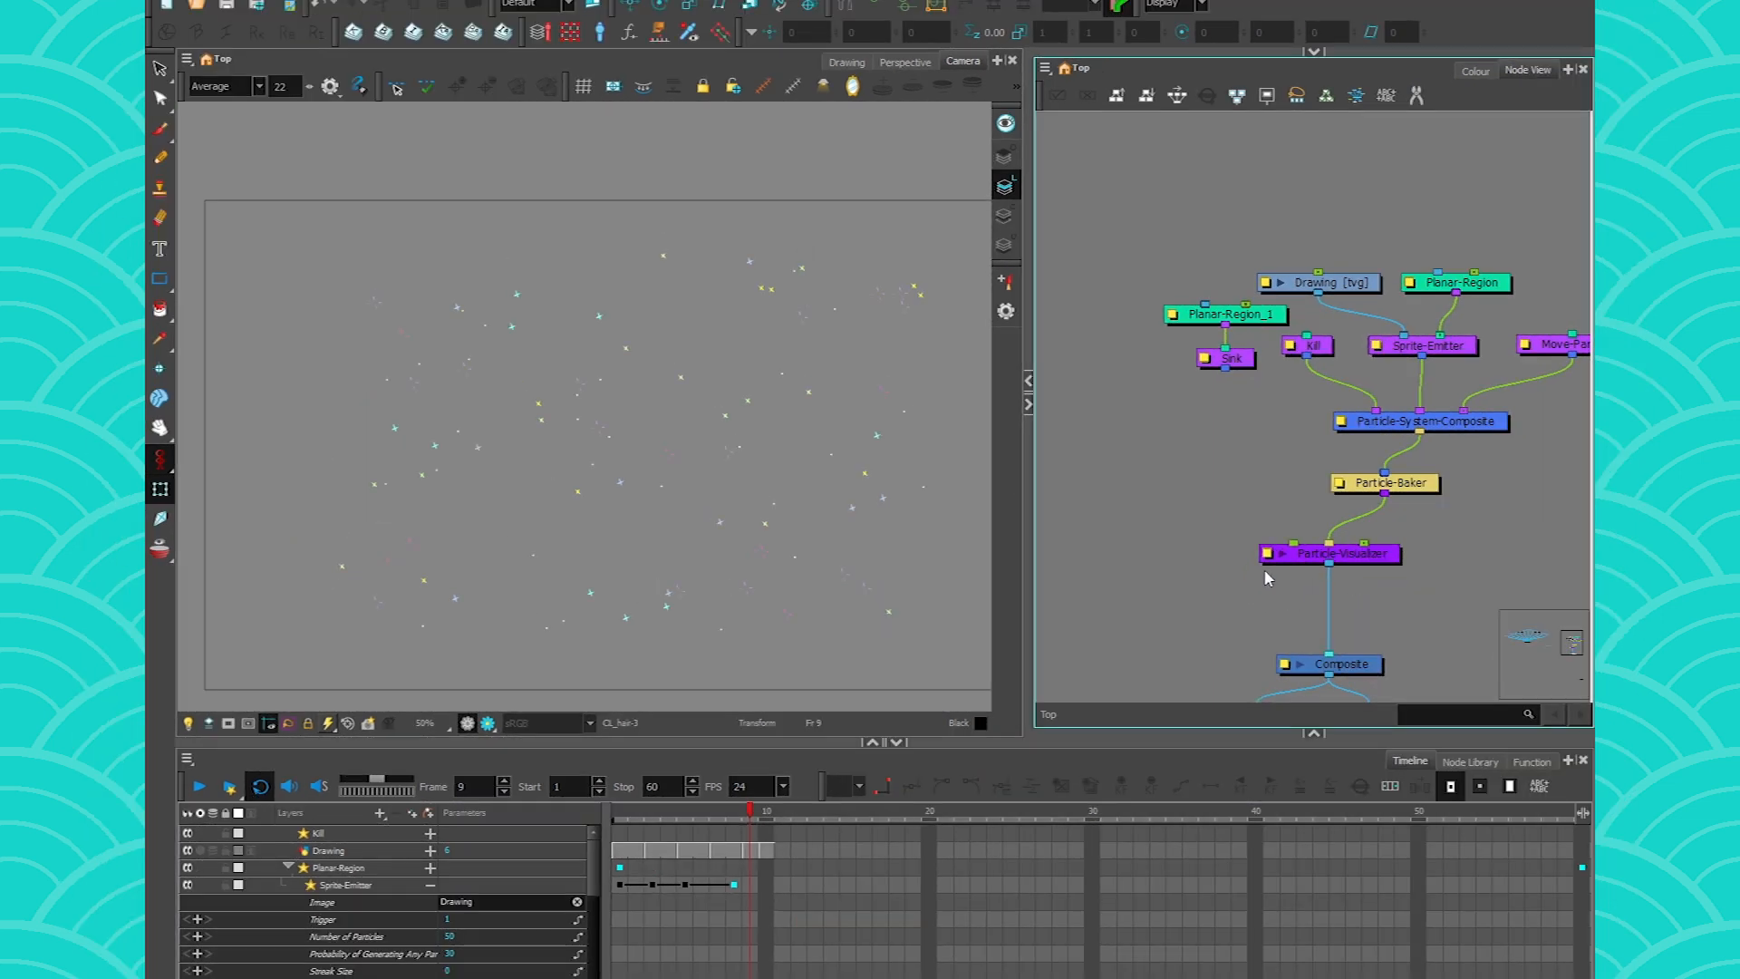
scroll(1193, 513, down, 2)
drag(1134, 481, 1394, 474)
drag(1154, 435, 1427, 420)
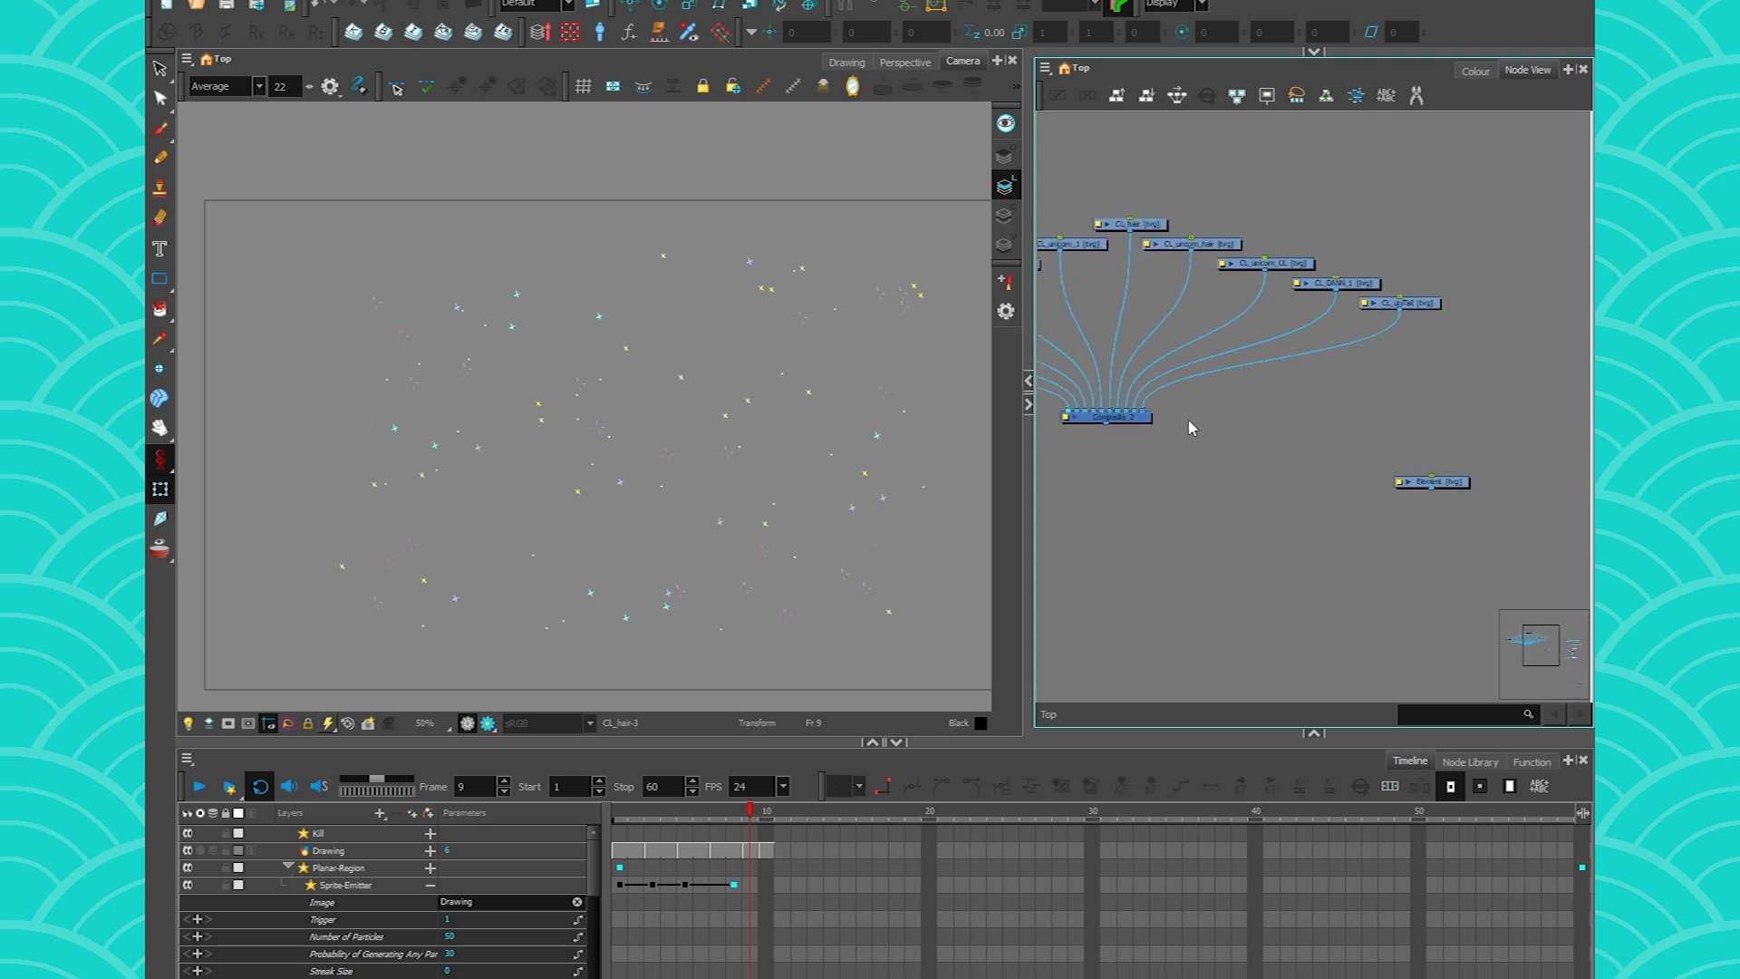
drag(1106, 420, 1453, 570)
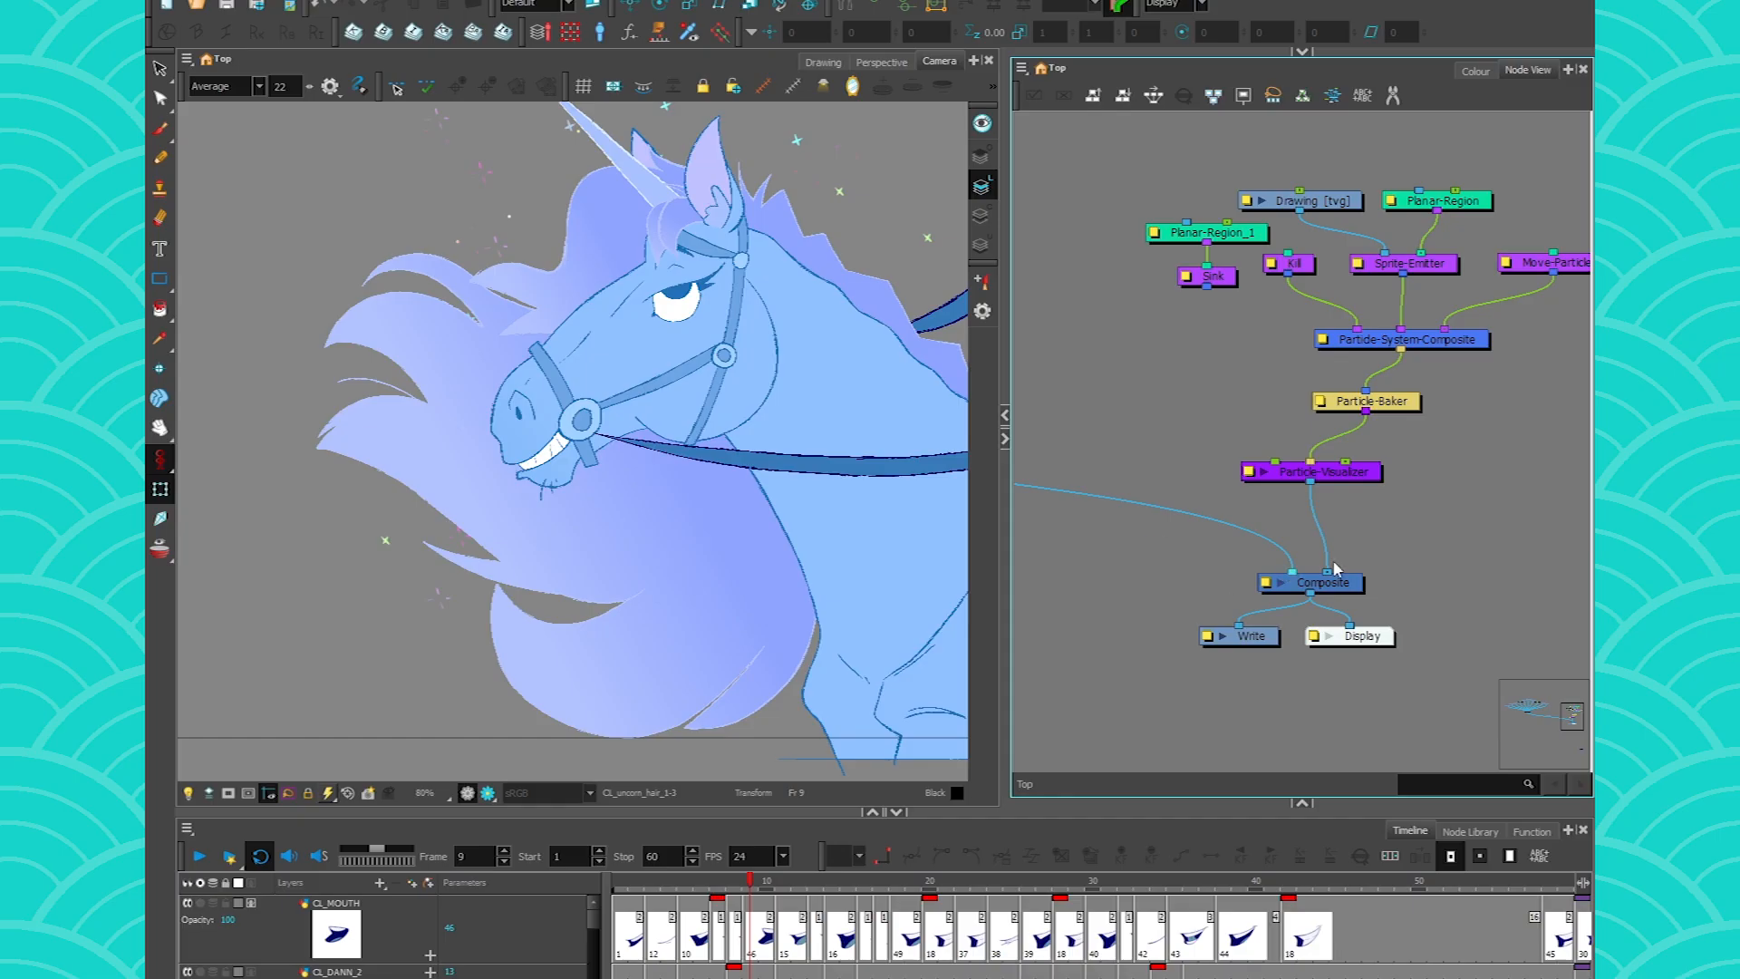
drag(1294, 573, 1328, 573)
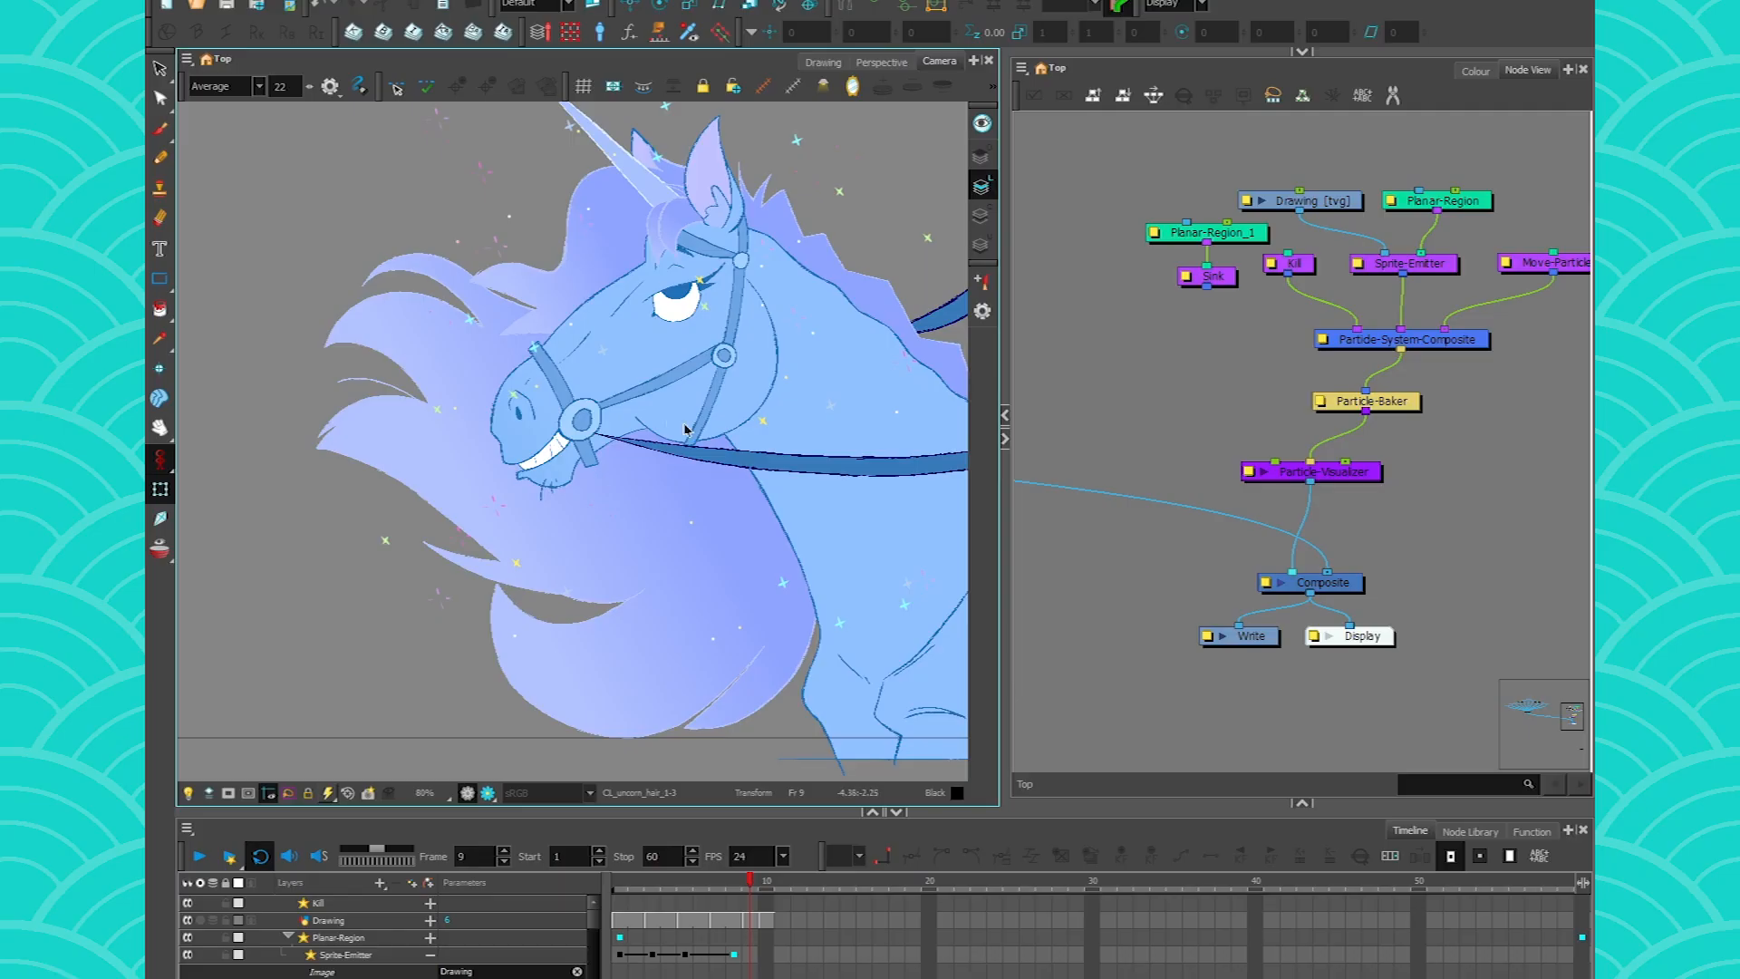
- Locate the unicorn's hair drawing in the node network and connect CL_uncorn_hair to the final Composite
click(674, 565)
key(Escape)
click(687, 610)
key(o)
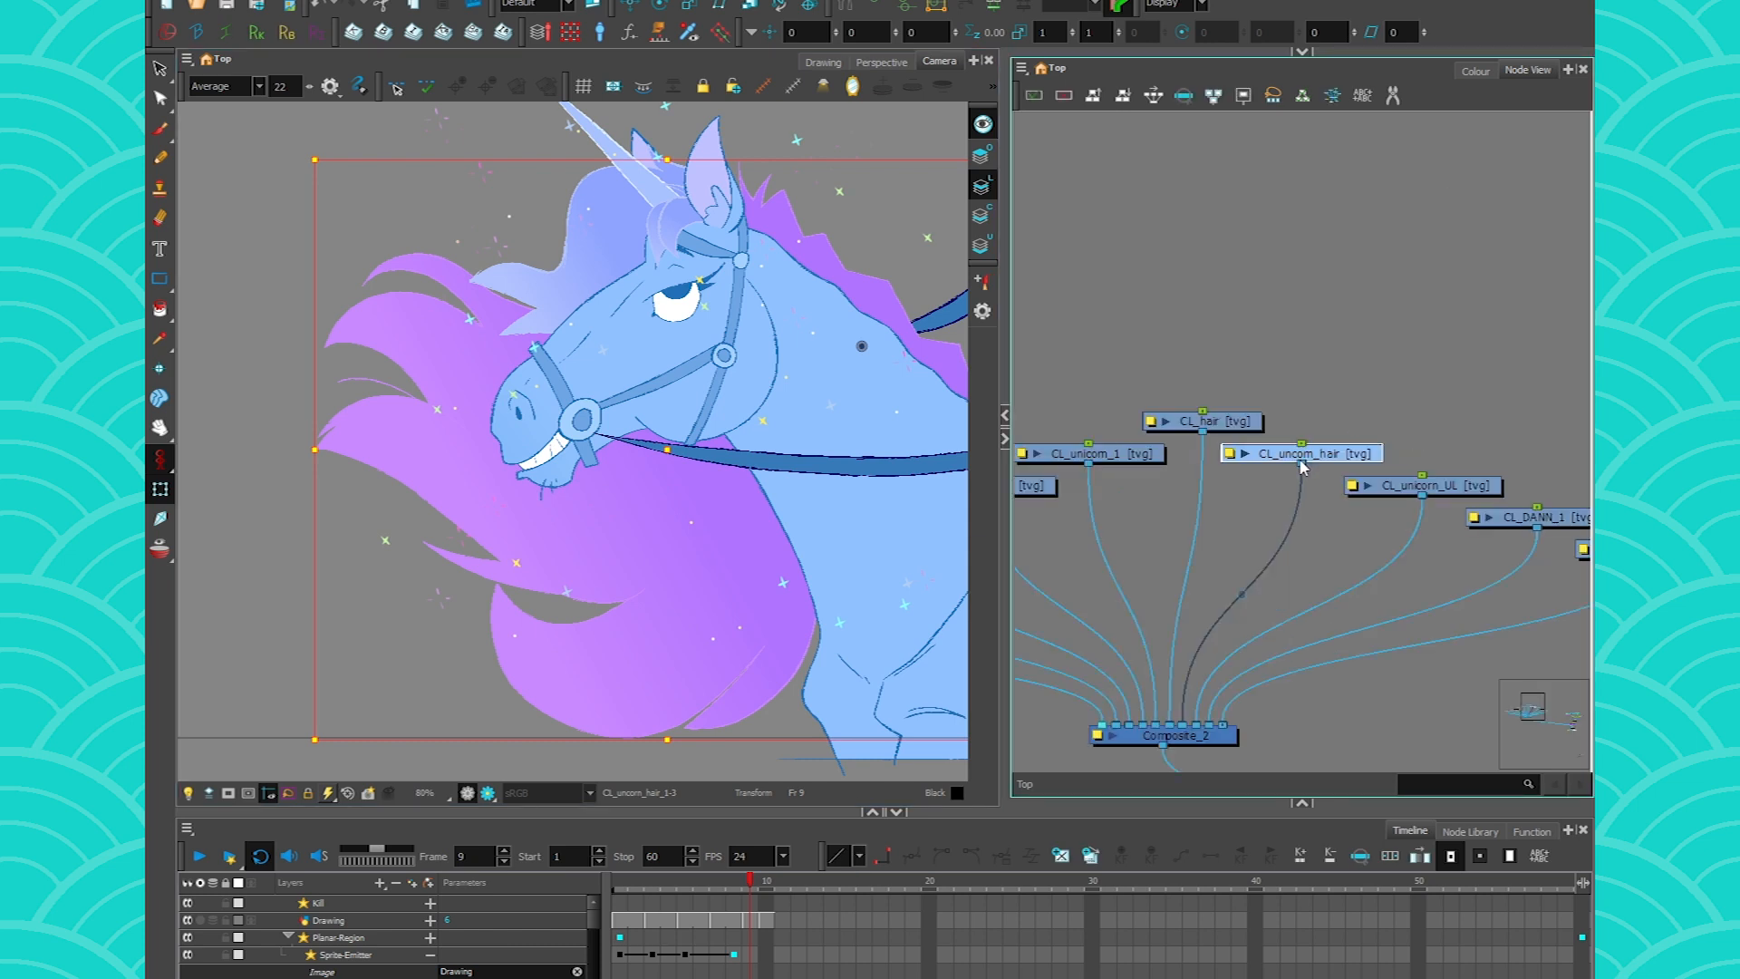
drag(1302, 466, 1483, 591)
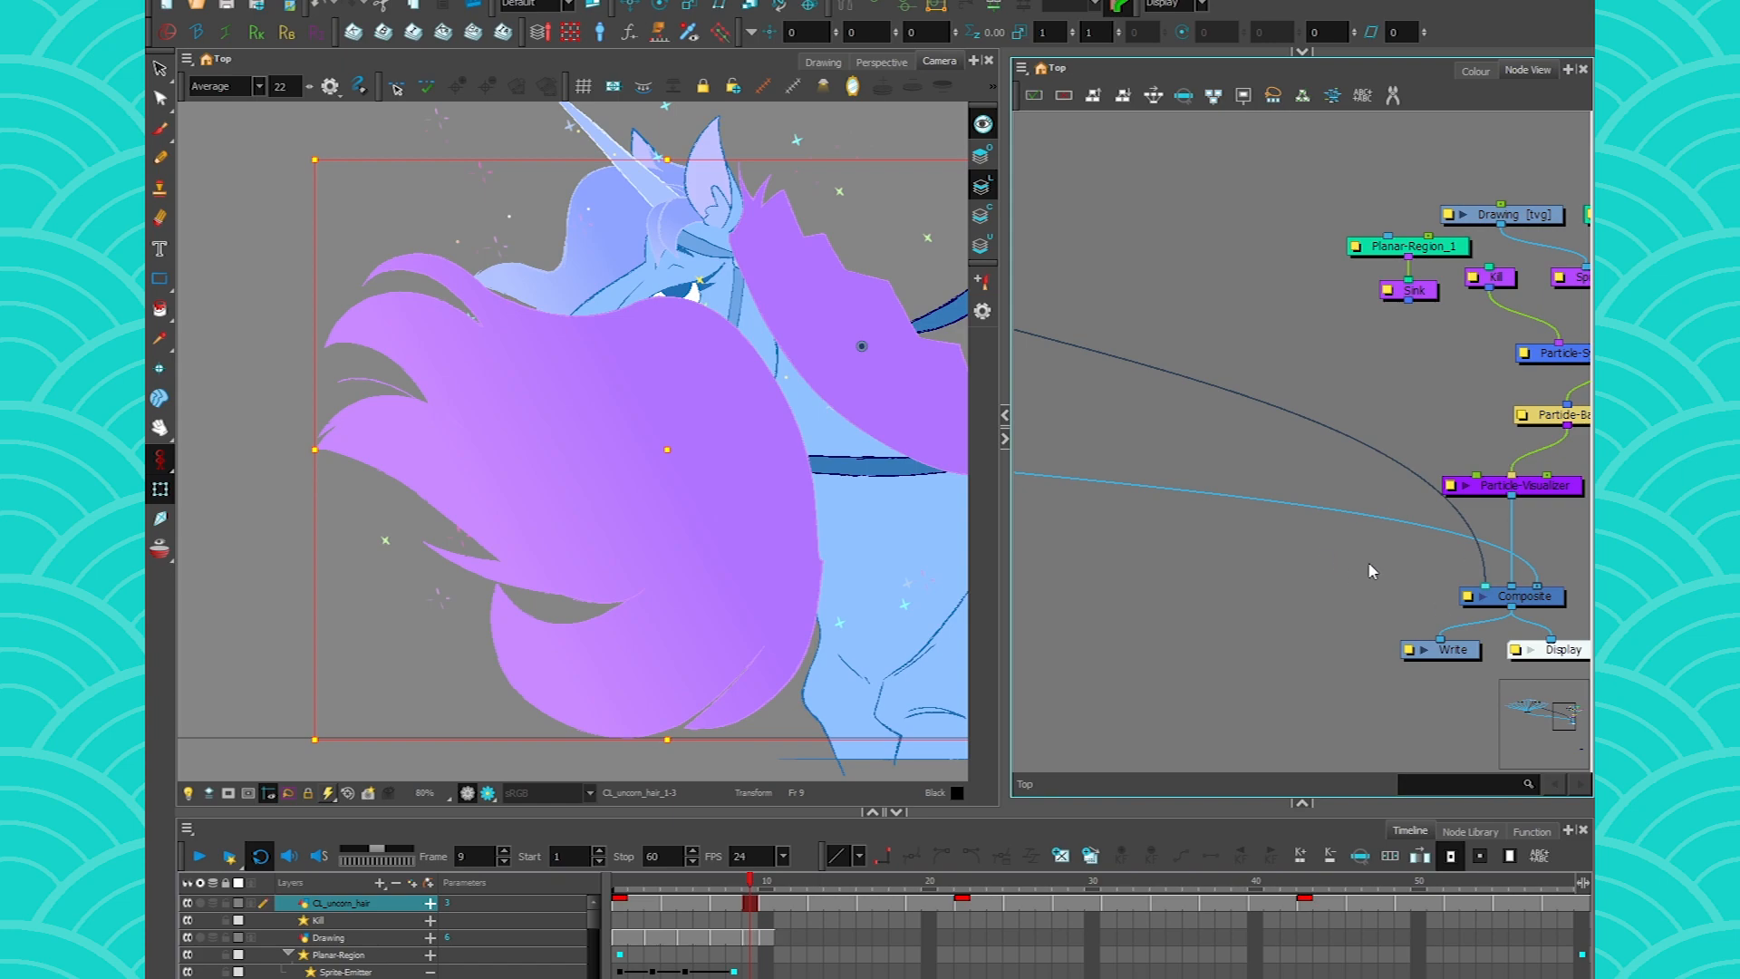
- Add a Cutter node and insert it between the Particle-Visualizer and the final Composite
drag(1367, 568, 1221, 576)
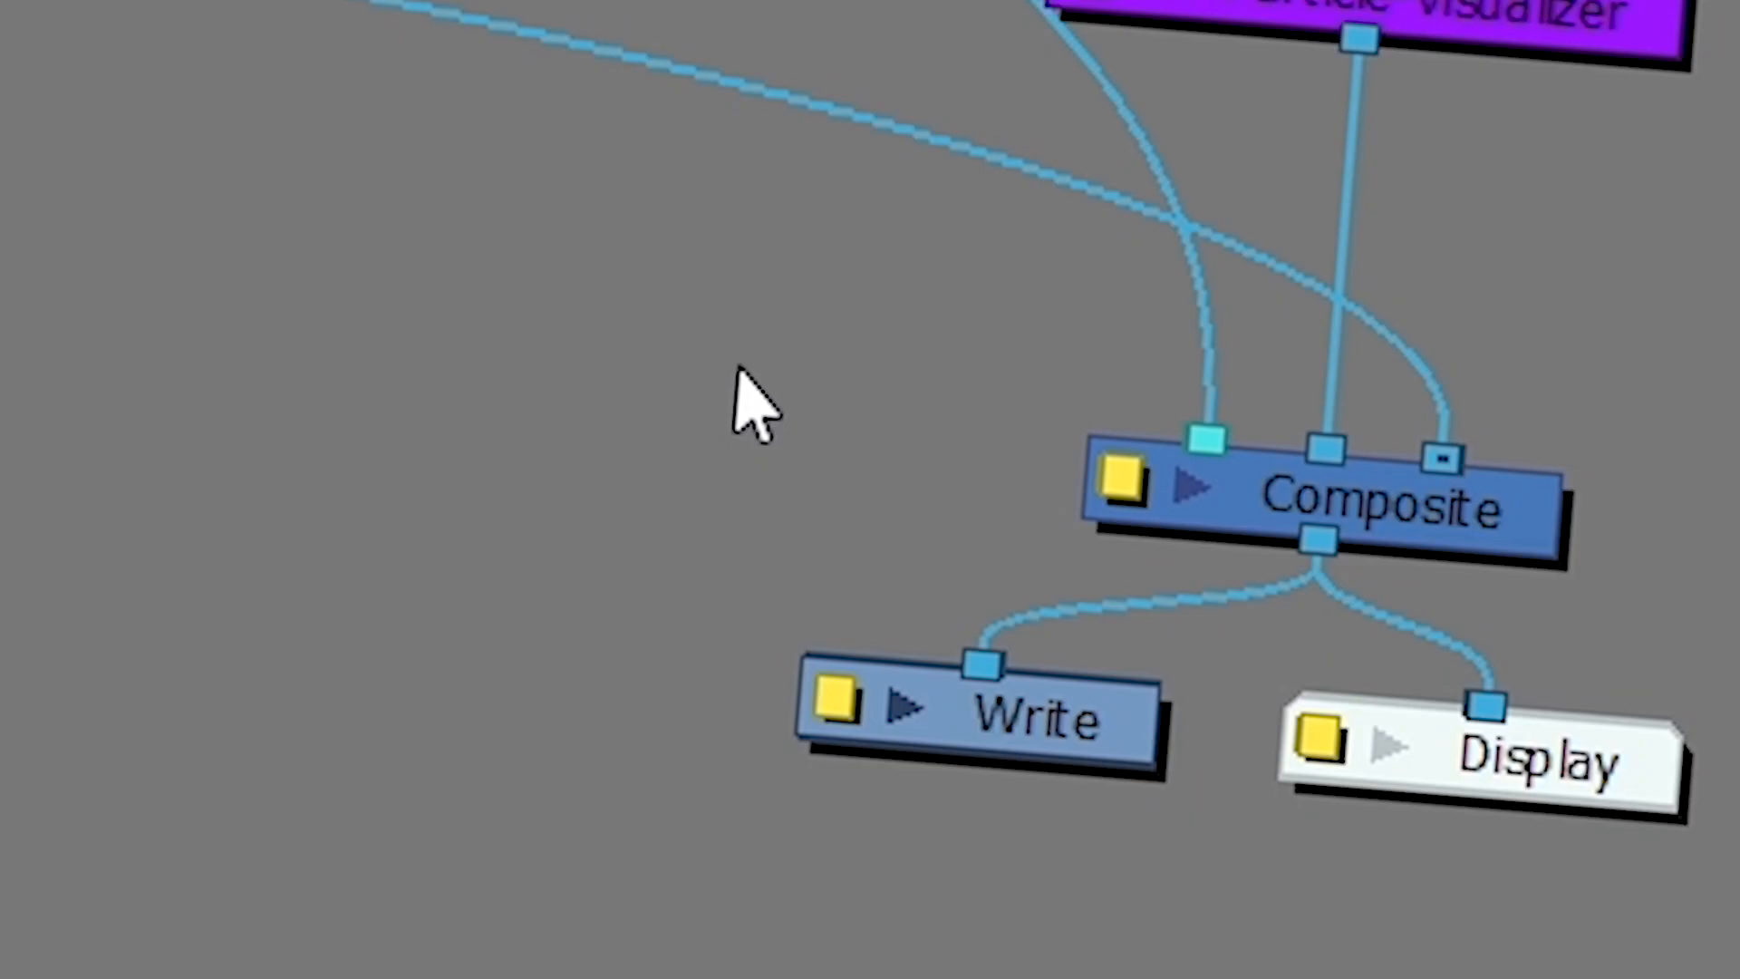
key(Tab)
text(cutt)
key(Return)
drag(1342, 521, 1308, 482)
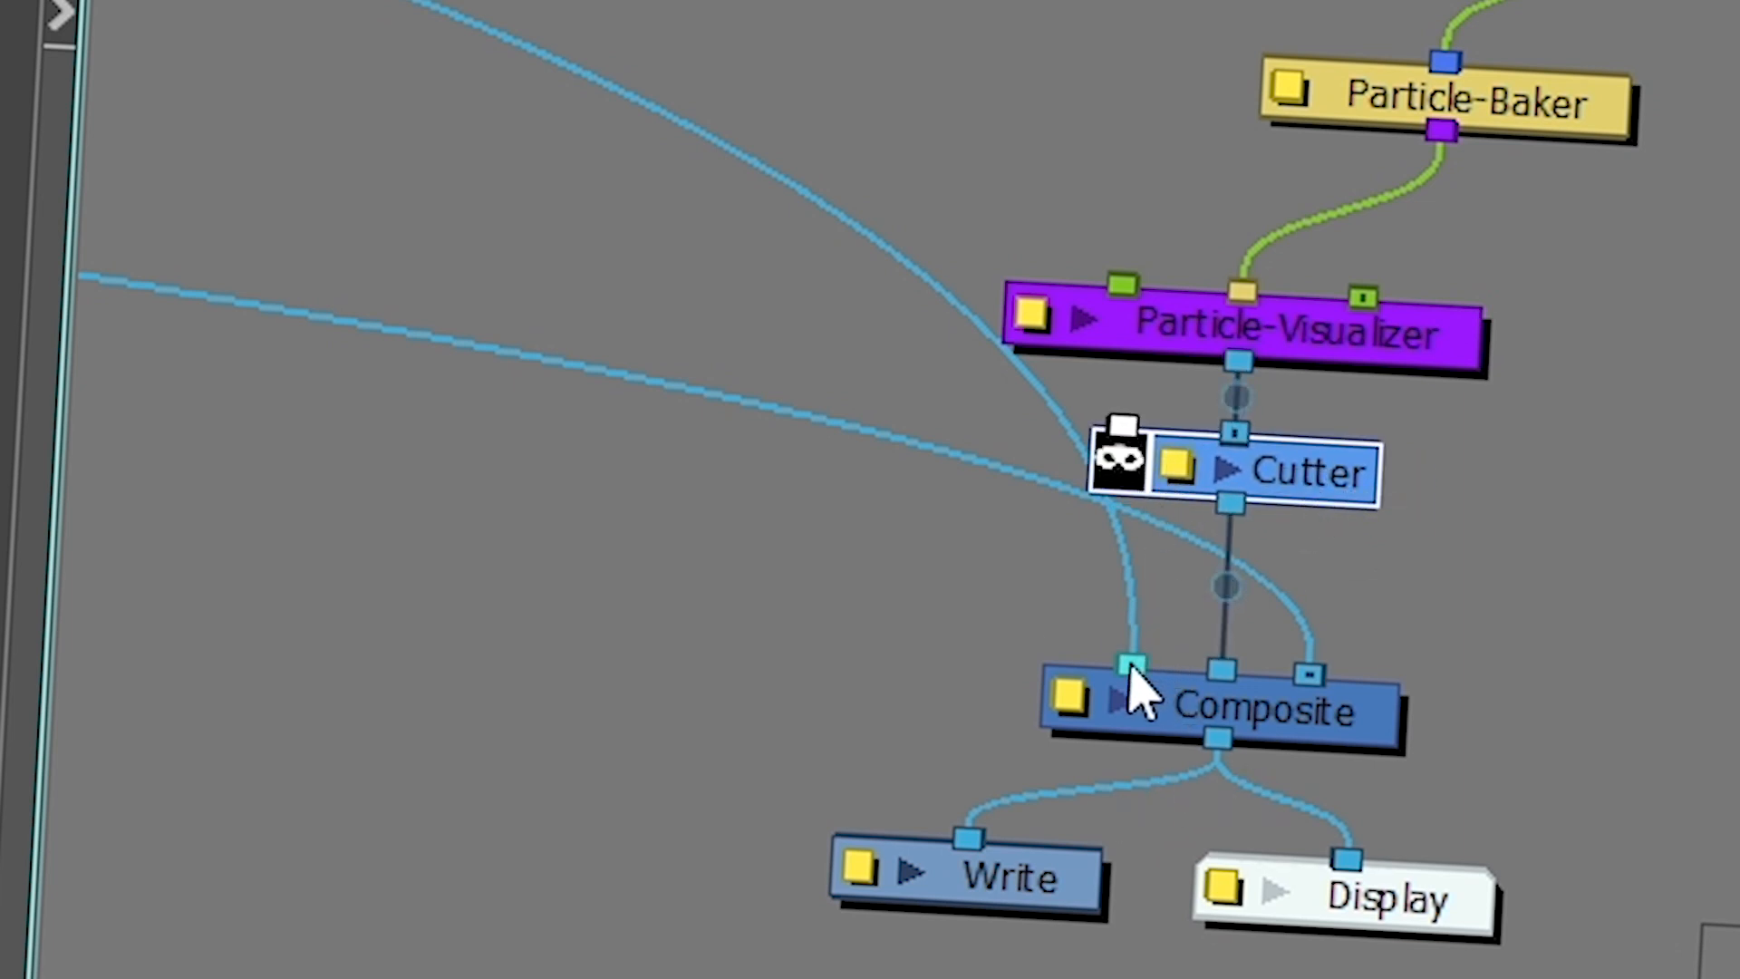
- Reroute the CL_uncorn_hair connection from the Composite to the Cutter's matte input
drag(1133, 694, 1113, 462)
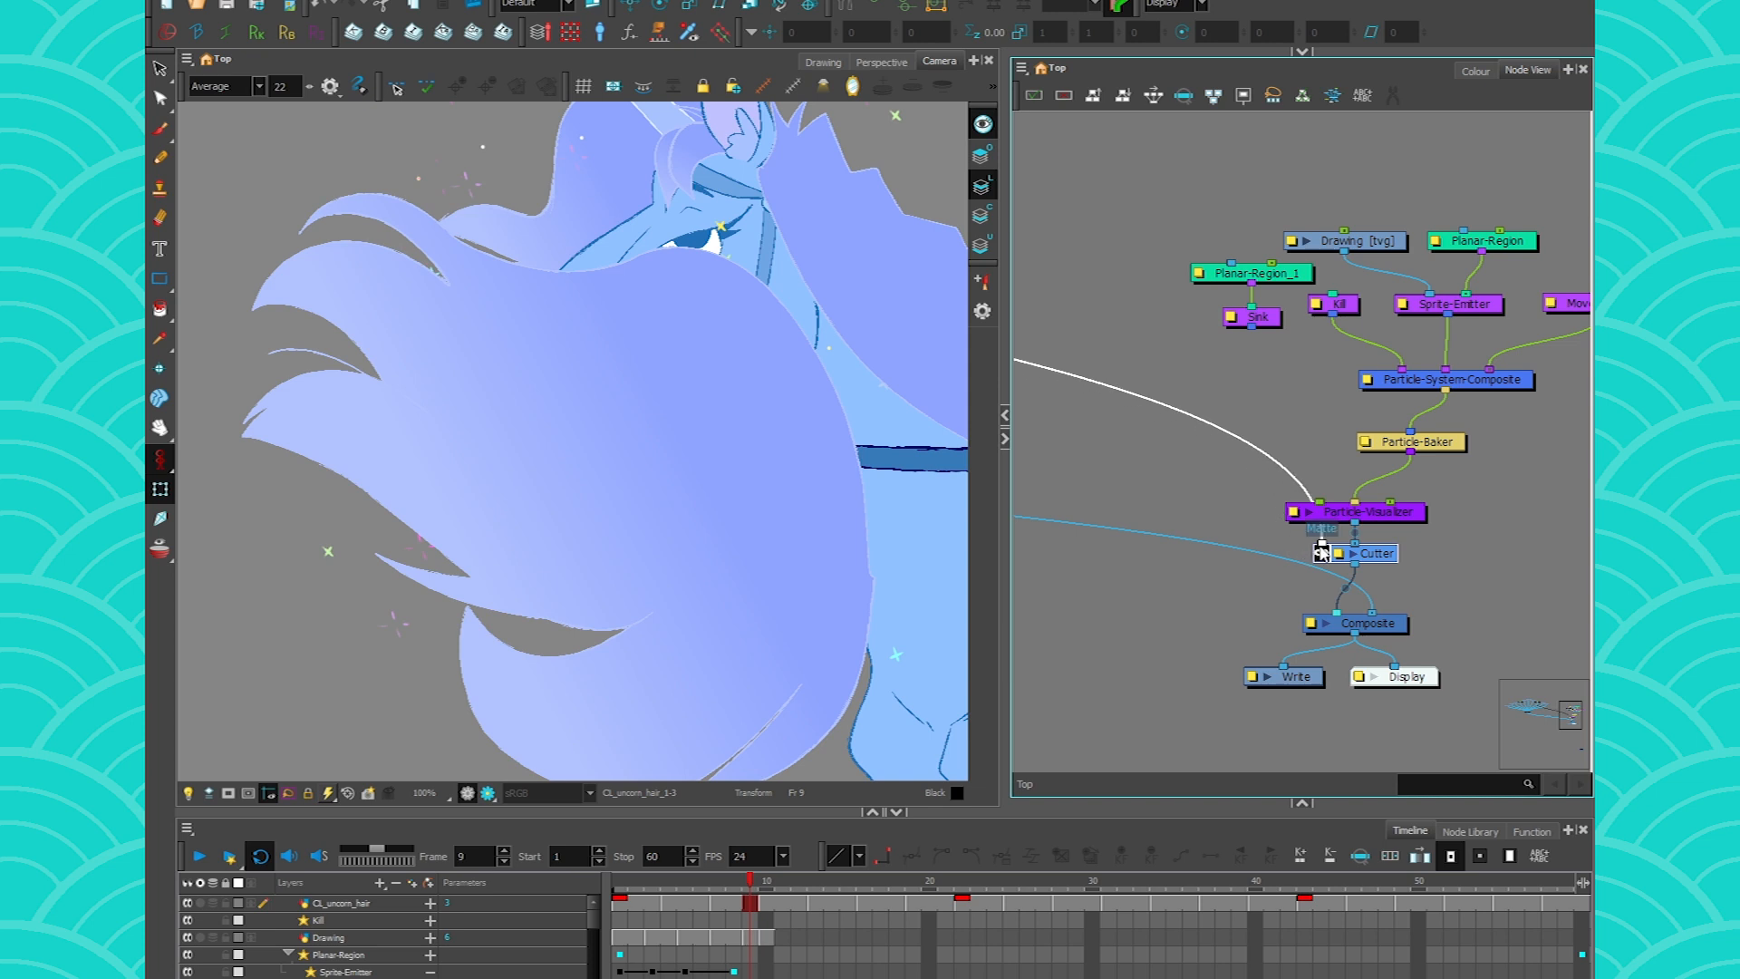
drag(1322, 551, 1321, 551)
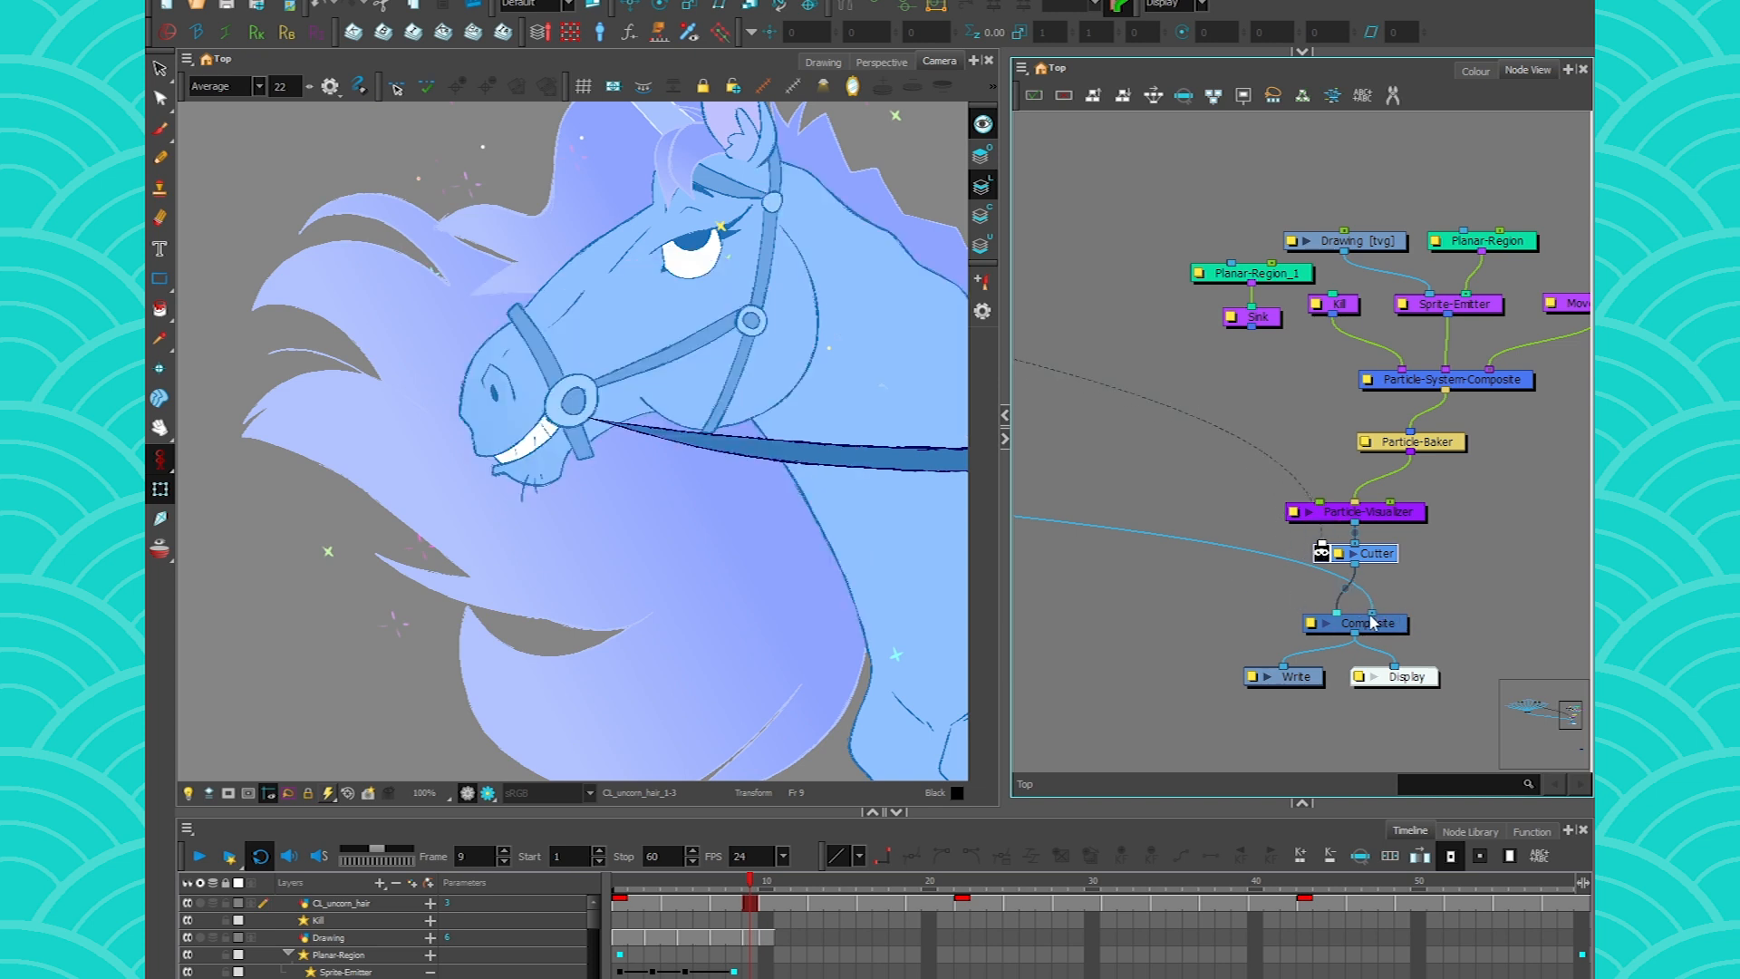
- Disconnect Composite_2 from the final Composite to preview only the particles passing through the Cutter
drag(1372, 616, 1161, 588)
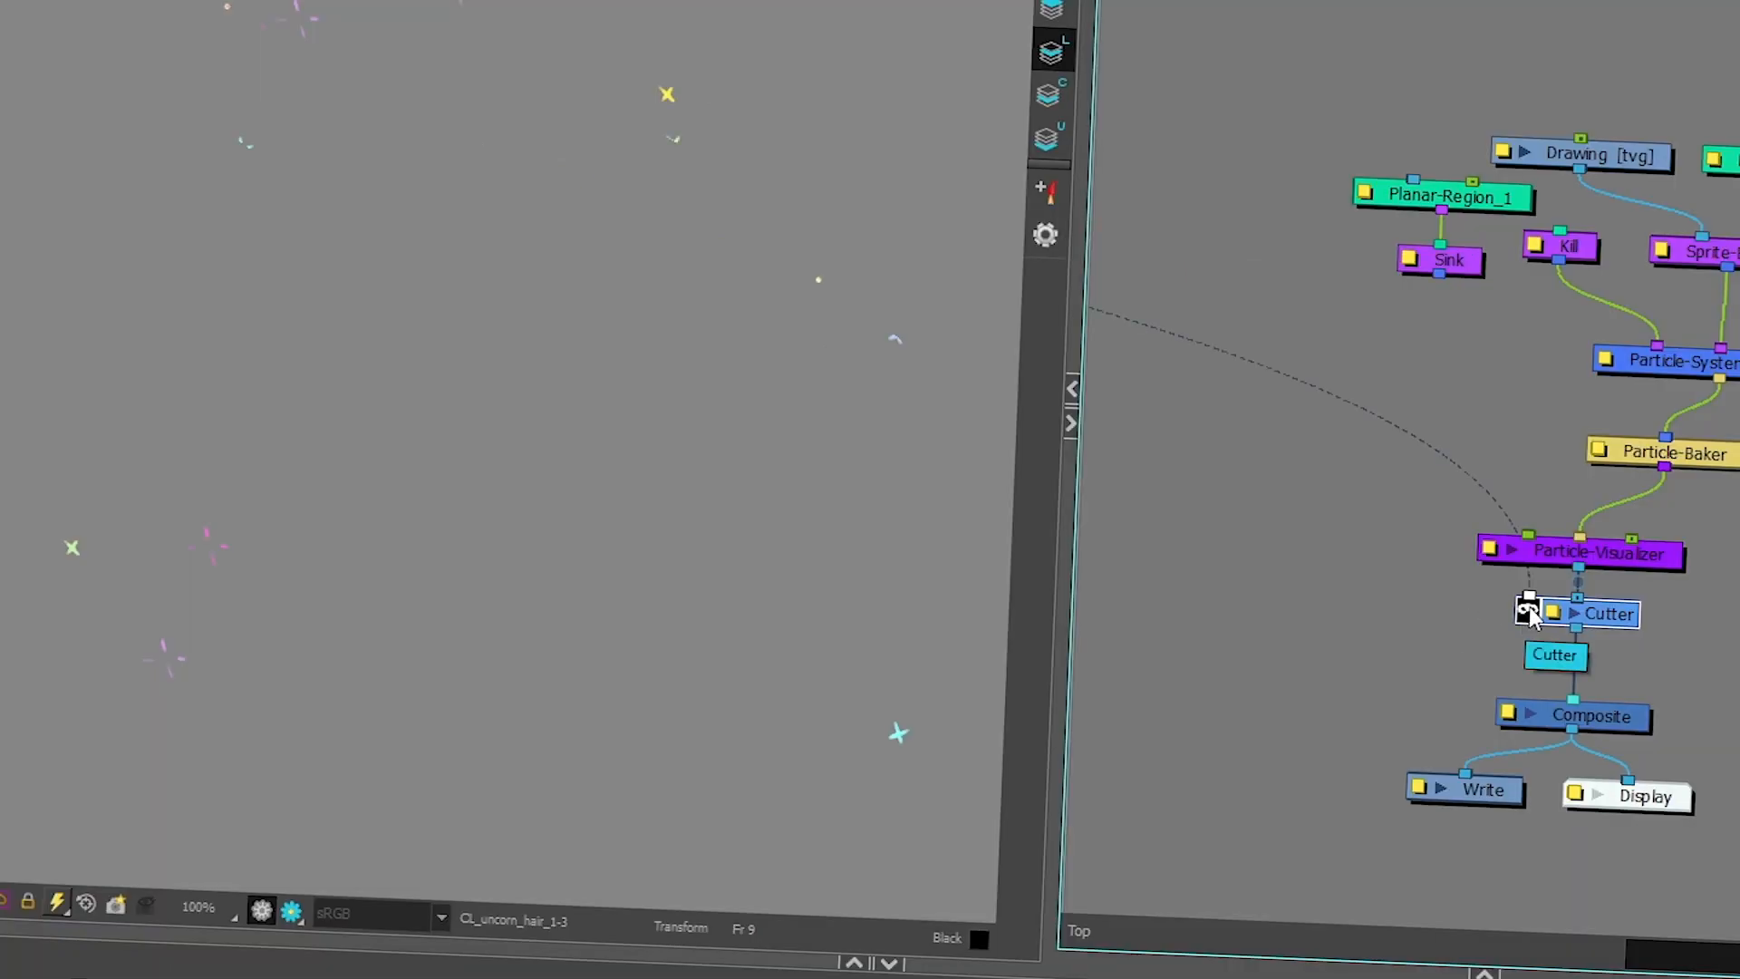
mouse_move(1529, 613)
mouse_down()
mouse_move(1546, 700)
mouse_move(1532, 613)
mouse_up()
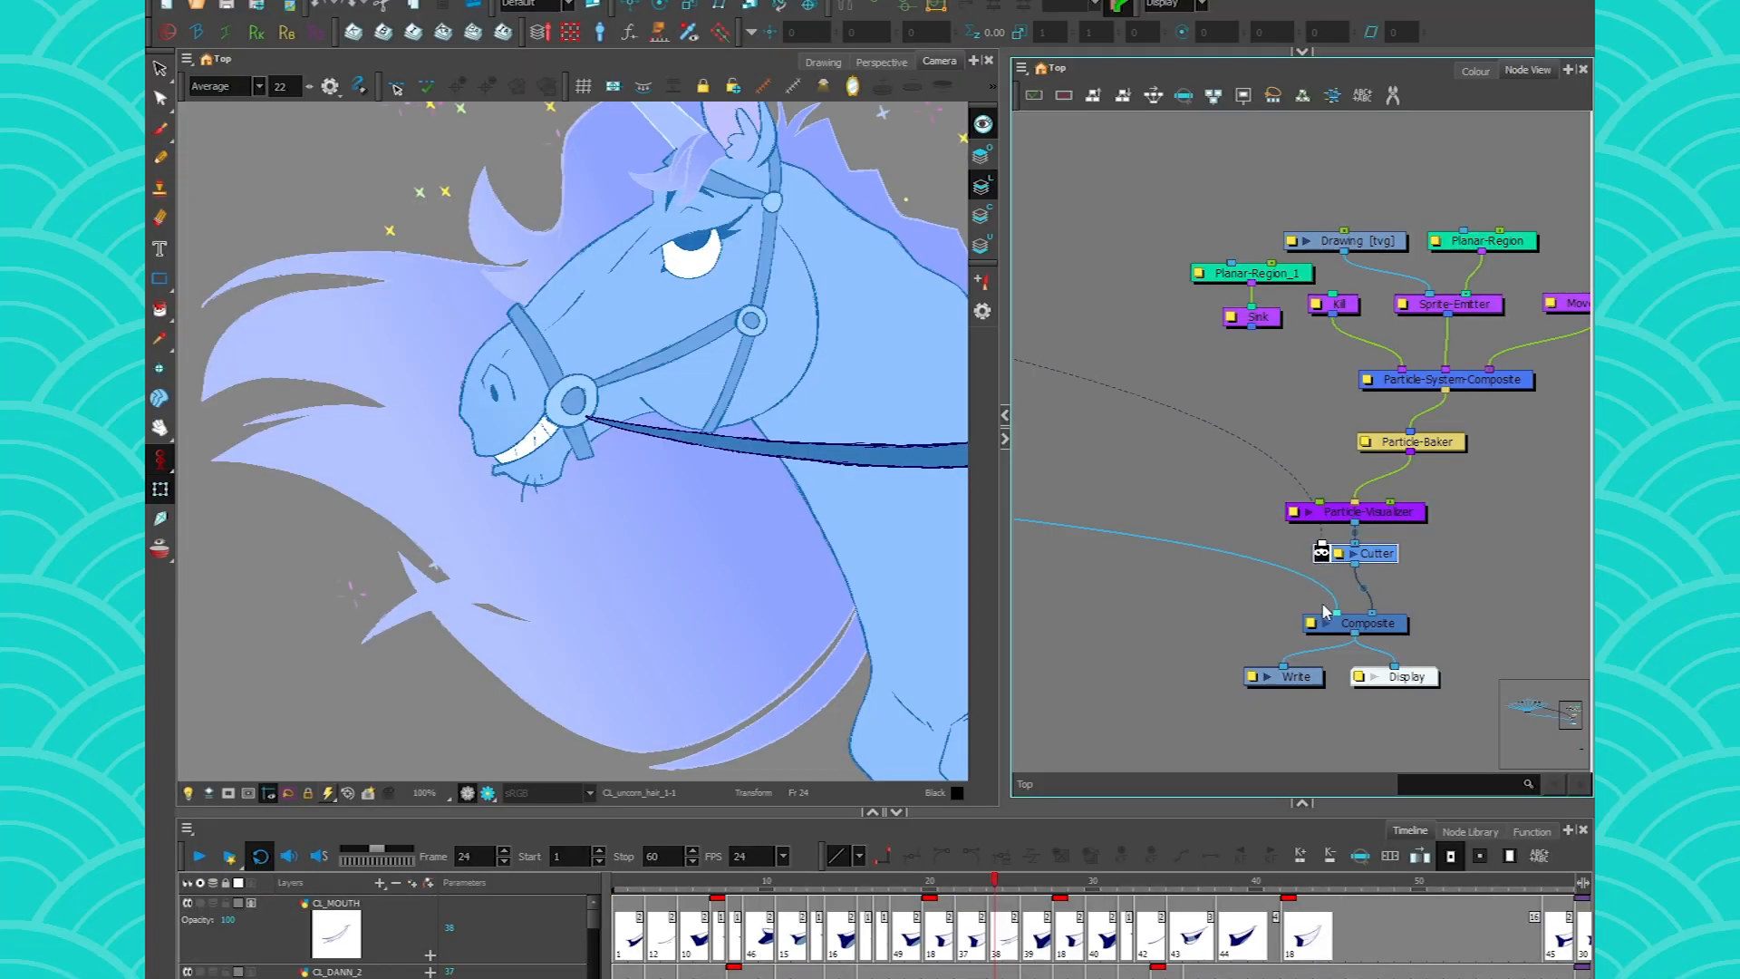
- Order Composite_2 behind the Cutter in the final Composite and invert the Cutter's matte
drag(1336, 614, 1382, 615)
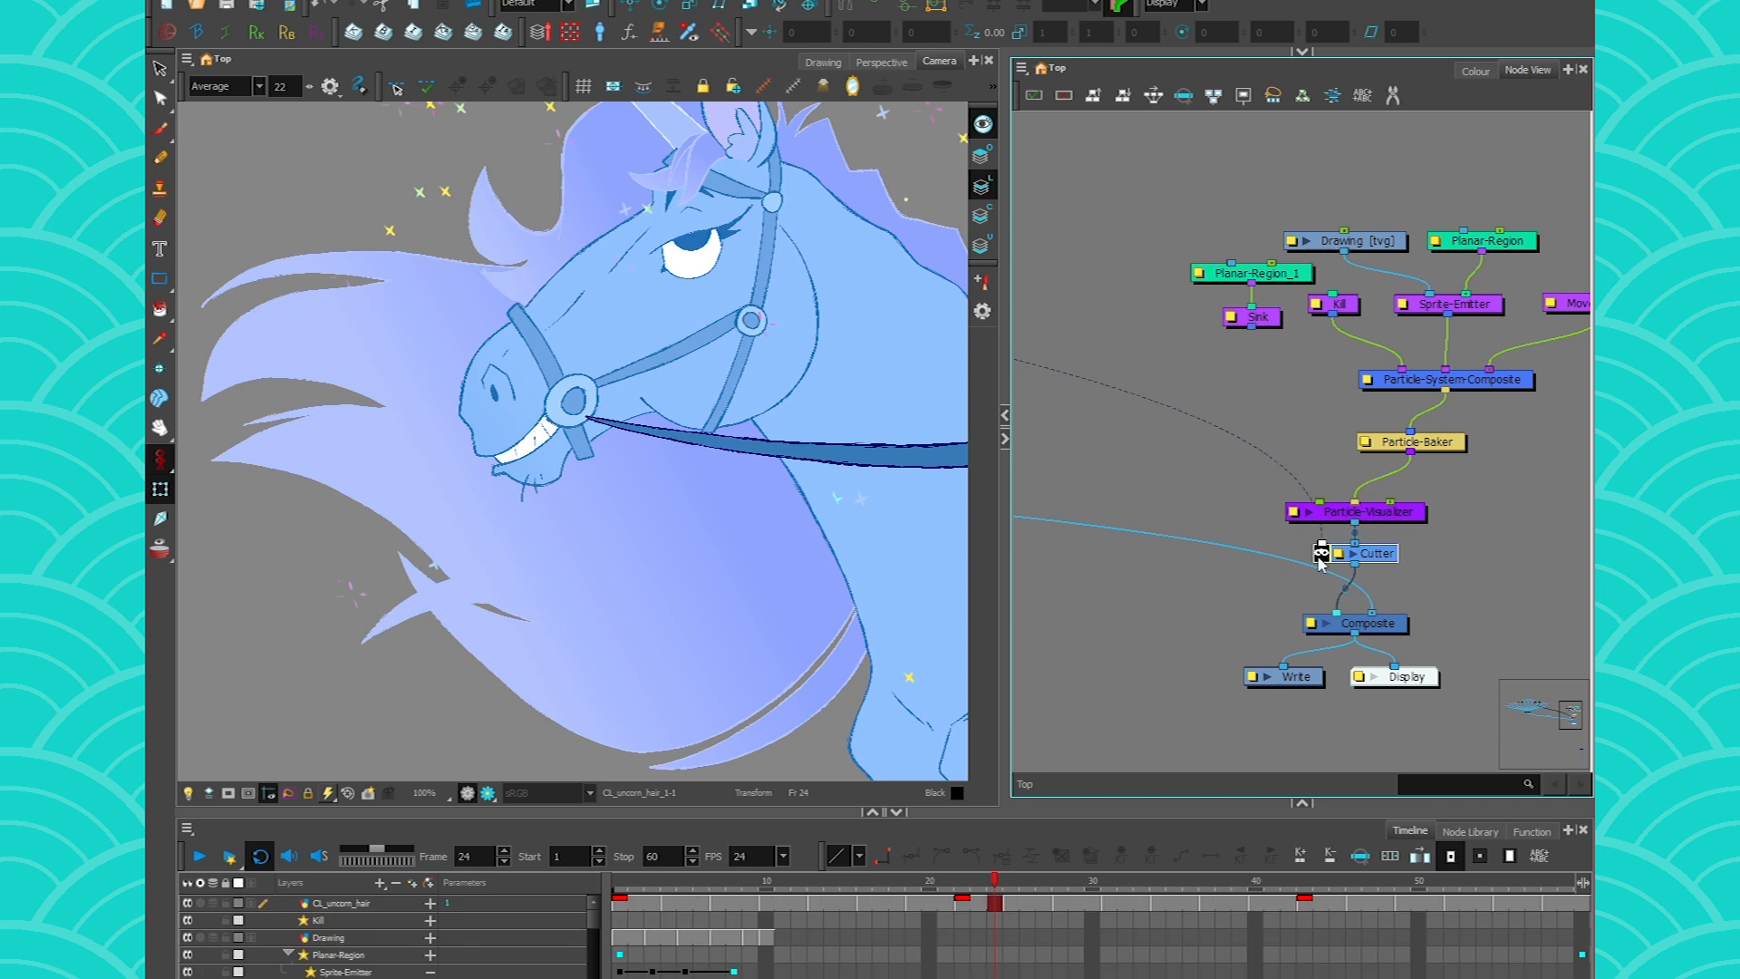
click(648, 555)
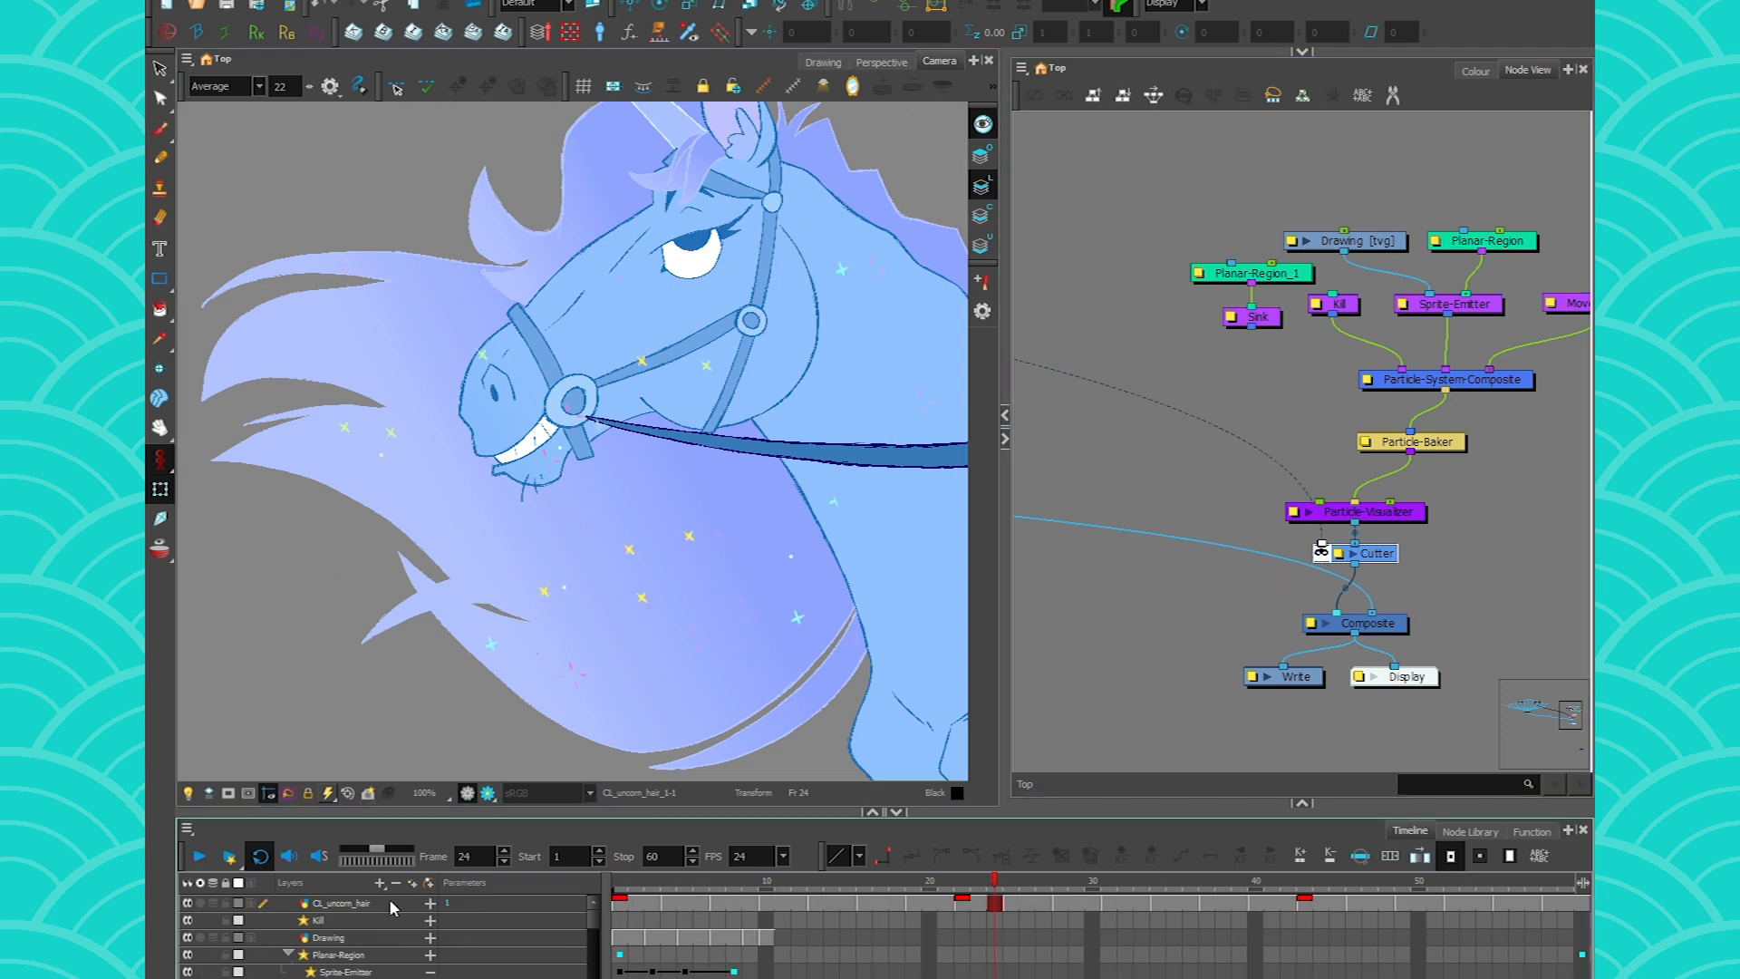
- Play the animation to check how the sparkles sit over the unicorn's hair and face
click(199, 856)
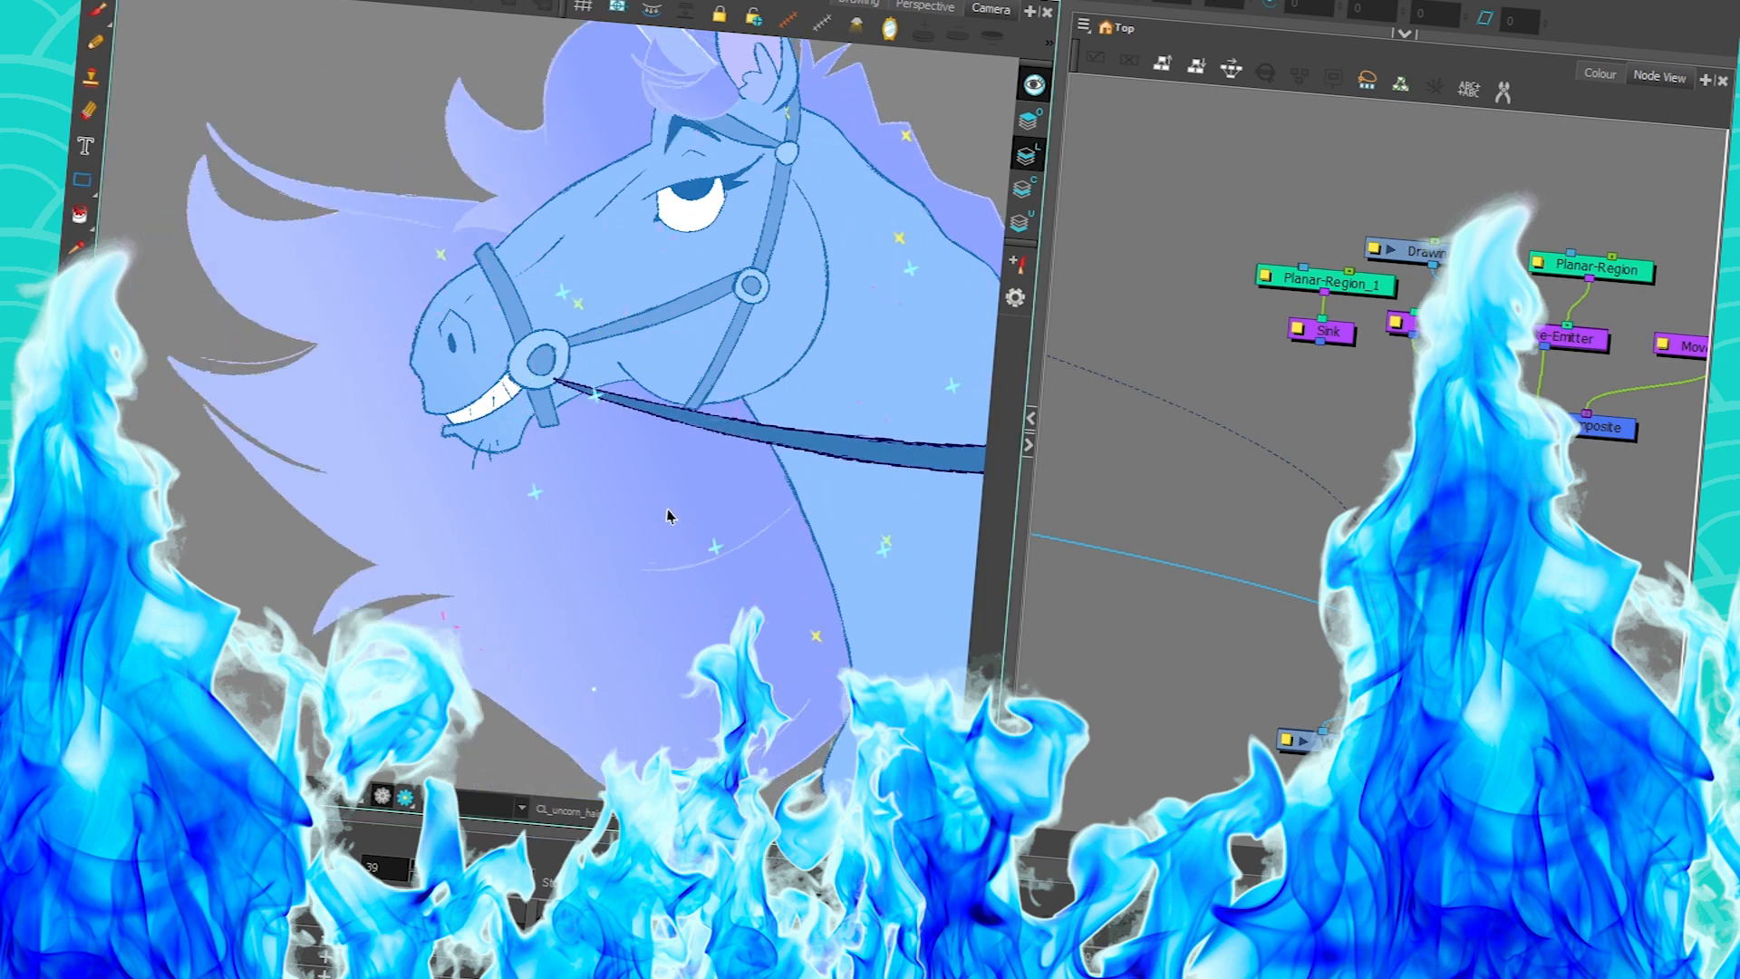
click(1180, 559)
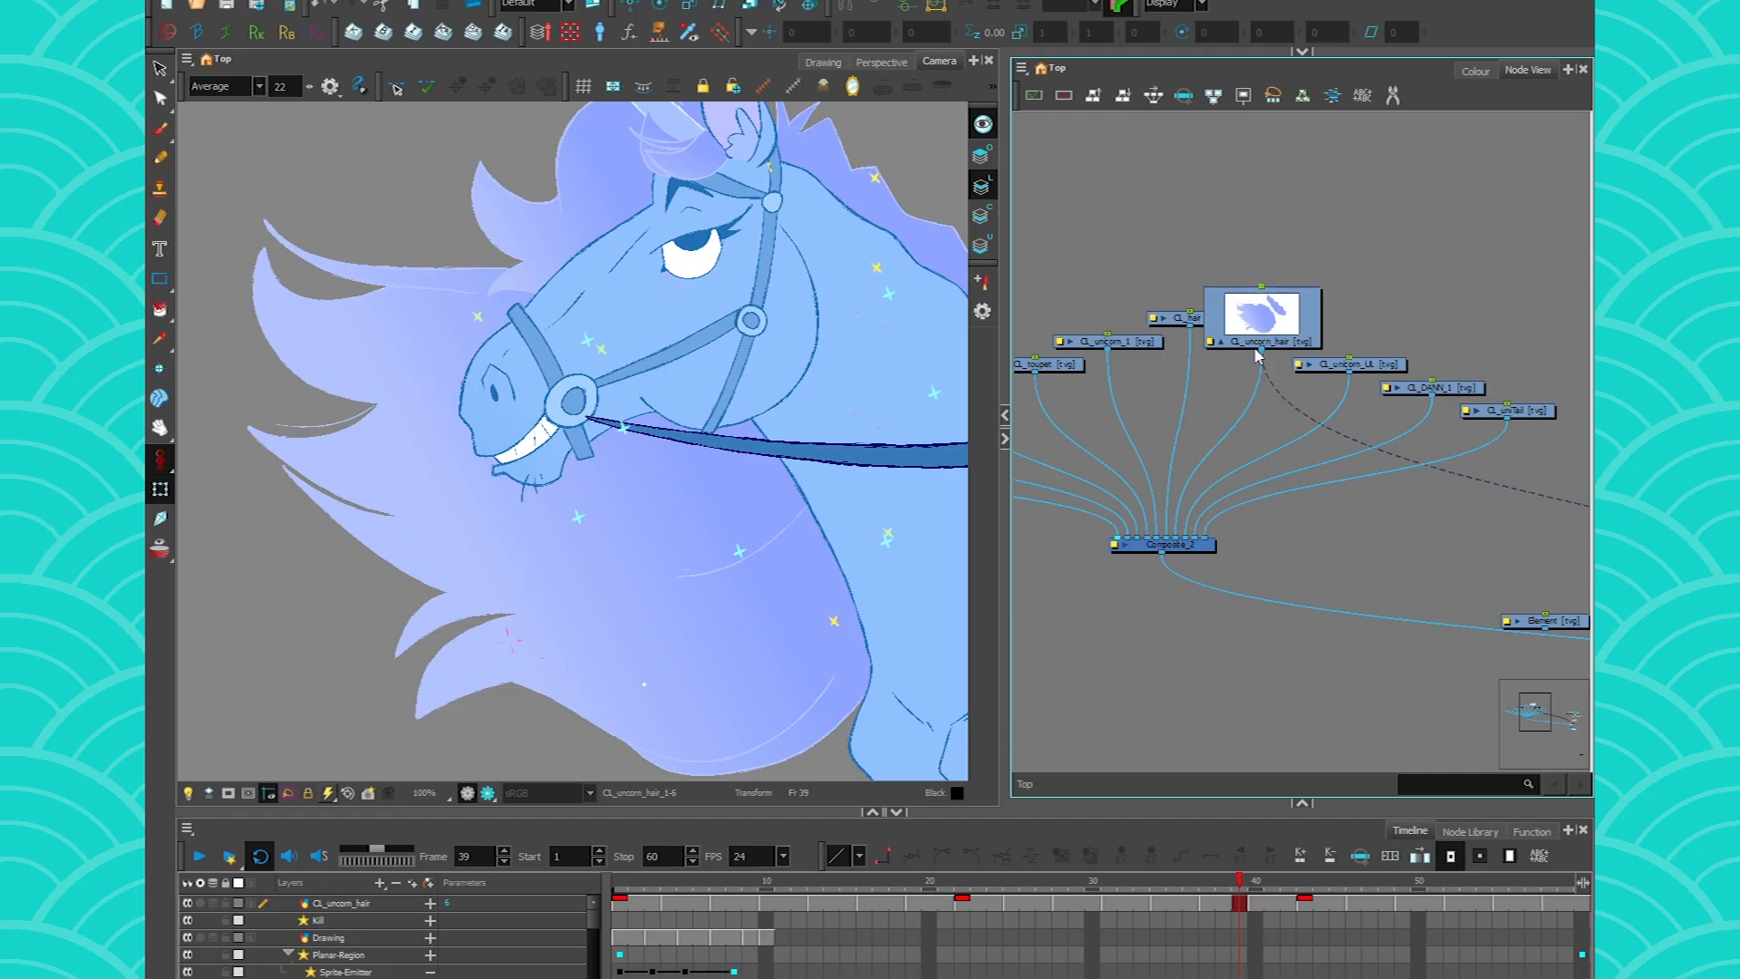
- Connect CL_uncorn_hair to the front of Composite_2 to reveal the whole hair drawing, and remove that connection again
drag(1257, 356, 1113, 542)
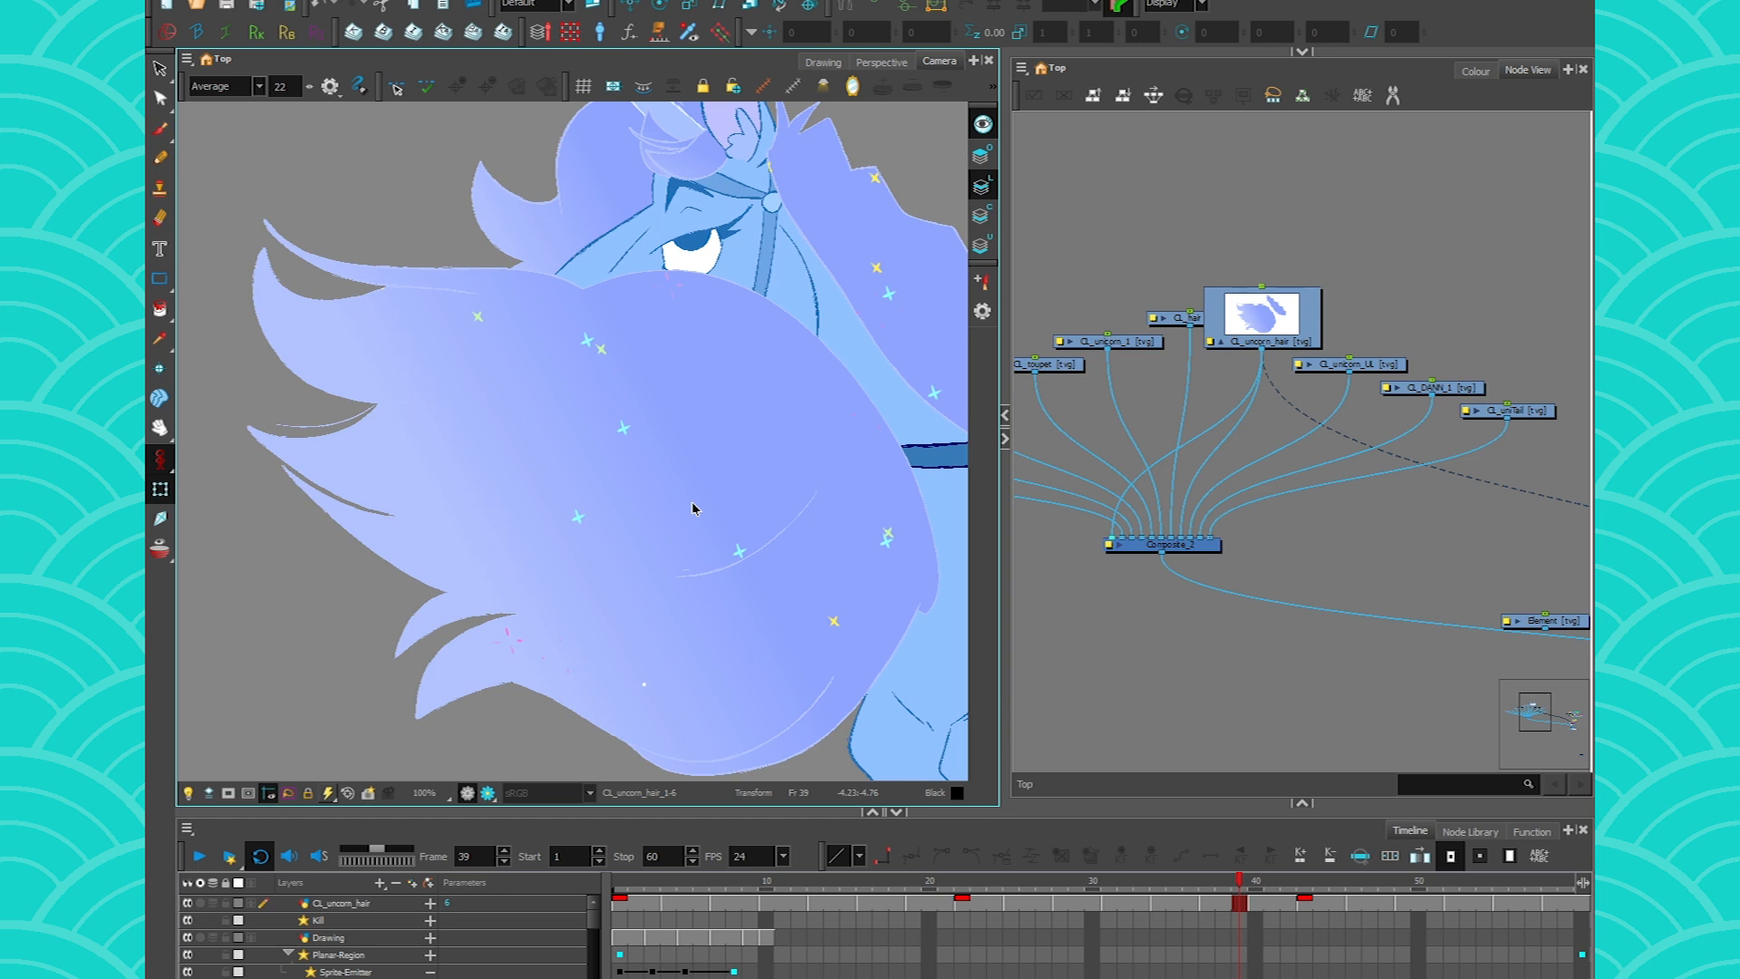
click(1217, 432)
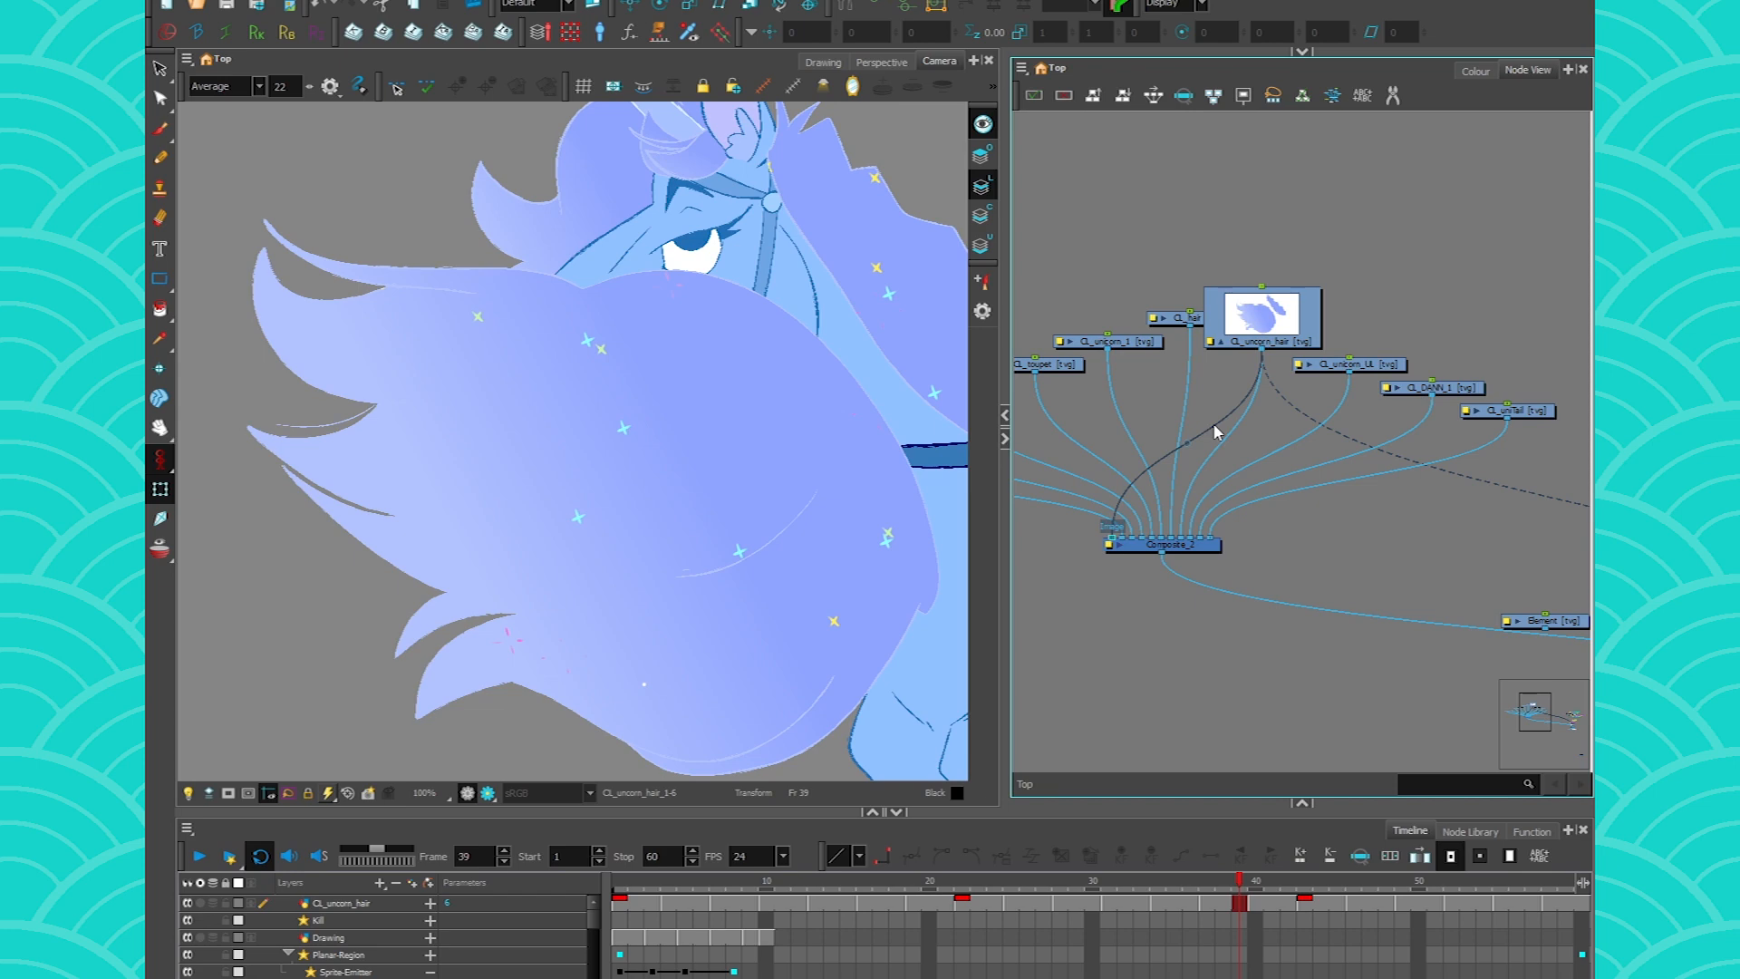
drag(1218, 433, 1220, 434)
- Add a second Cutter on the connection between CL_uncorn_hair and the first Cutter's matte input
drag(1577, 533, 1333, 497)
drag(1495, 492, 1260, 448)
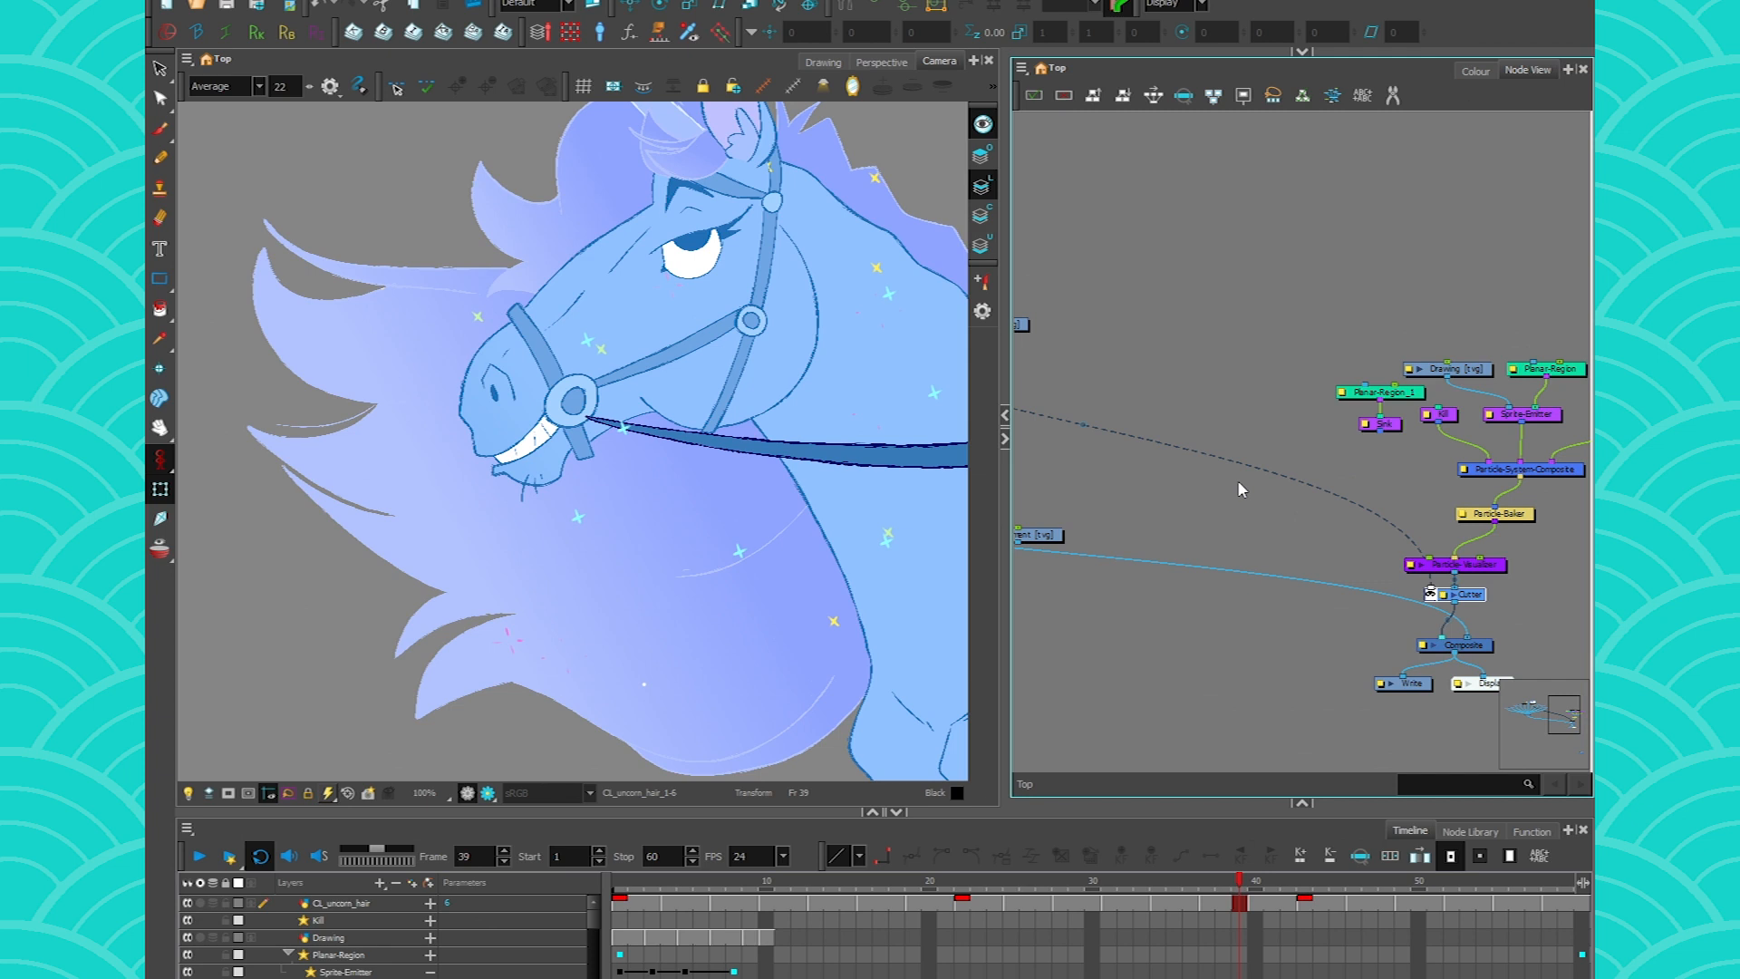
key(Tab)
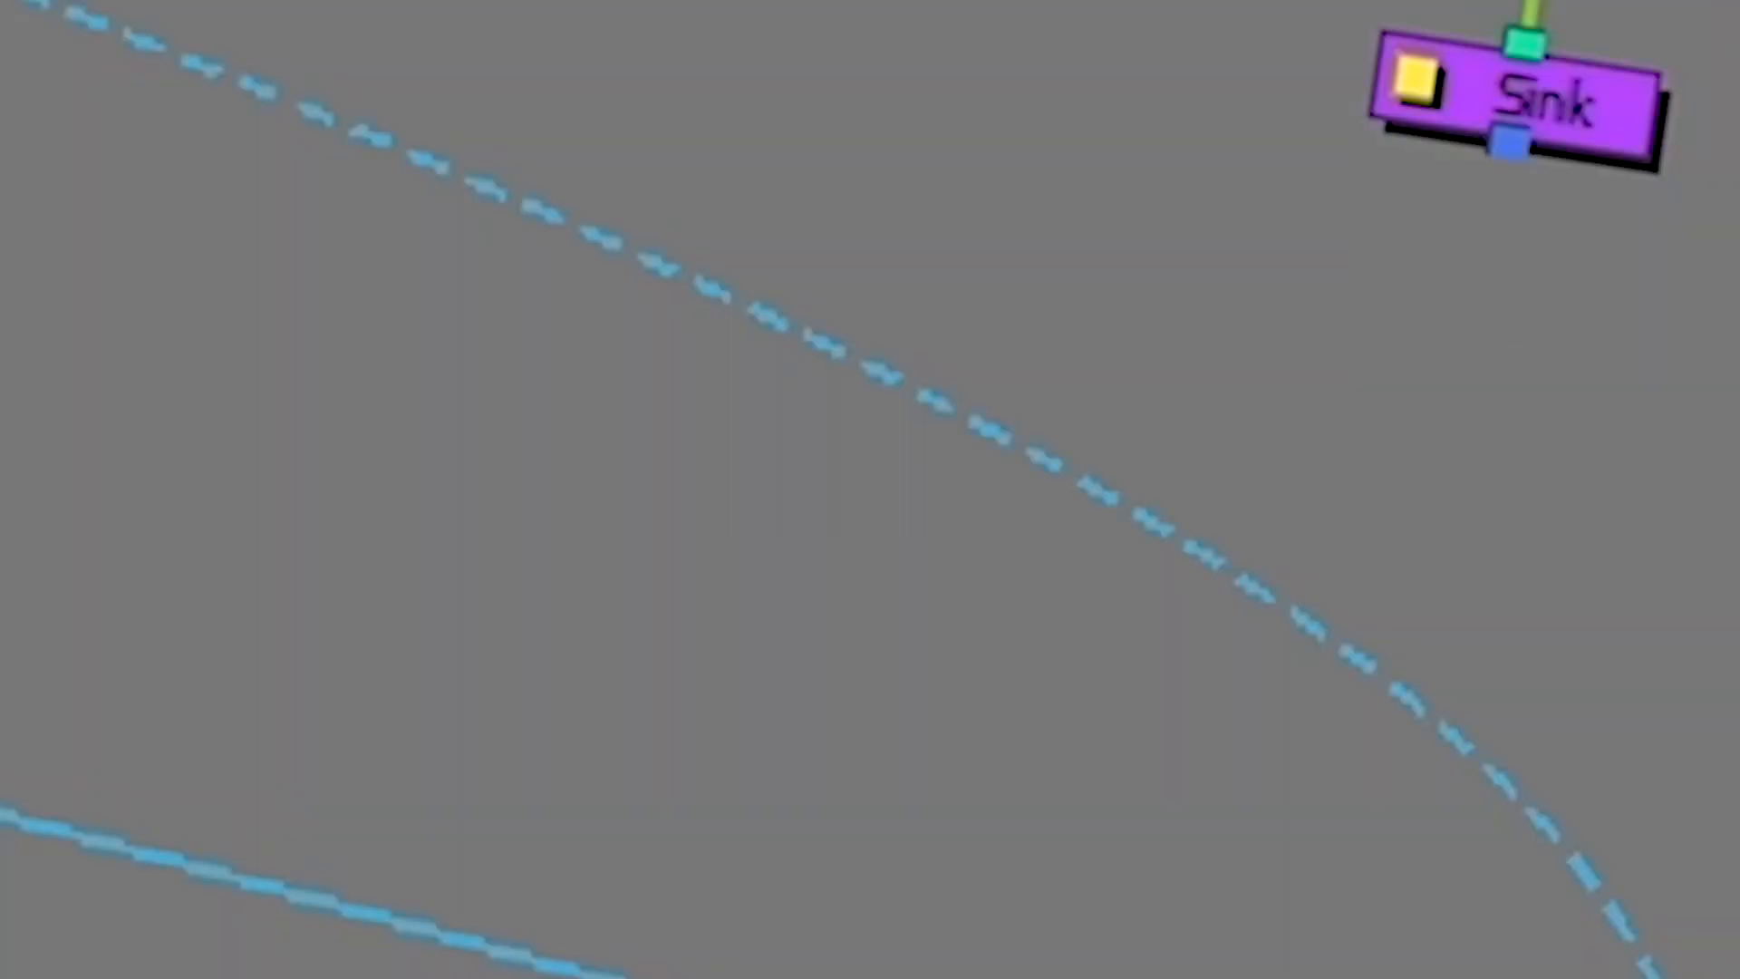
drag(813, 752, 1248, 582)
click(804, 593)
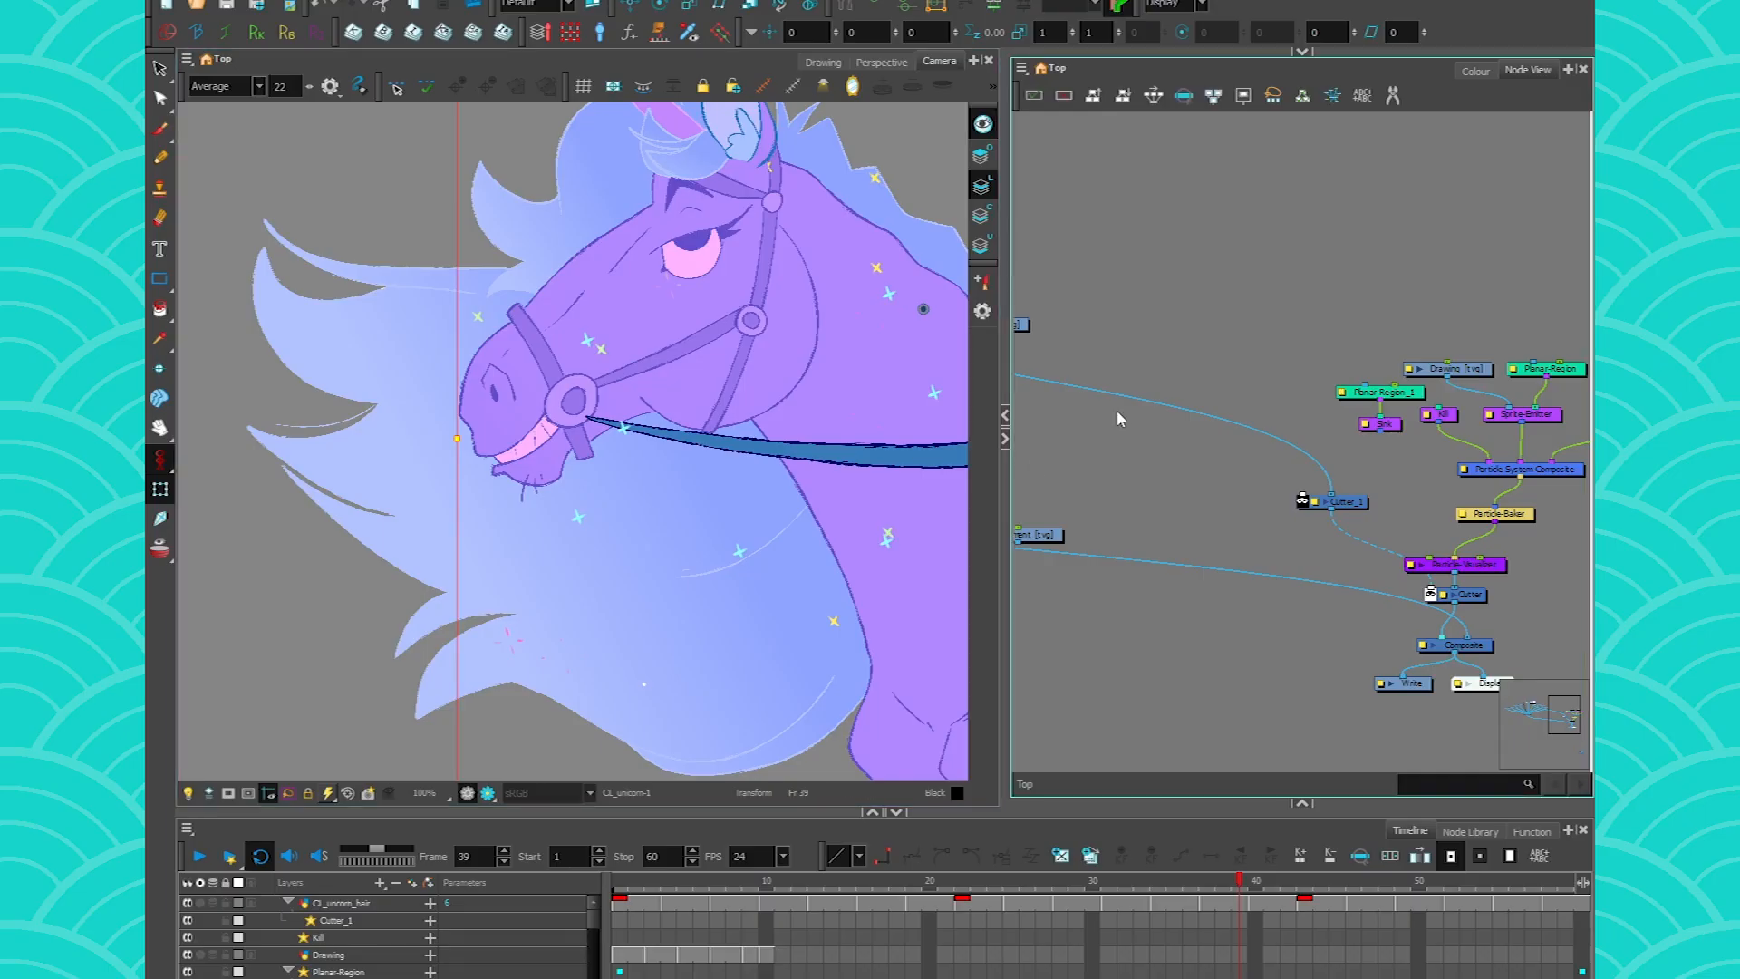
- Connect CL_unicorn_1 to the matte input of Cutter_1 and play the animation to check the sparkles
key(o)
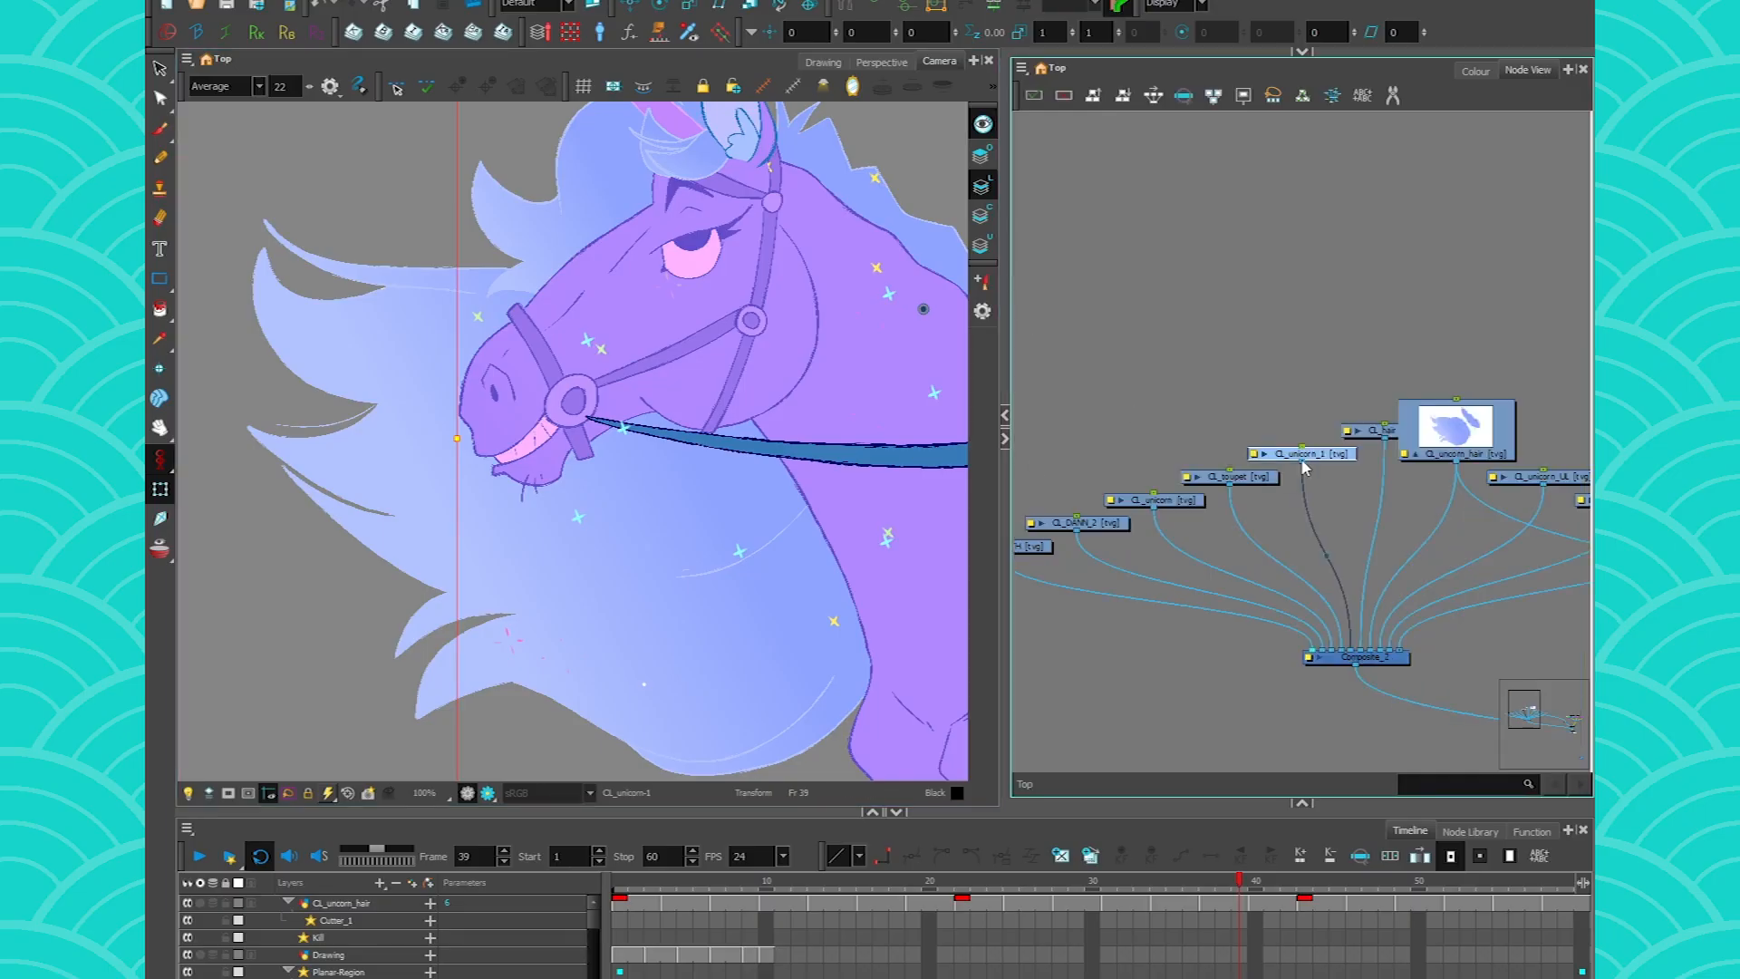
mouse_move(1303, 464)
mouse_down()
mouse_move(1254, 432)
mouse_move(1497, 511)
mouse_move(1278, 477)
mouse_up()
click(1181, 306)
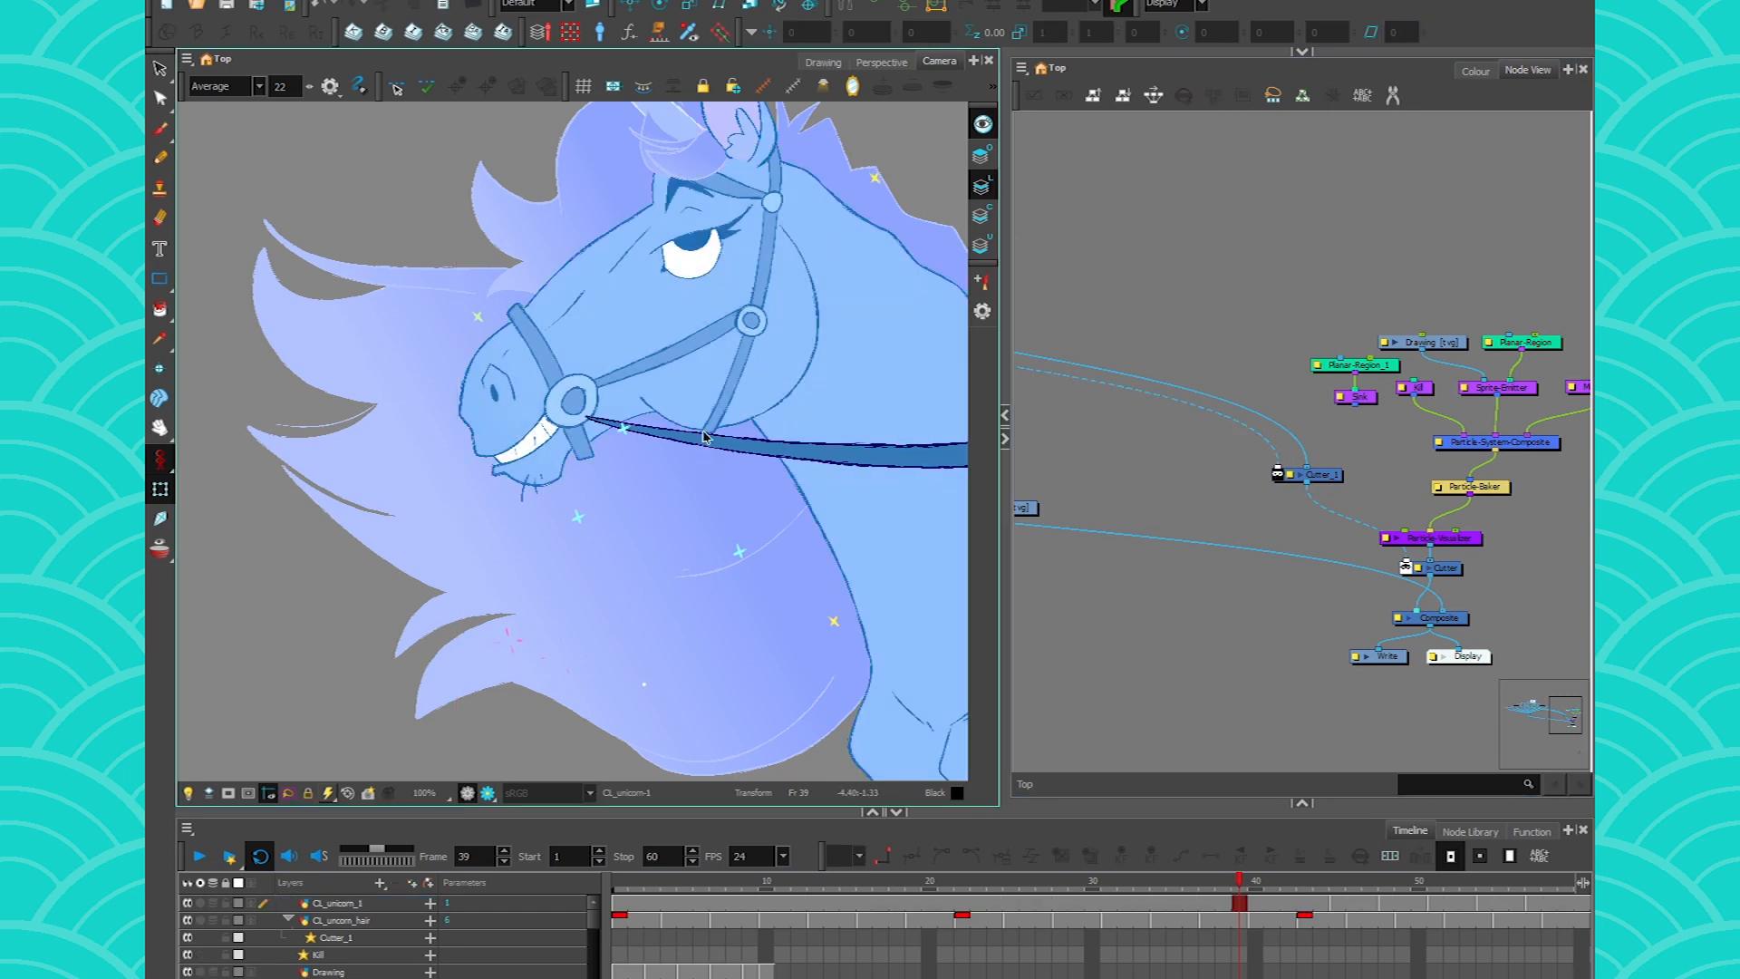
click(199, 858)
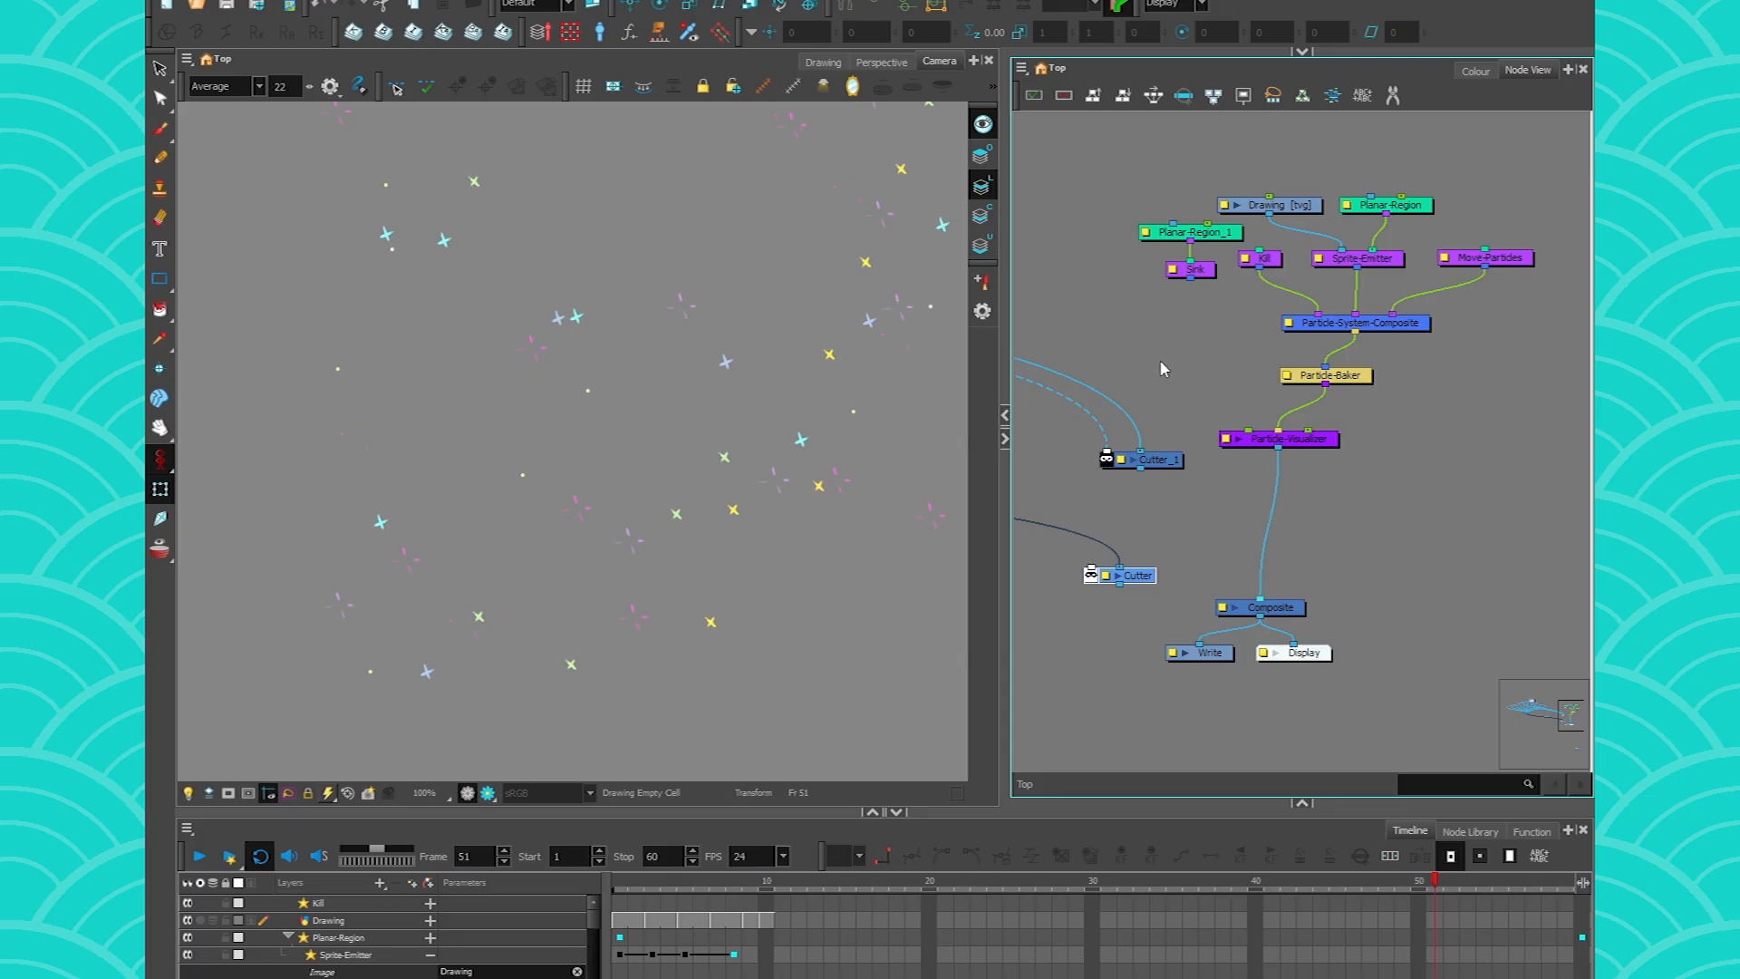
- Try the Sink by connecting it to the Particle-System-Composite and toggling its Invert option, and disconnect it again
scroll(816, 380, down, 2)
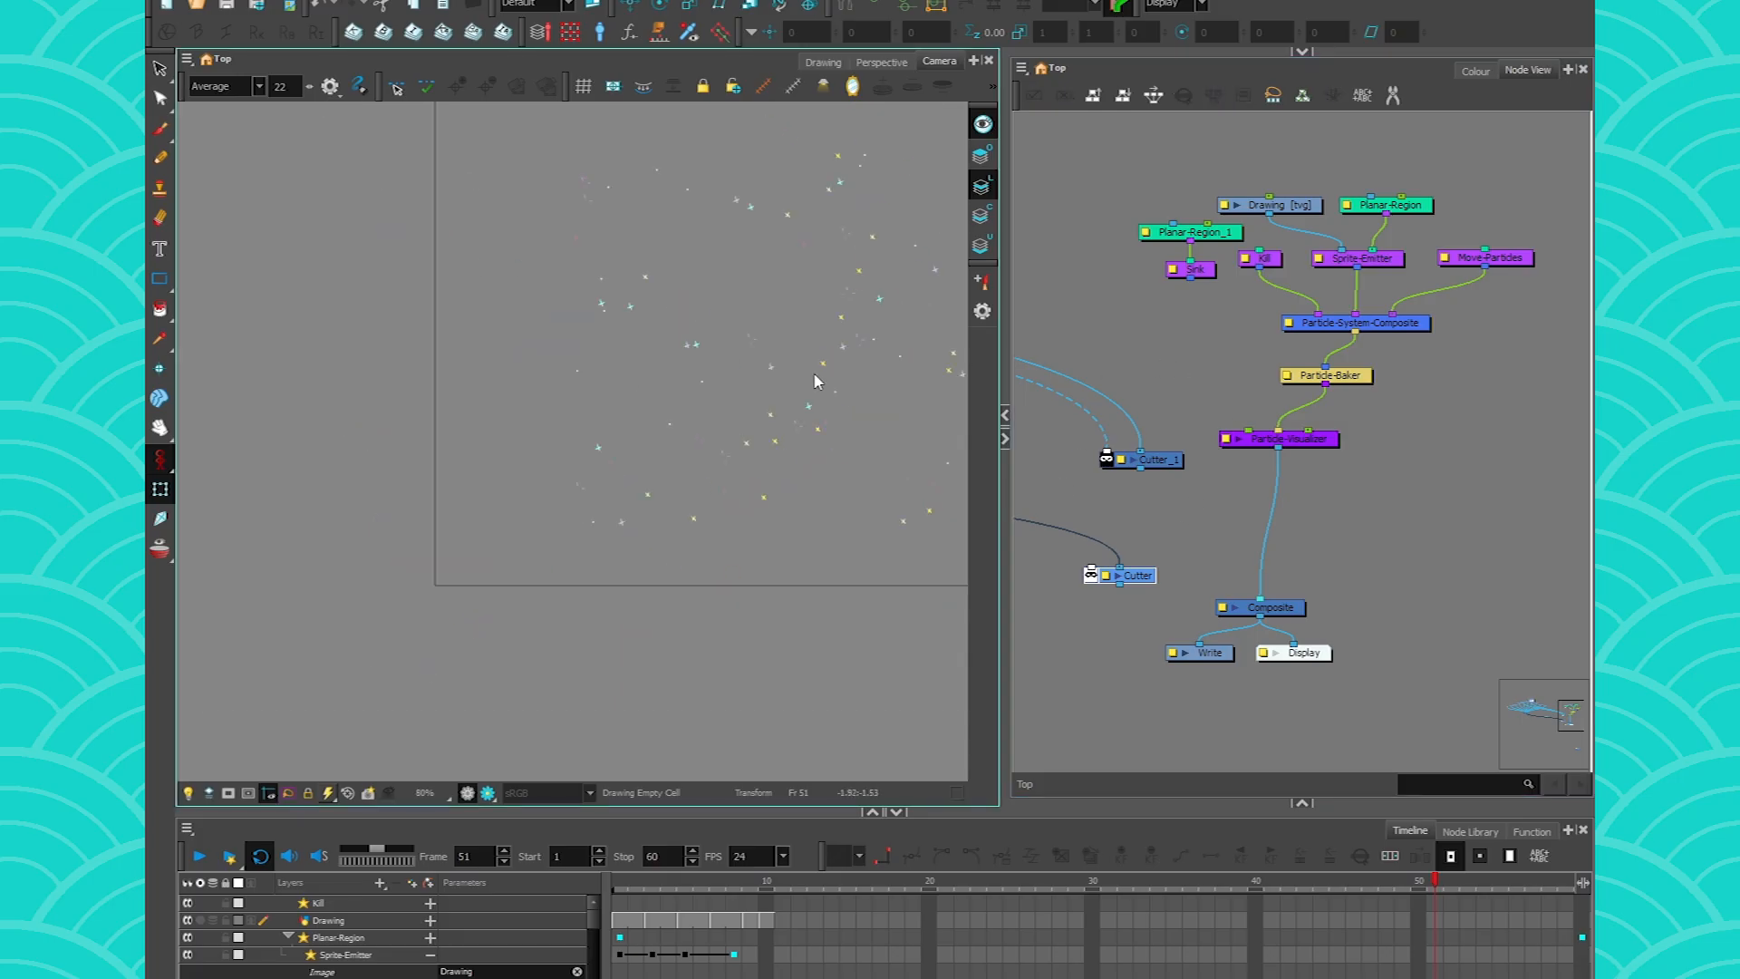
drag(668, 412, 584, 465)
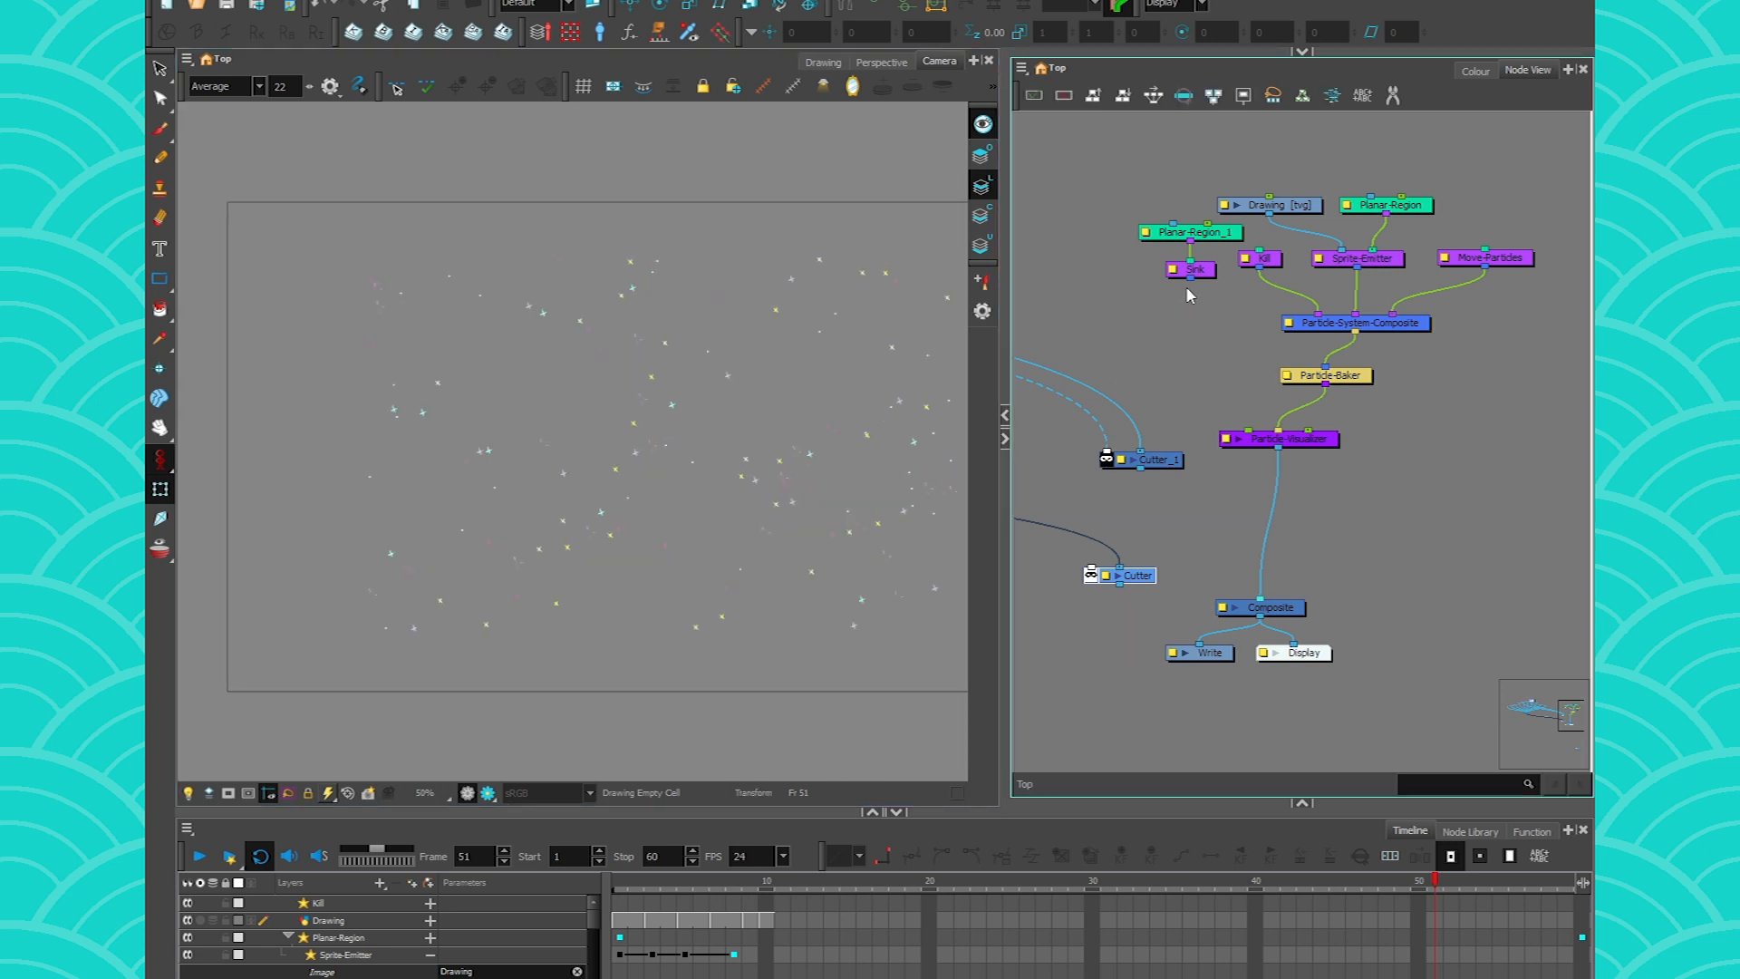
drag(1190, 277, 1311, 315)
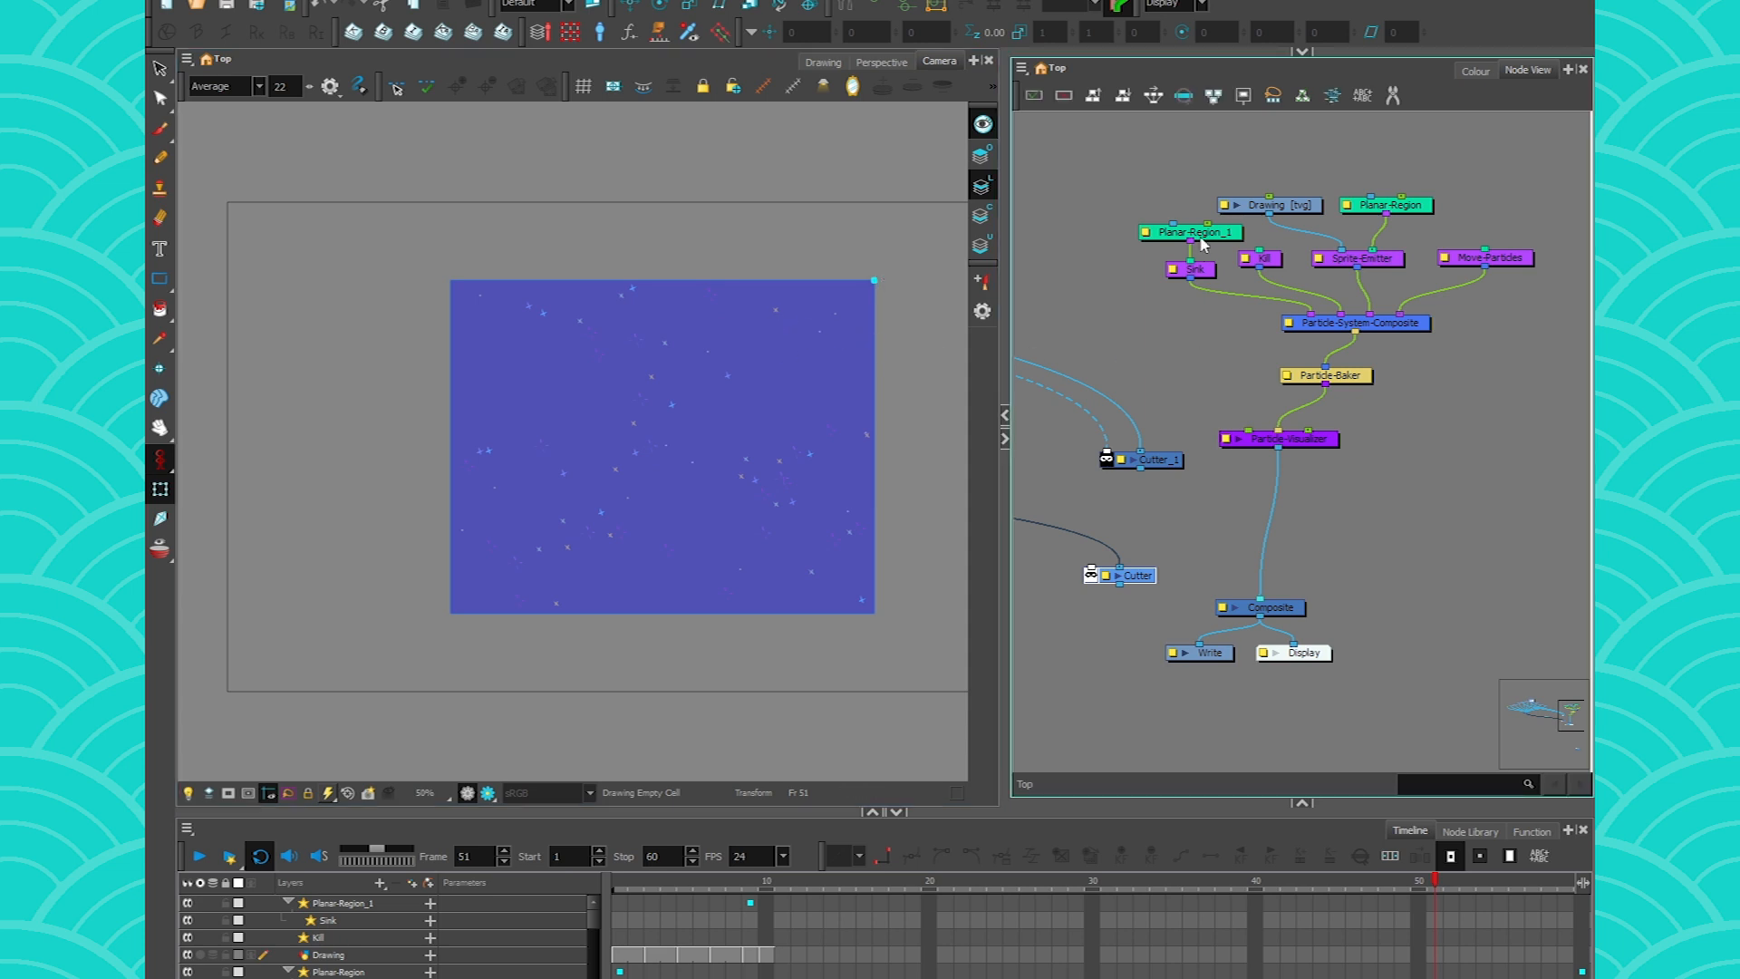
double_click(1175, 271)
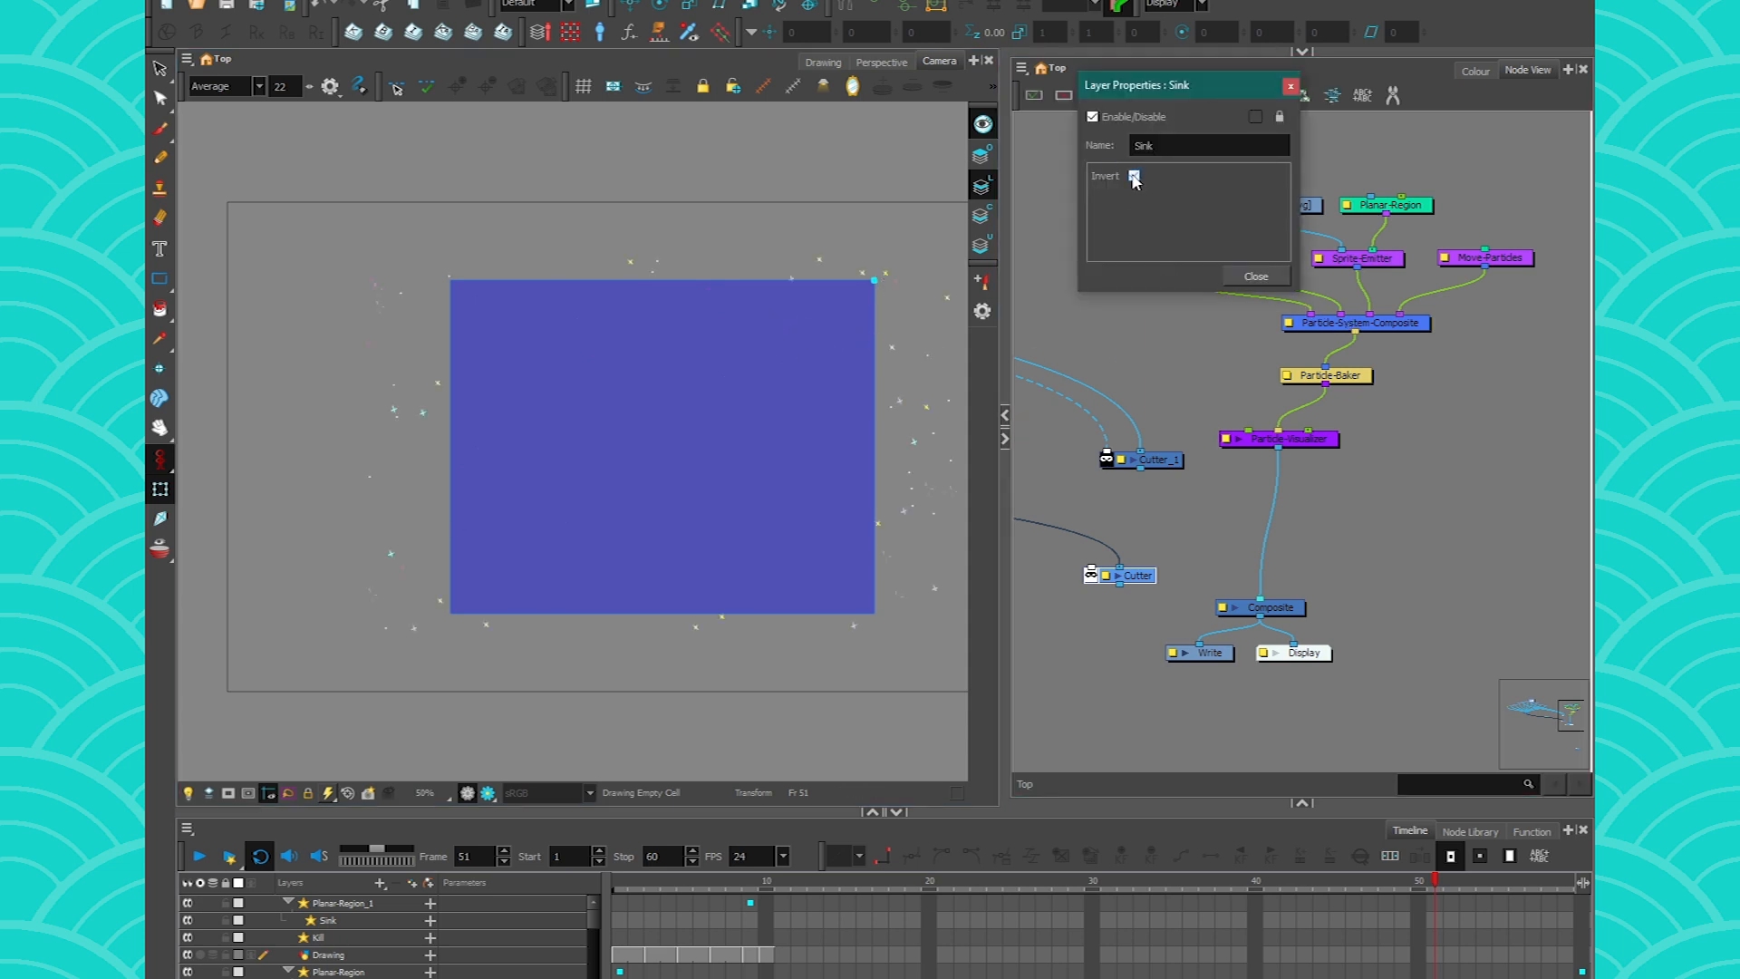
key(Escape)
drag(1310, 315, 1215, 380)
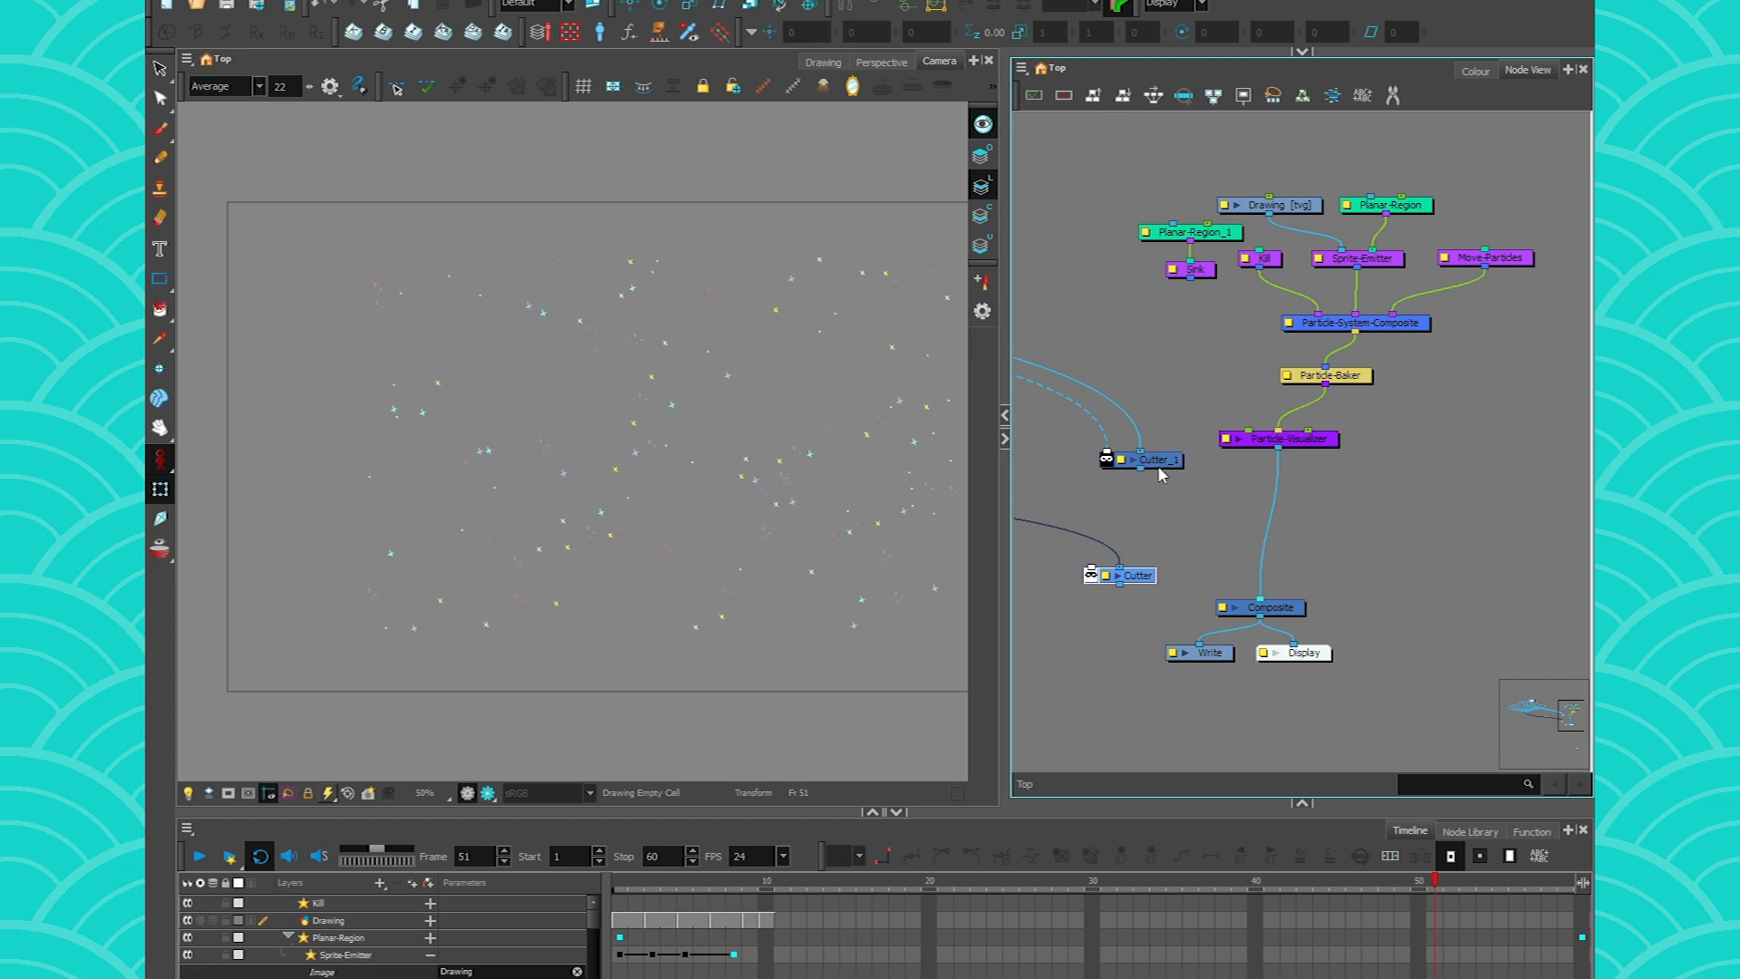
- Insert Cutter_1 between the Particle-Visualizer and the final Composite, with CL_uncorn_hair feeding its matte input
drag(1107, 458, 1091, 573)
drag(1143, 455, 1246, 600)
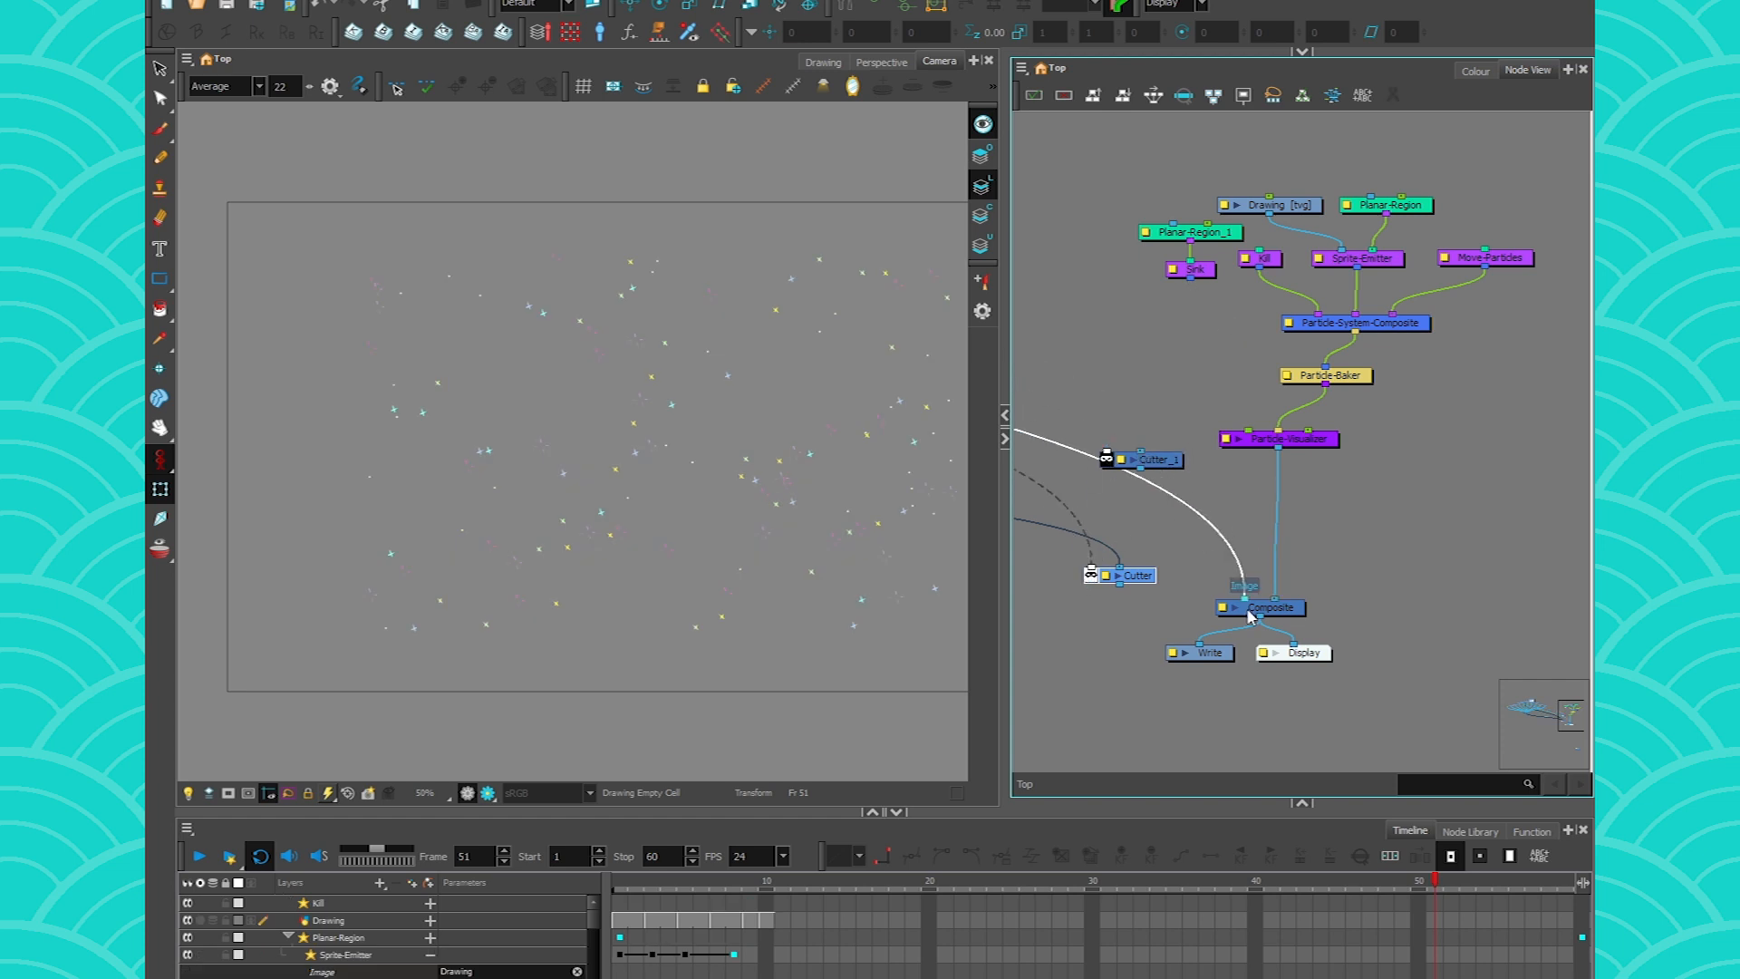
drag(1165, 462, 1308, 499)
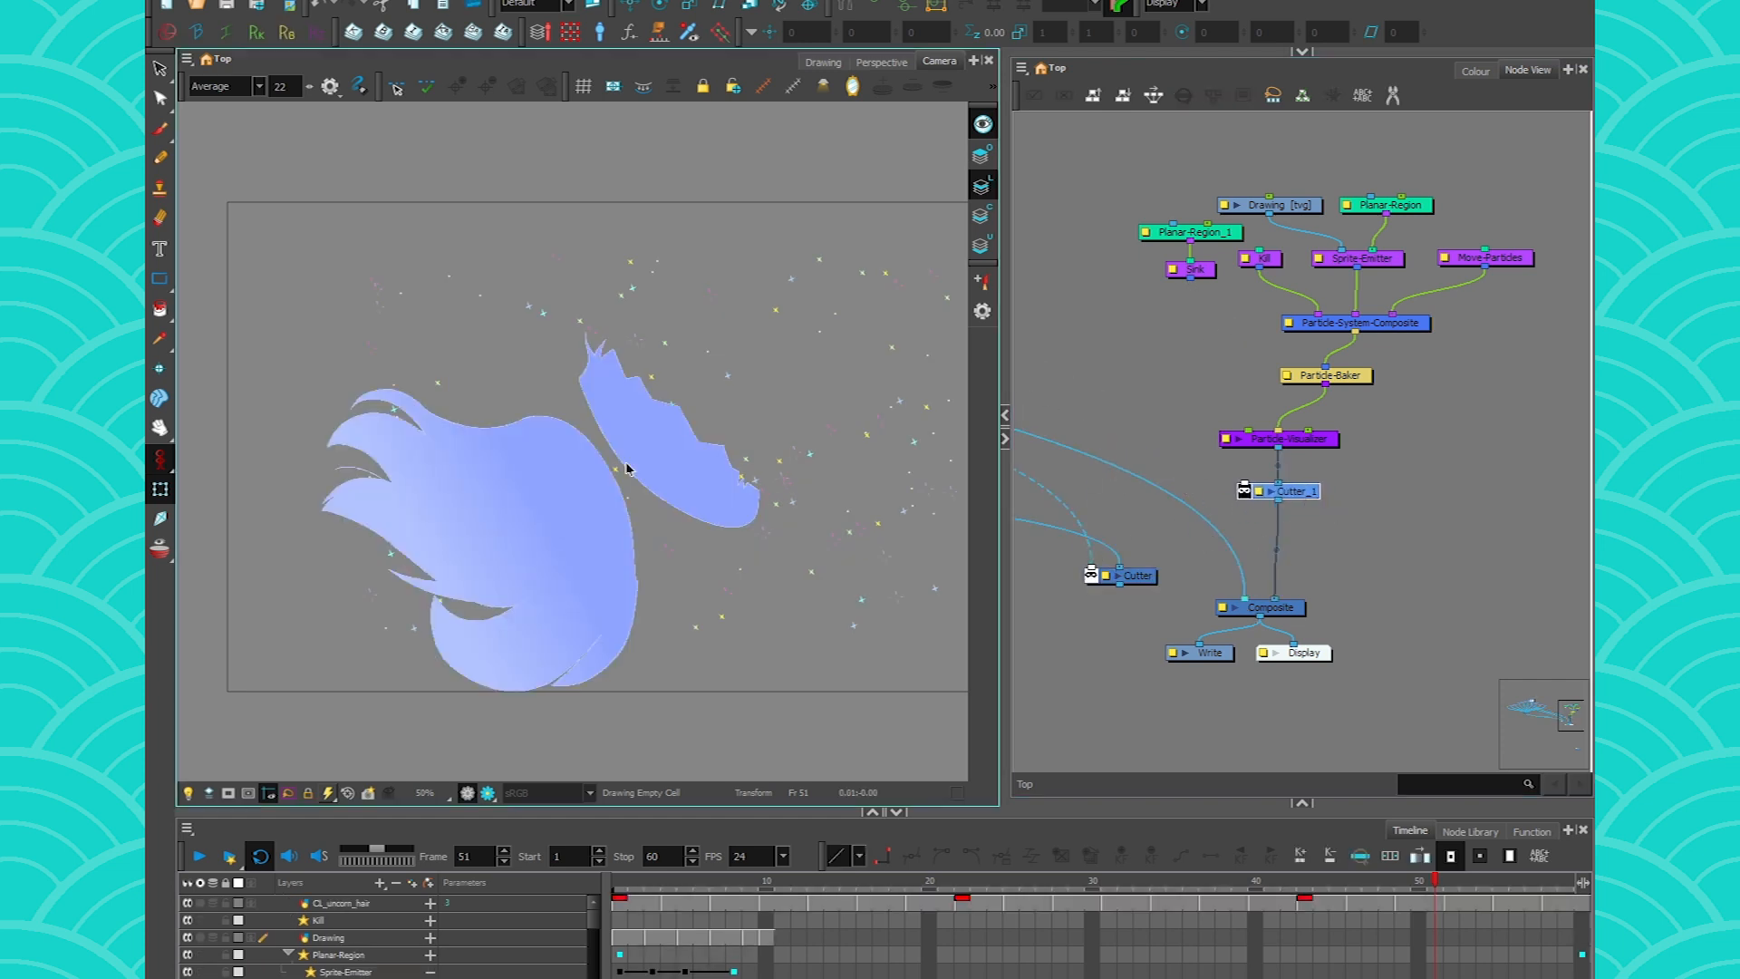
drag(1239, 597, 1243, 489)
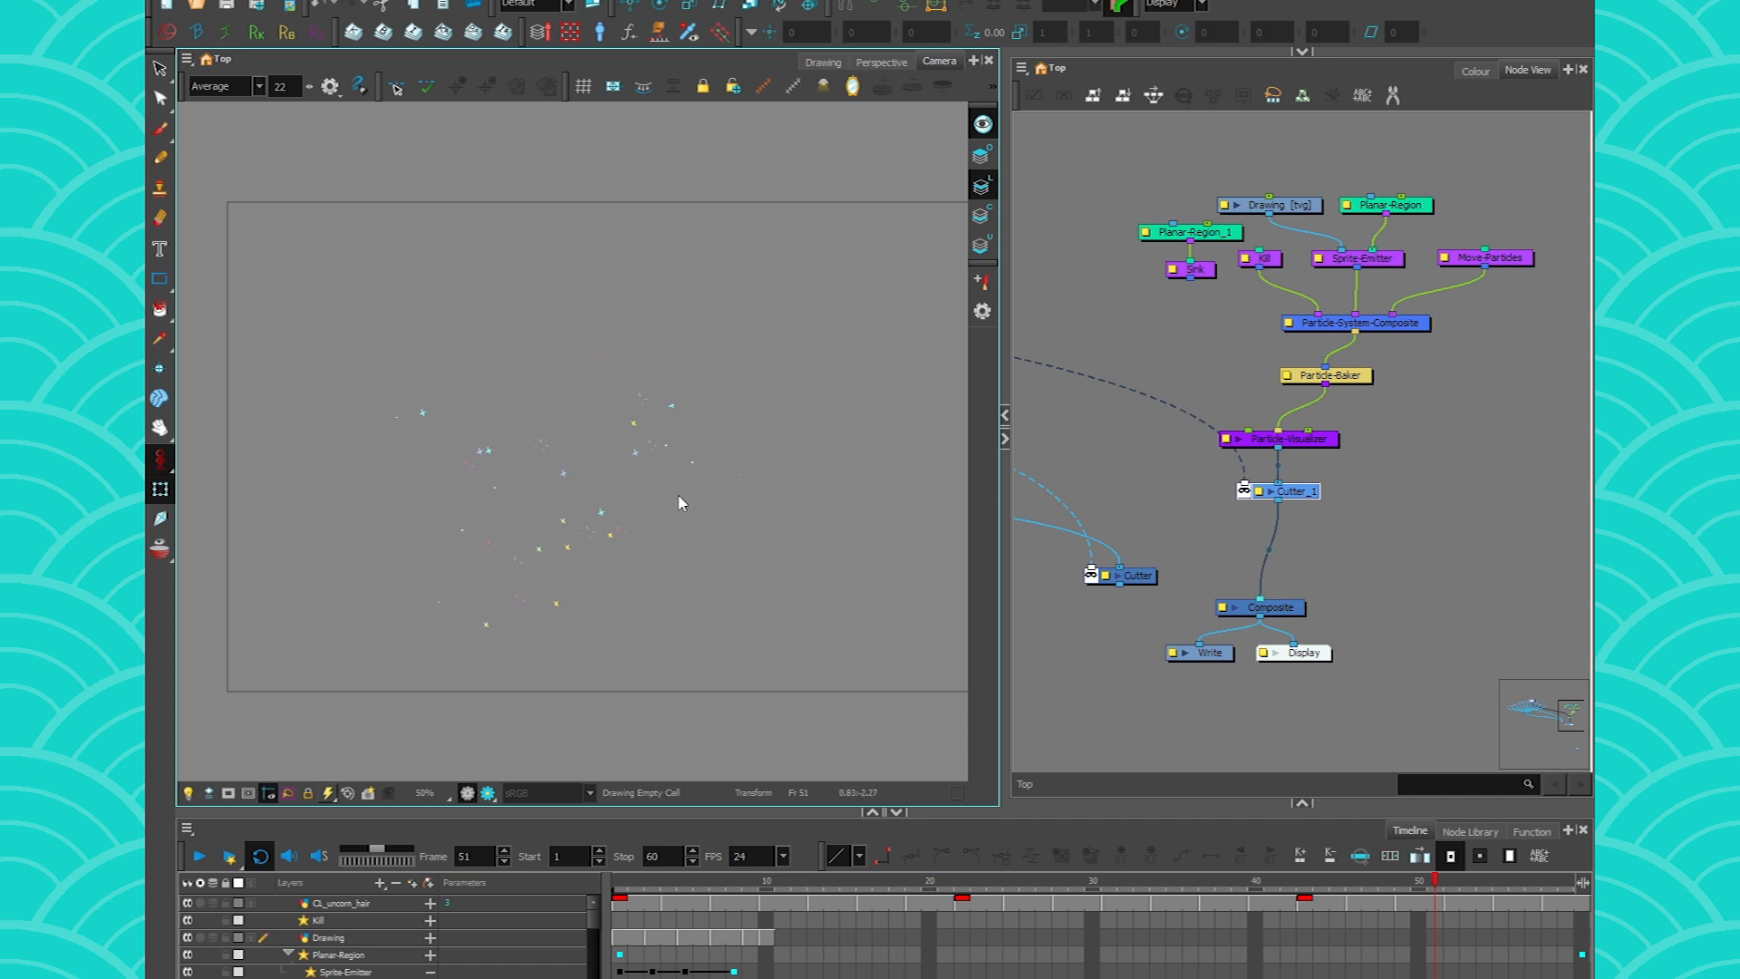
- Connect CL_uncorn_hair to the final Composite behind Cutter_1 to preview the particles over the hair drawing
mouse_move(1164, 525)
mouse_down()
mouse_move(1379, 600)
mouse_move(1577, 626)
mouse_up()
scroll(1577, 626, down, 3)
drag(1194, 442, 1350, 563)
scroll(1361, 535, up, 3)
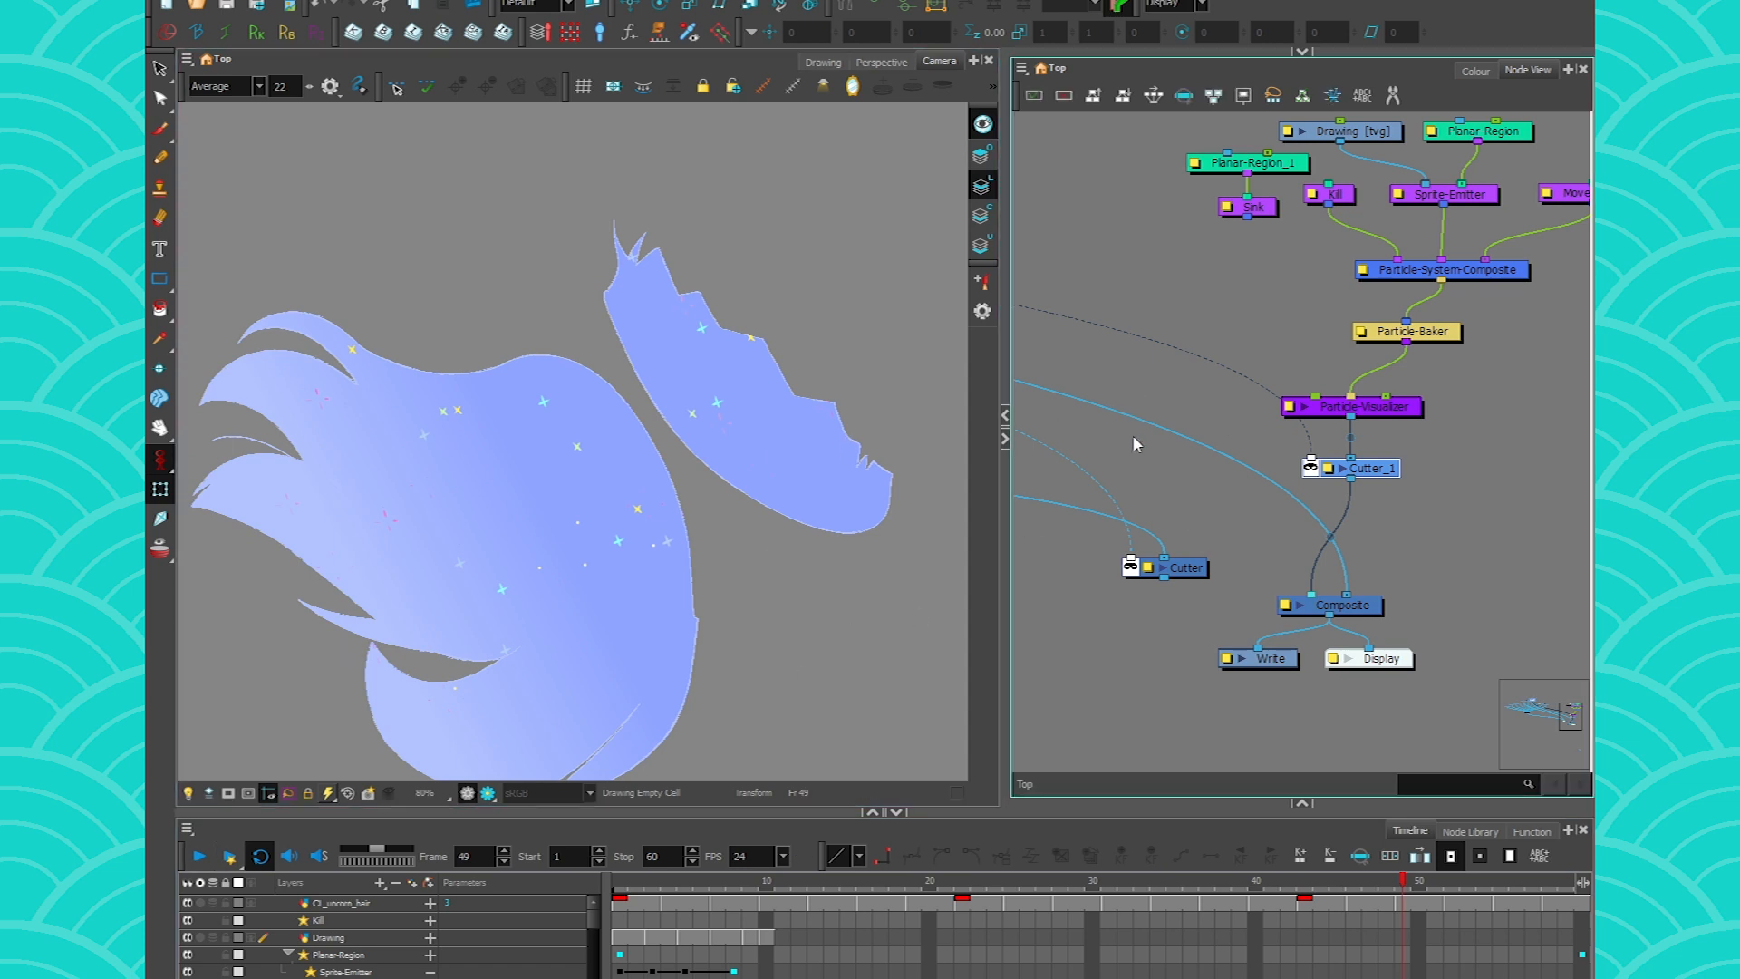
- Insert the spare Cutter between CL_uncorn_hair and Cutter_1's matte input, and move the CL_unicorn_1 connection from the final Composite to that Cutter's matte
scroll(1222, 434, down, 4)
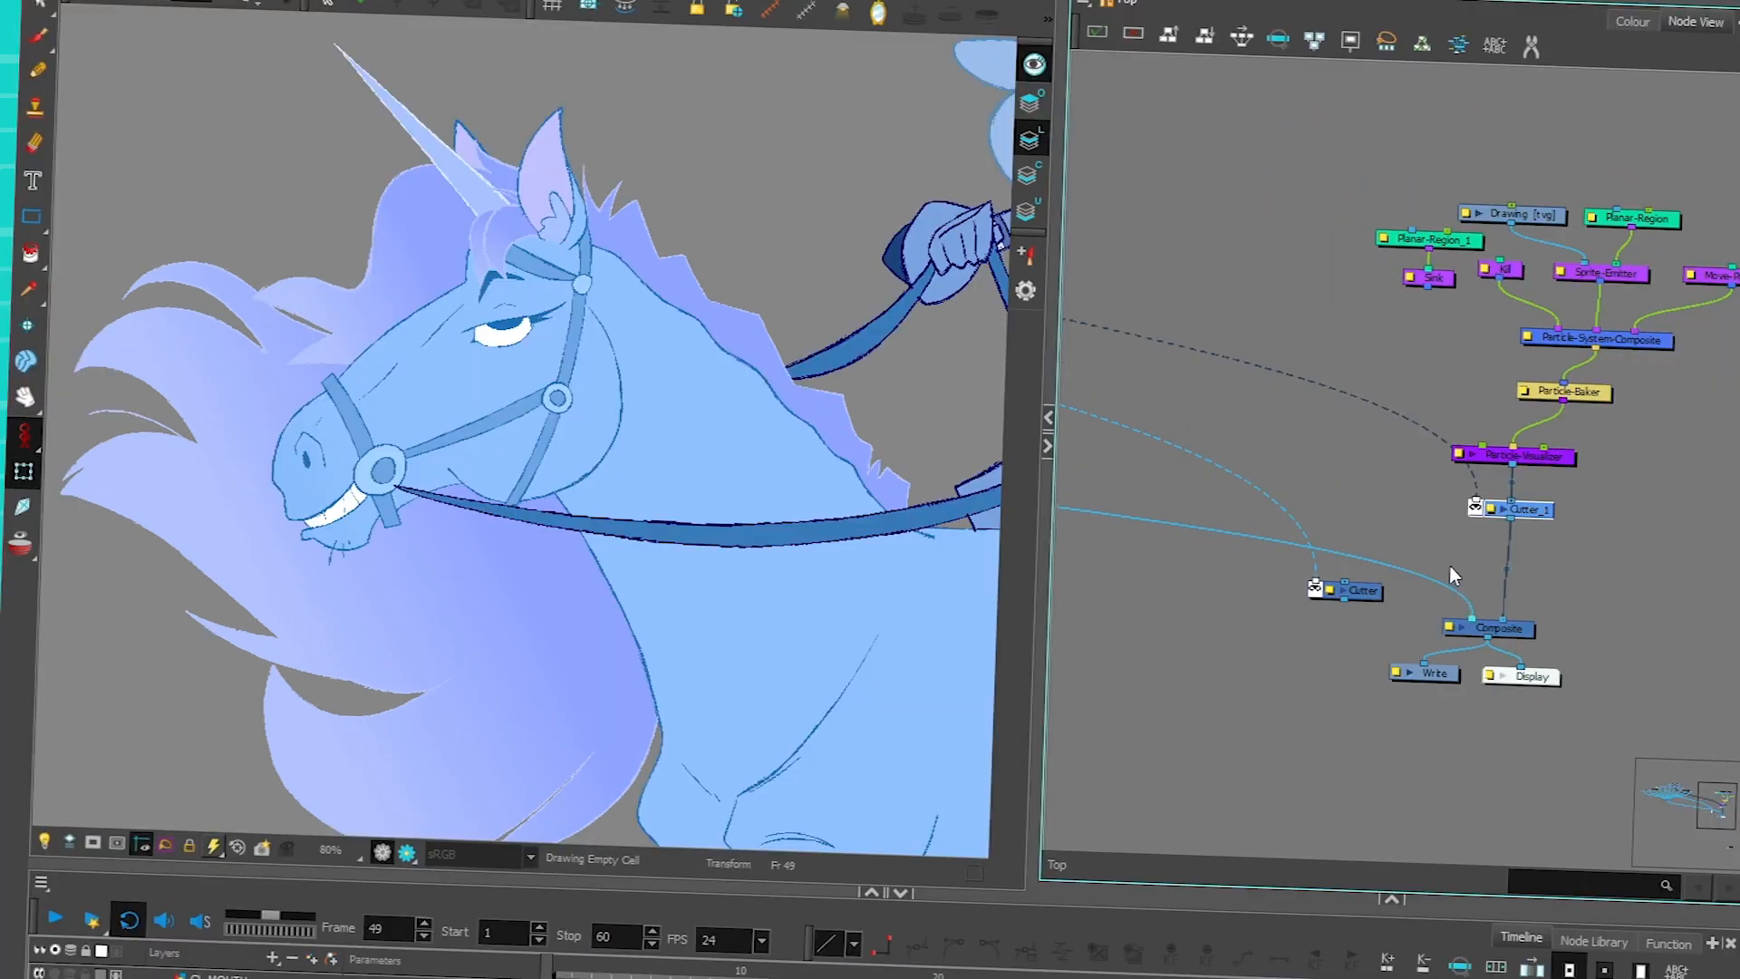
click(512, 644)
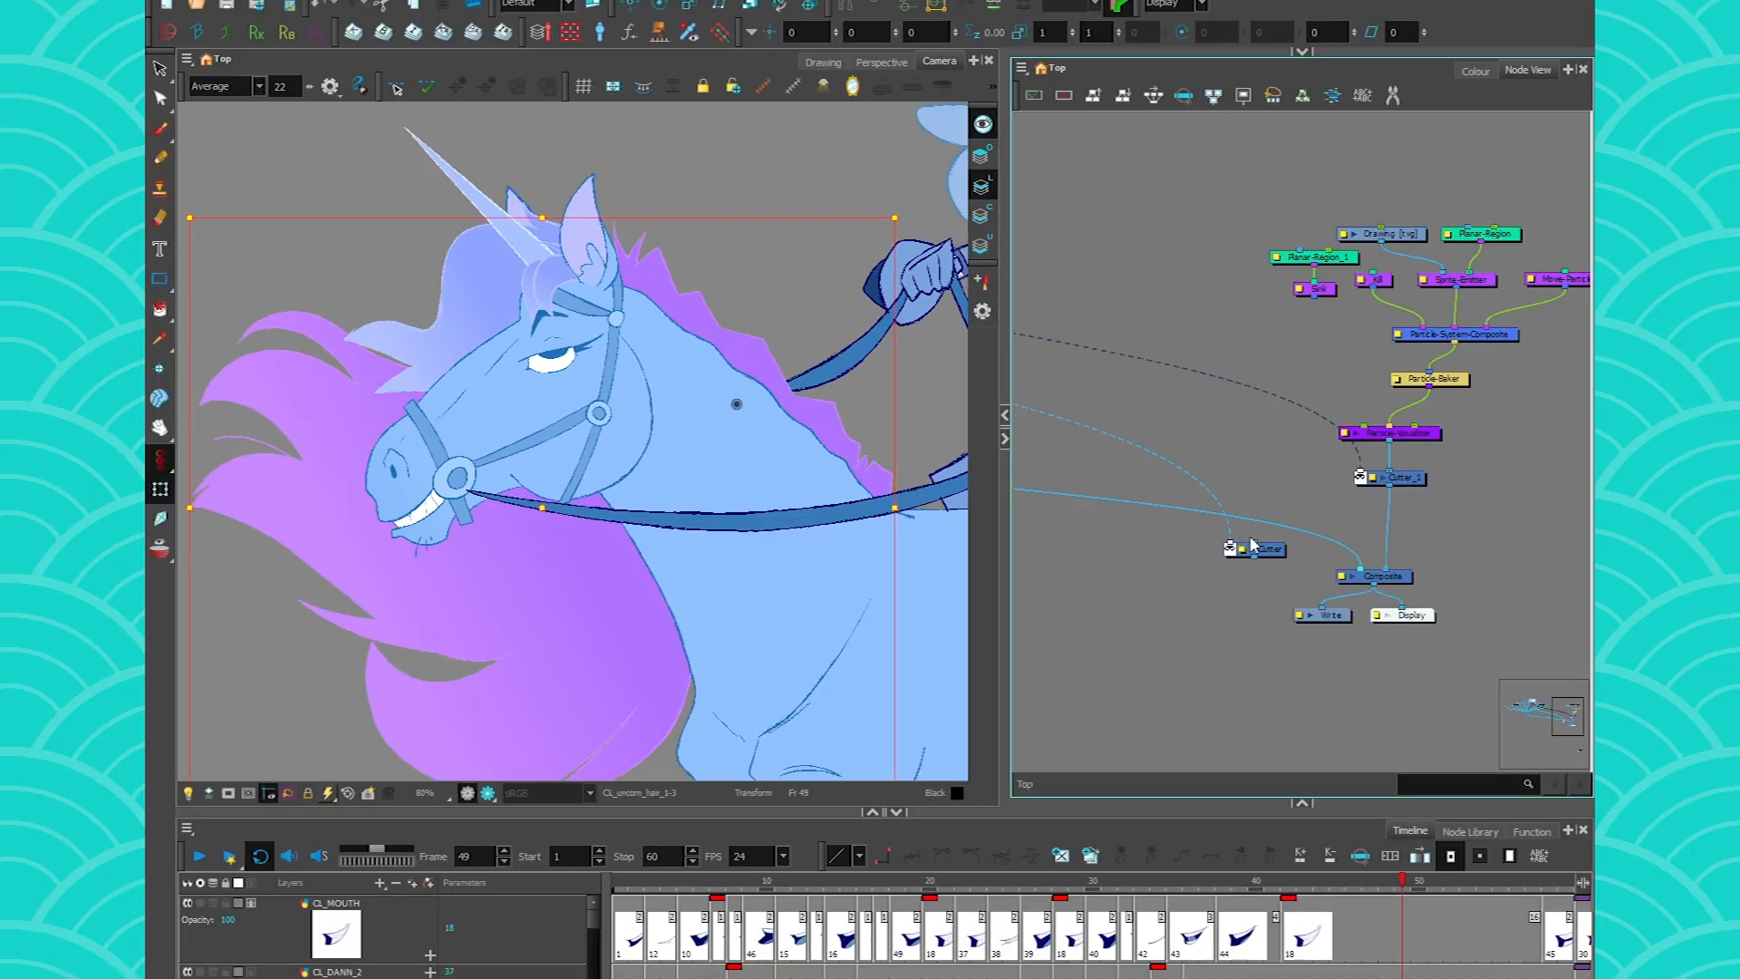
mouse_move(1270, 553)
mouse_down()
mouse_move(1248, 388)
mouse_move(1265, 416)
mouse_up()
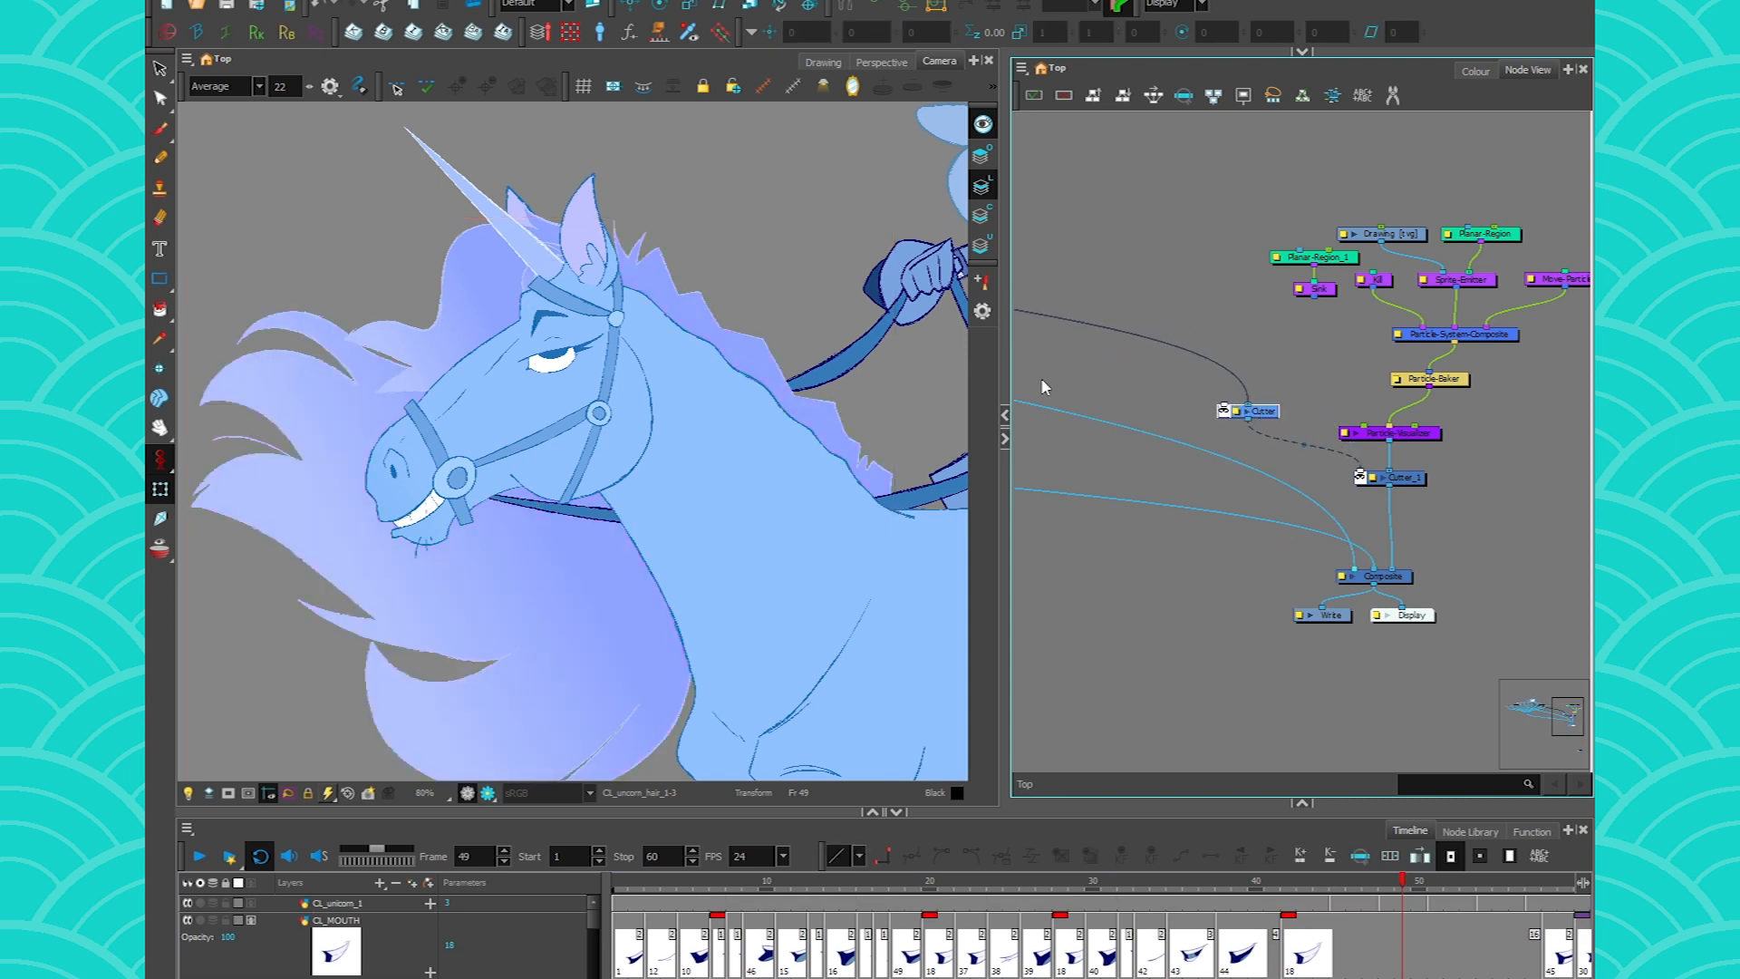
drag(1357, 577, 1240, 421)
drag(1353, 484, 1360, 472)
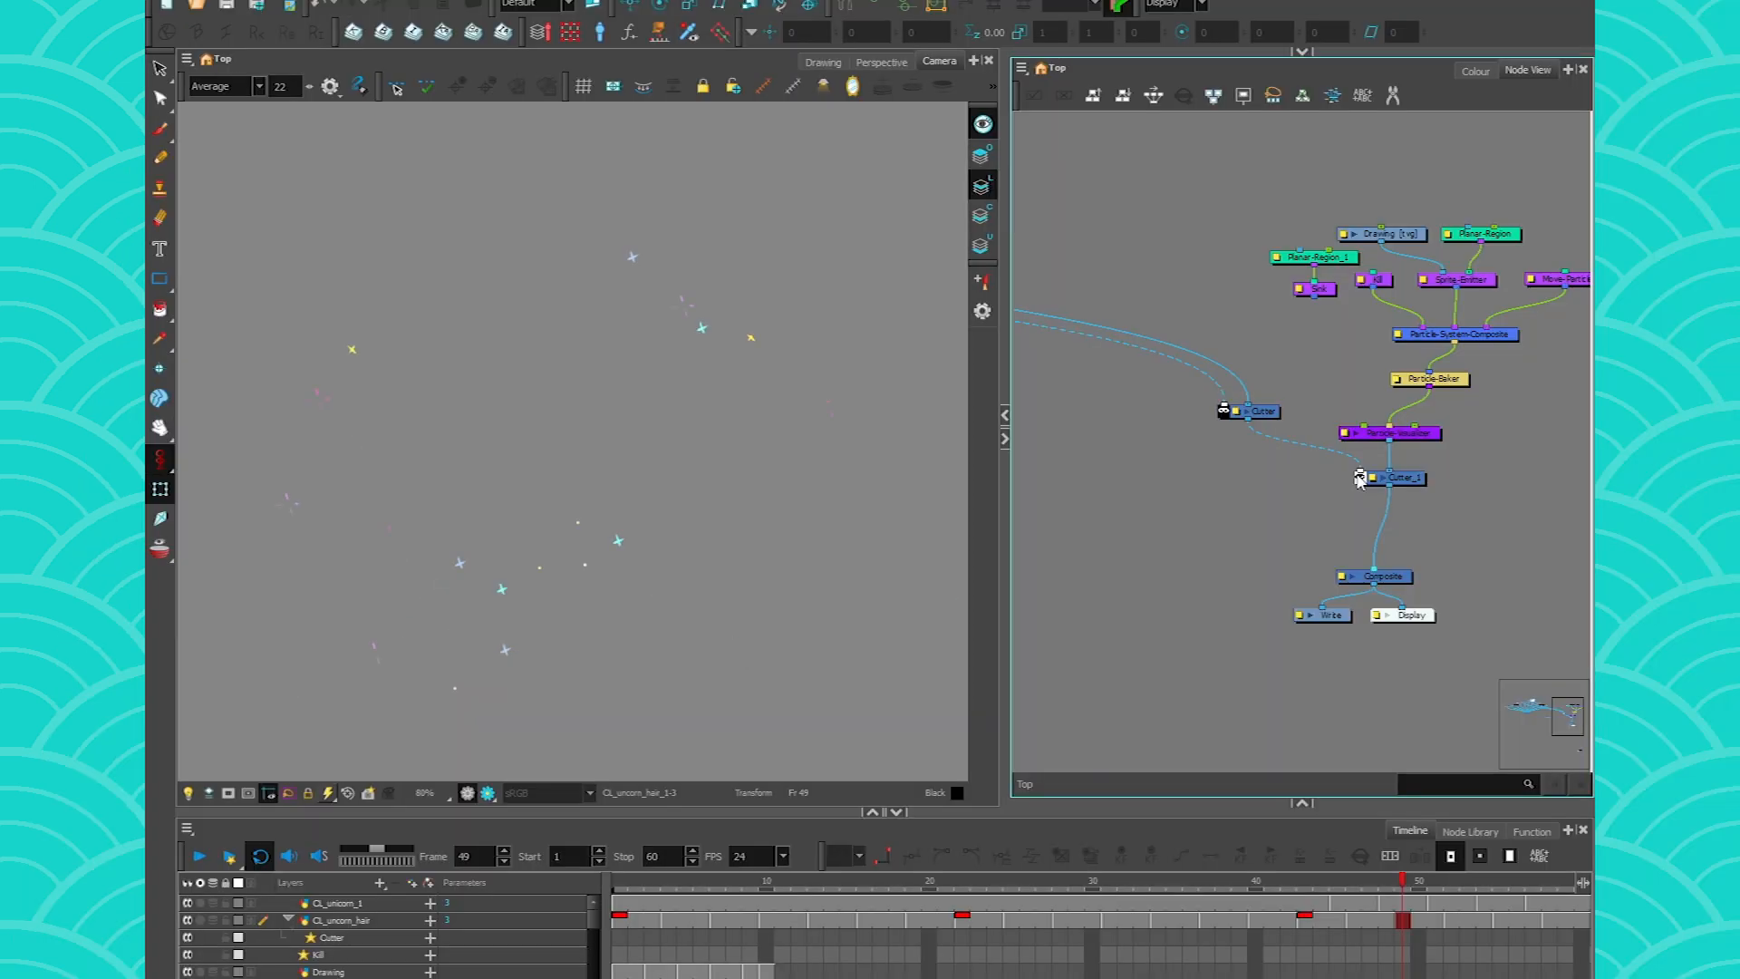
- Reconnect Composite_2 to the final Composite behind Cutter_1 and play the animation to check the sparkles
scroll(1215, 441, down, 3)
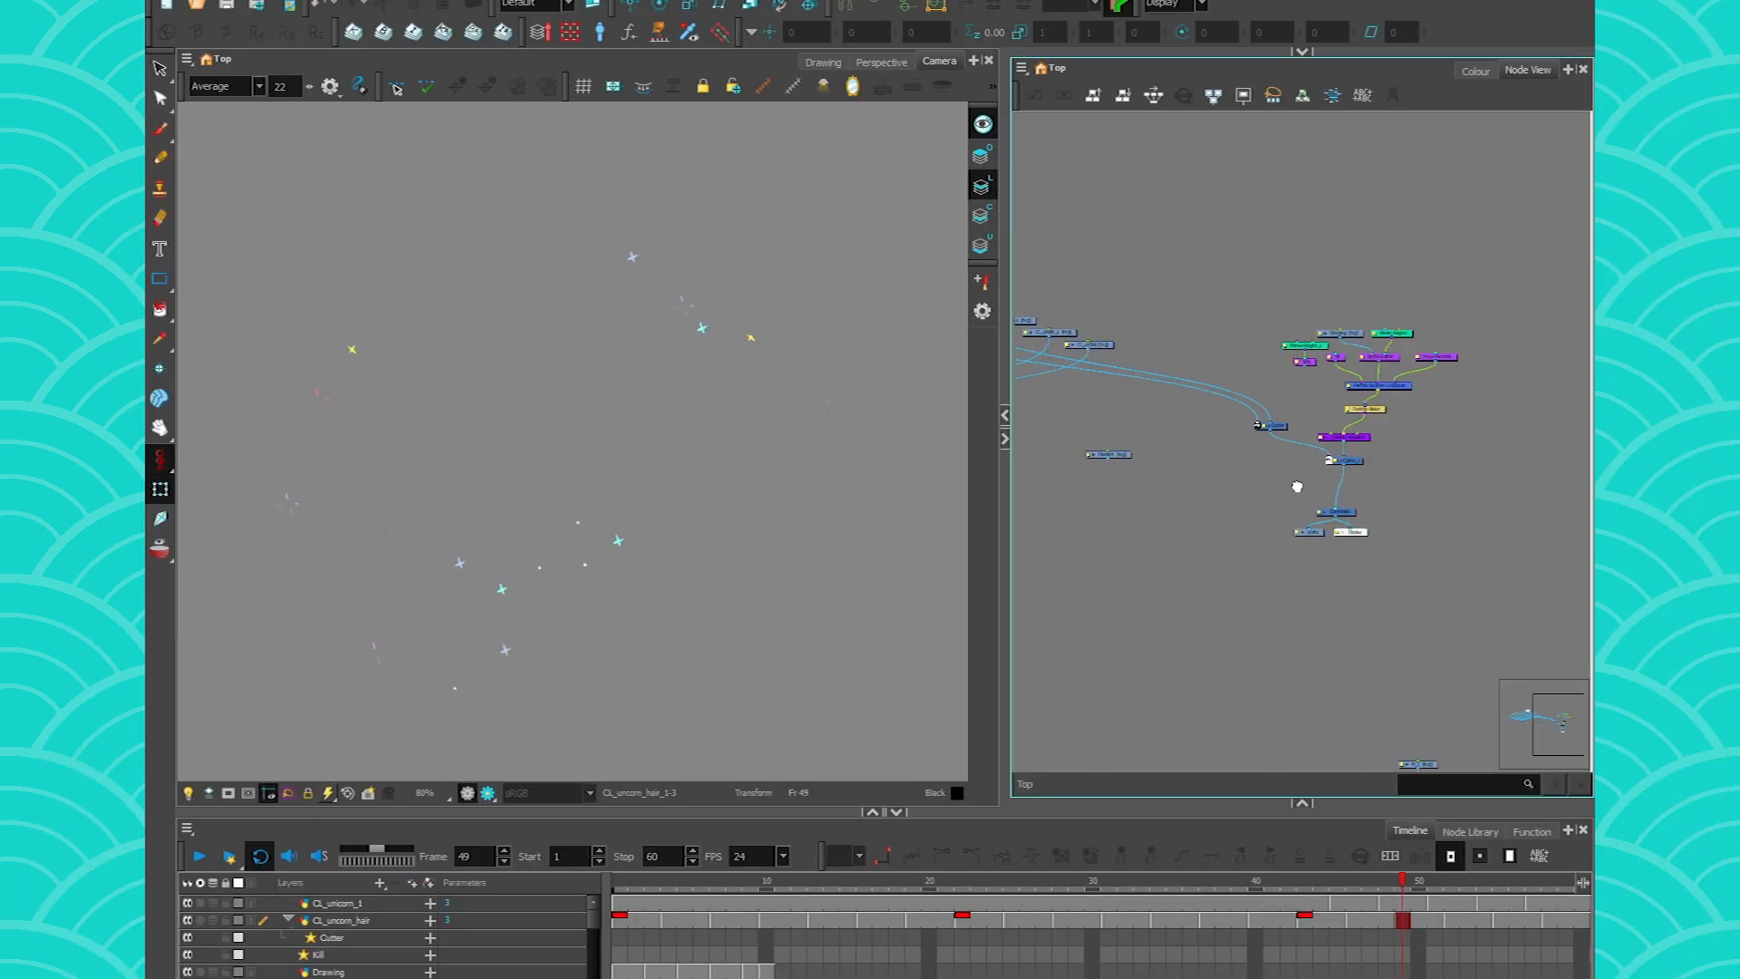
drag(1220, 486, 1398, 482)
drag(1147, 448, 1465, 501)
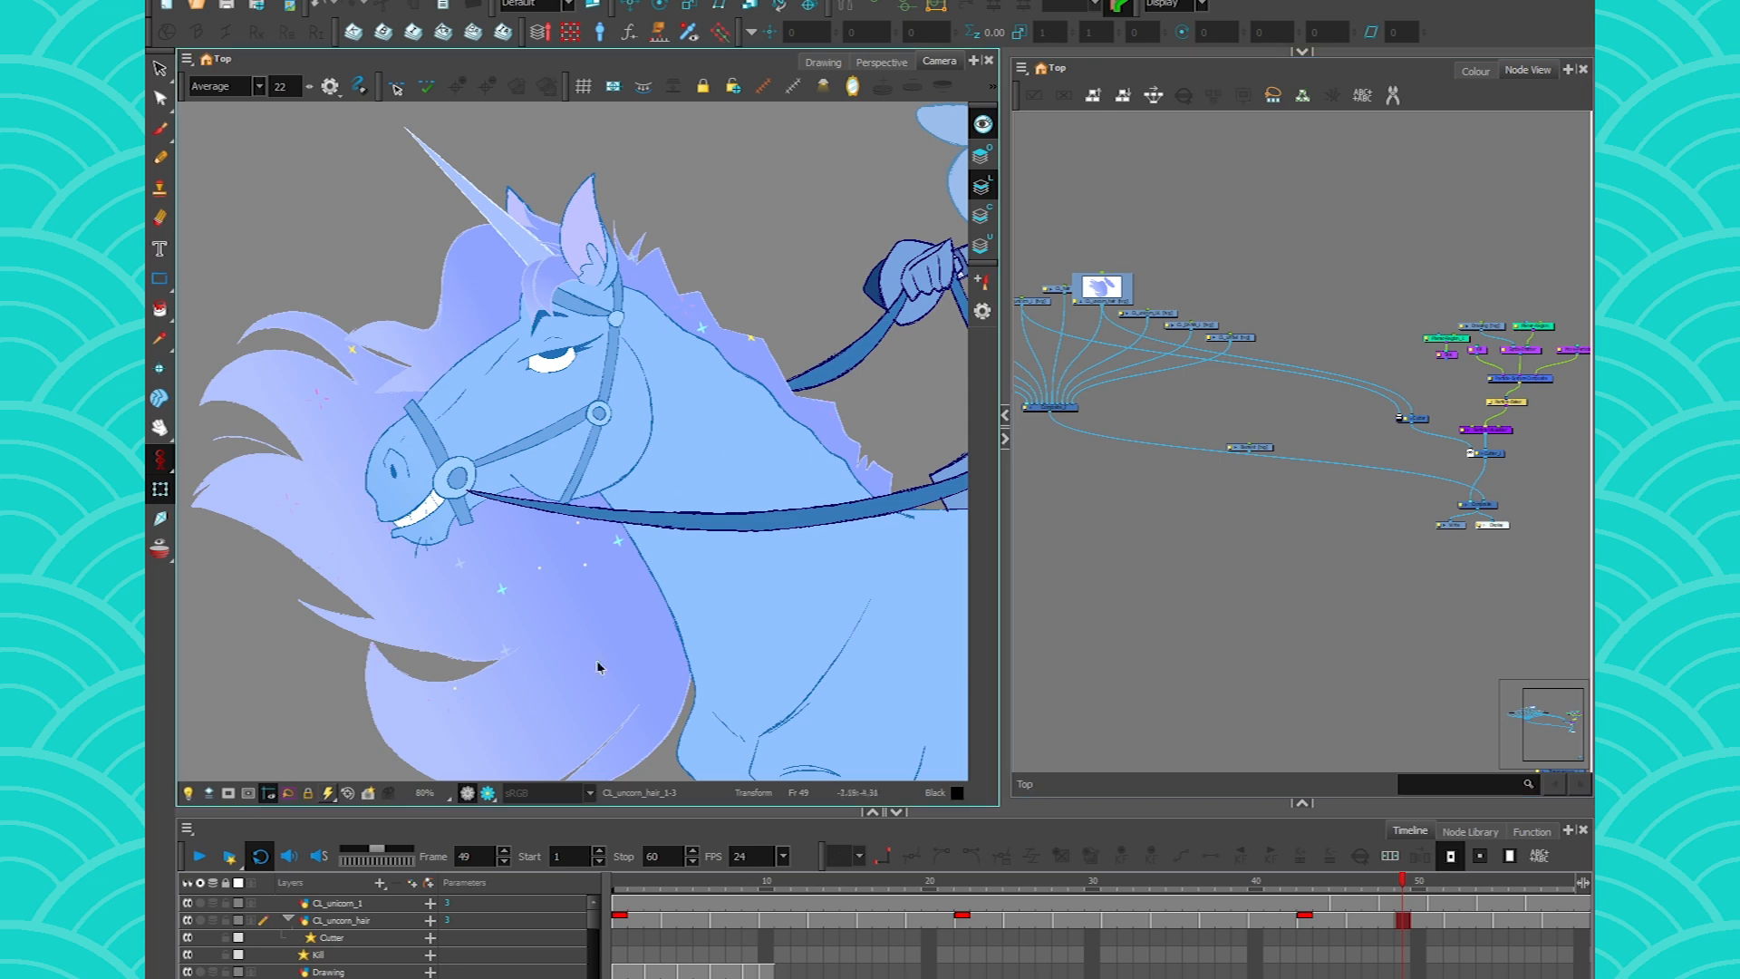
click(196, 858)
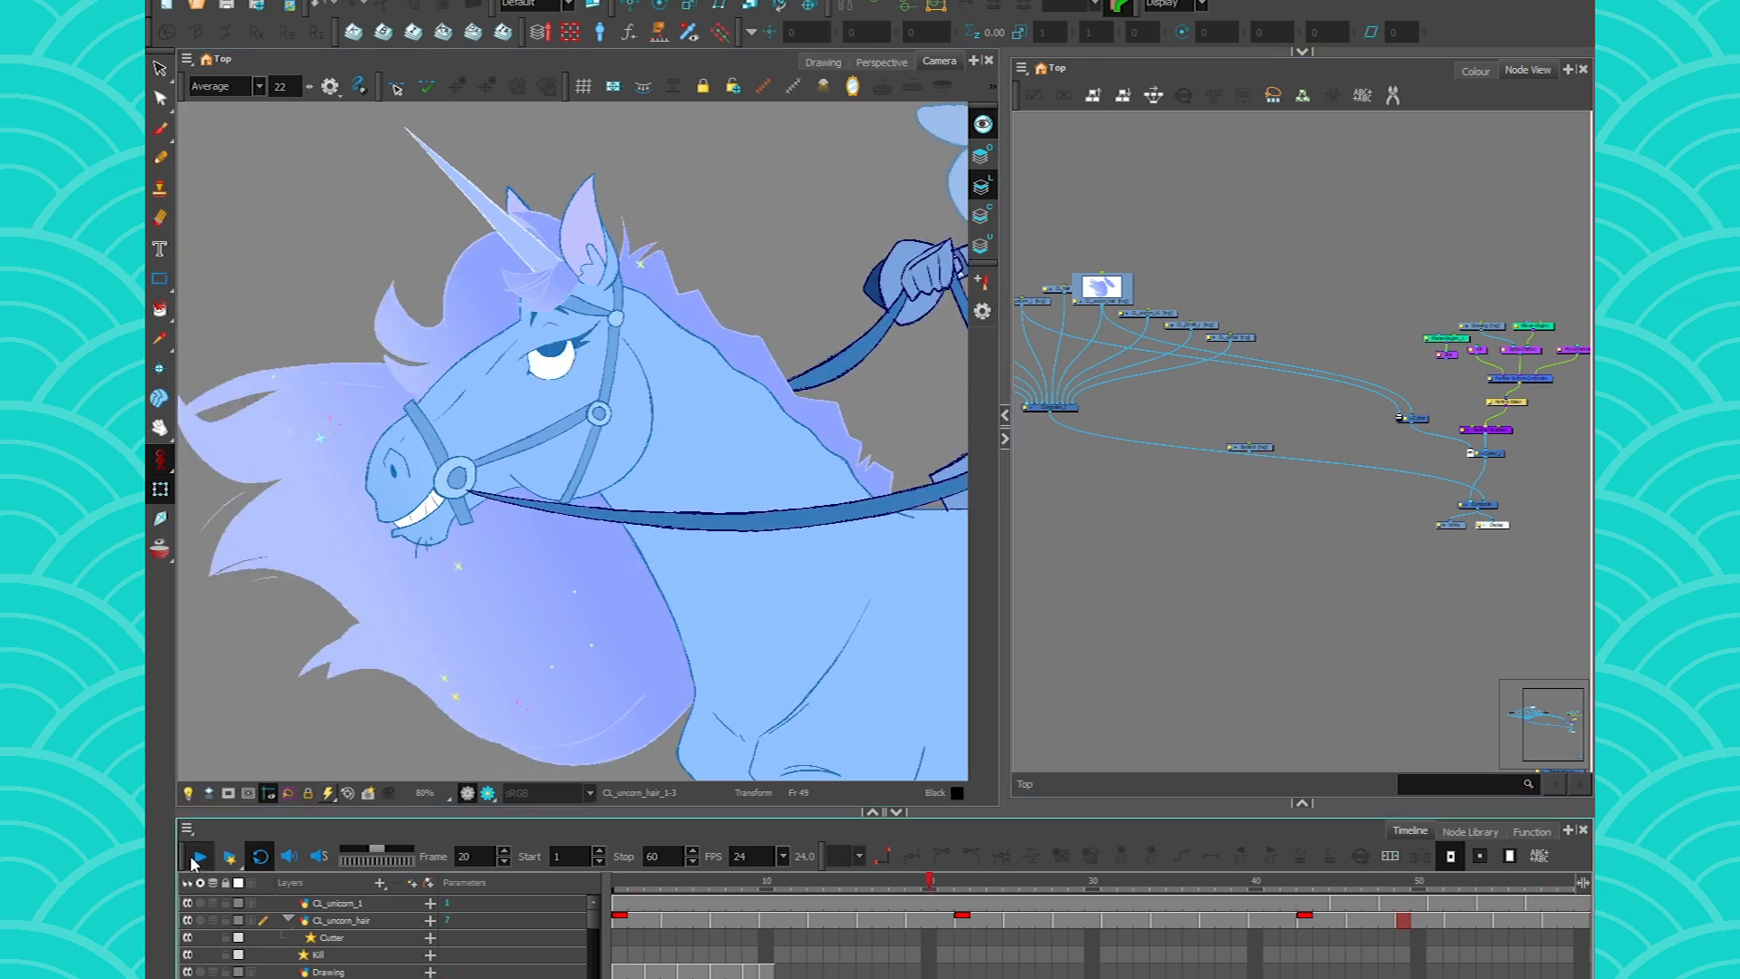